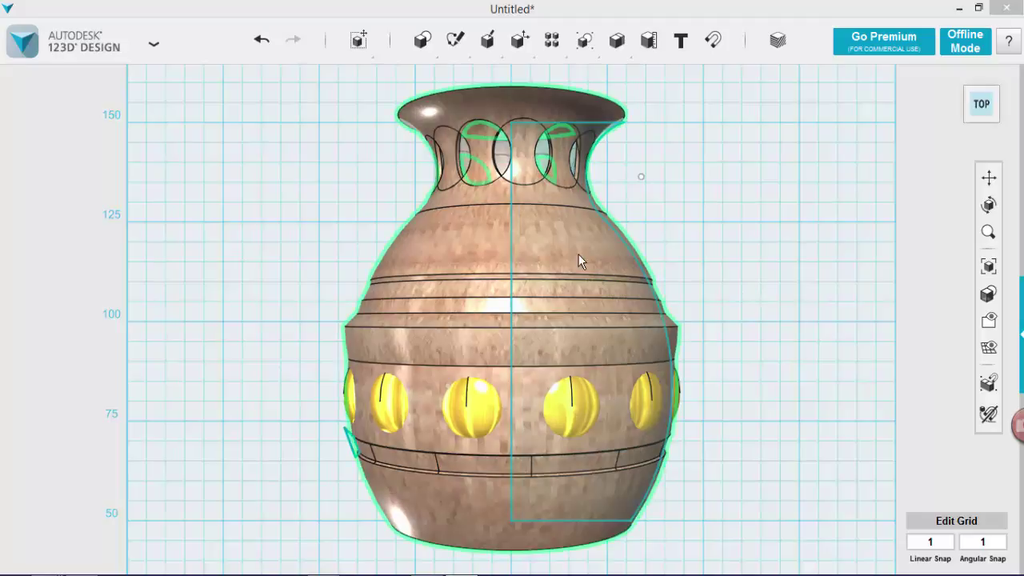
# Sketch a polyline beside the finished vase with a vertical line about 100 mm long and a horizontal top line about 25 mm long.
pyautogui.moveTo(864, 262); pyautogui.dragTo(510, 264)
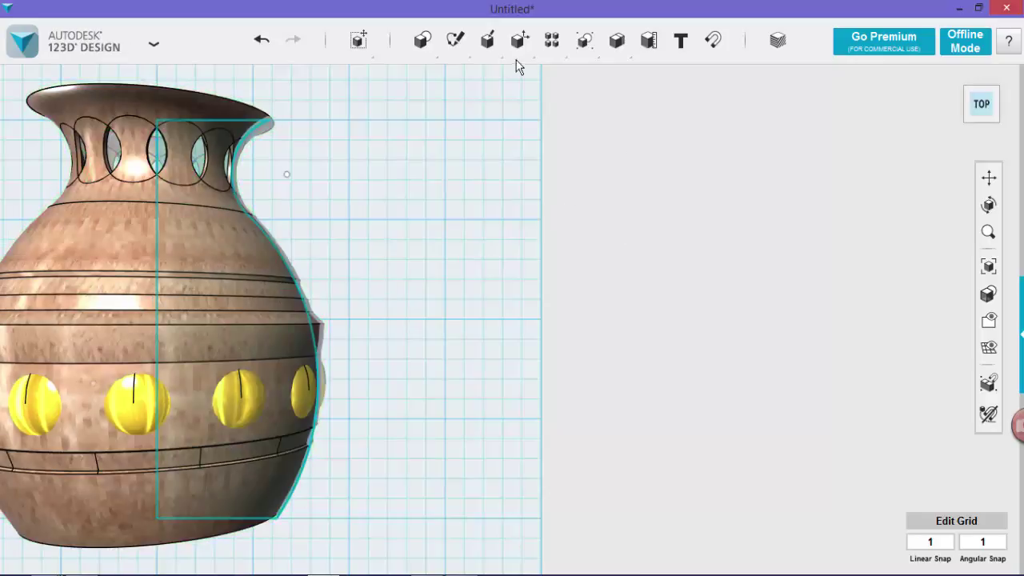
pyautogui.moveTo(468, 46)
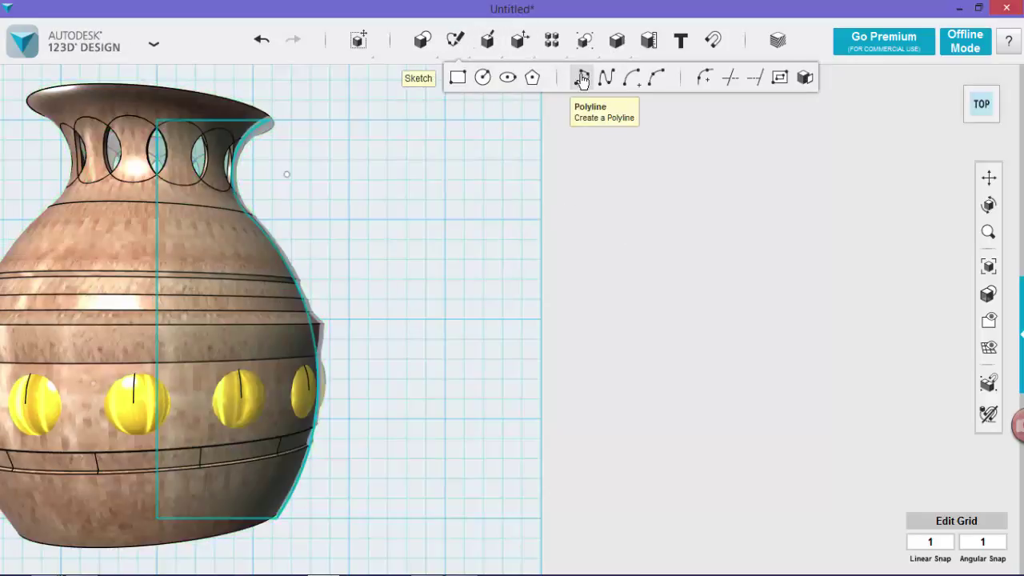
pyautogui.click(668, 518)
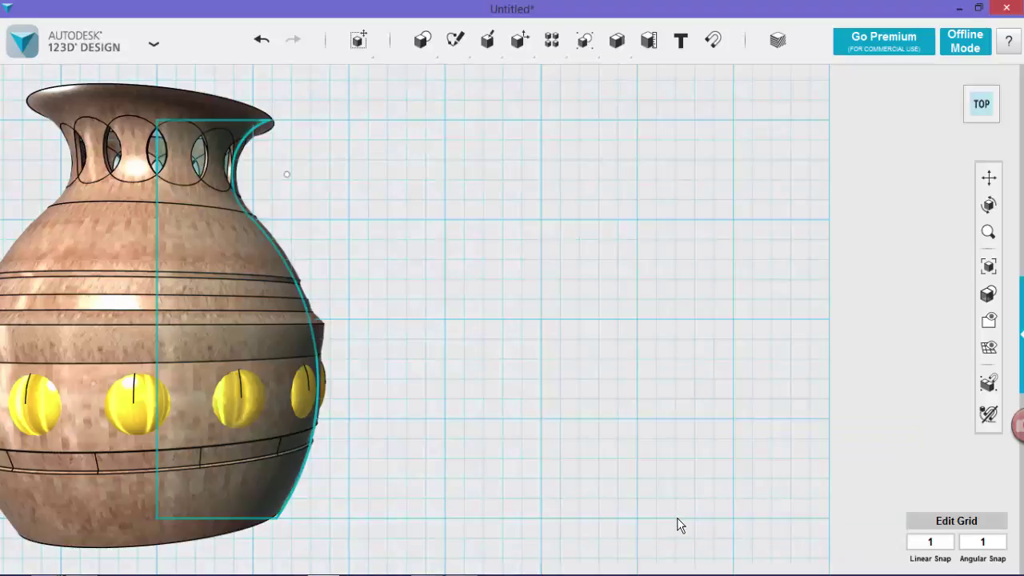
pyautogui.click(732, 518)
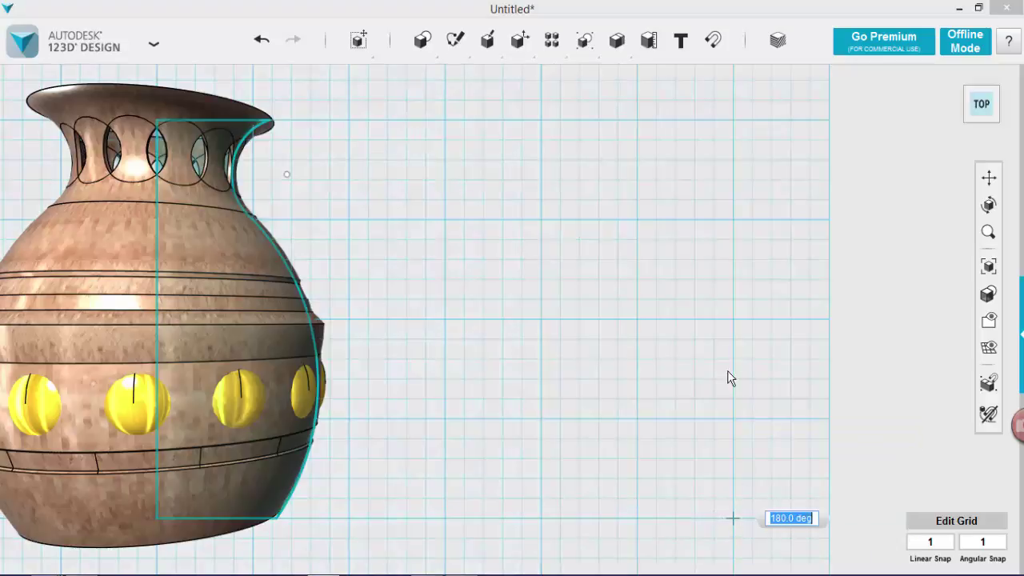
pyautogui.click(733, 120)
pyautogui.click(829, 120)
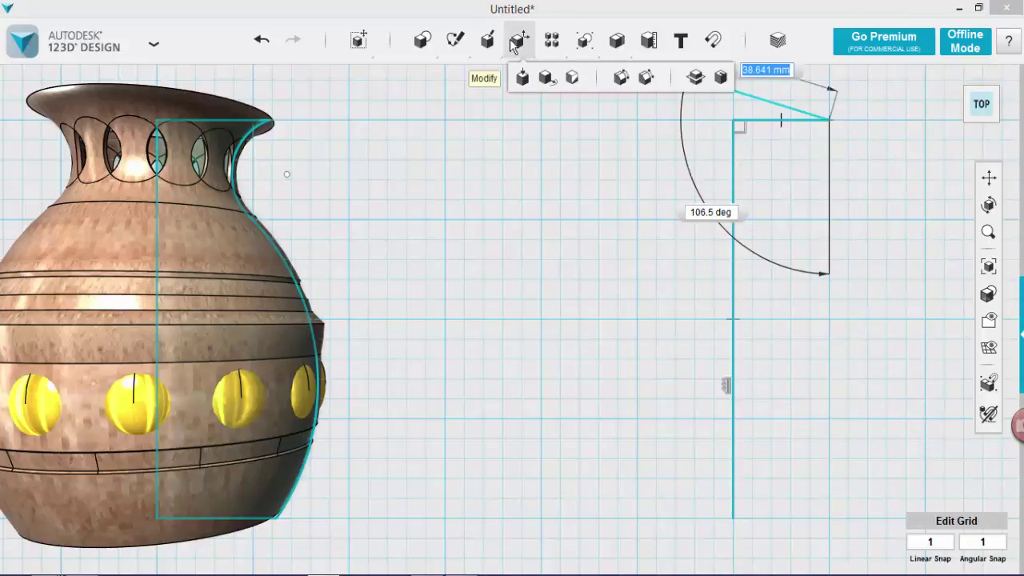
pyautogui.moveTo(458, 37)
pyautogui.press('Escape')
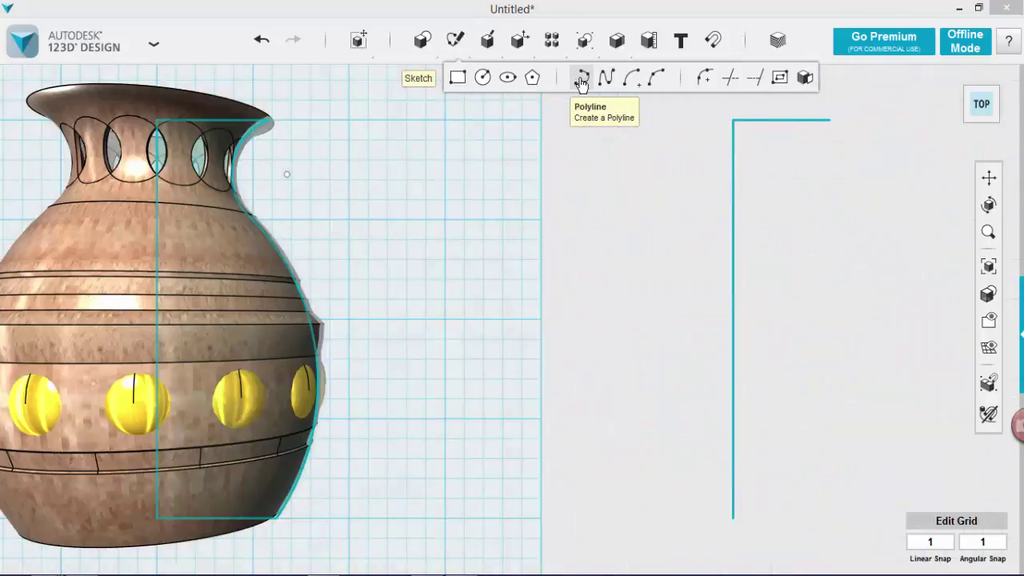
# Add a horizontal base line about 45 mm long to the sketch, starting at the lower end of the vertical line.
pyautogui.click(733, 517)
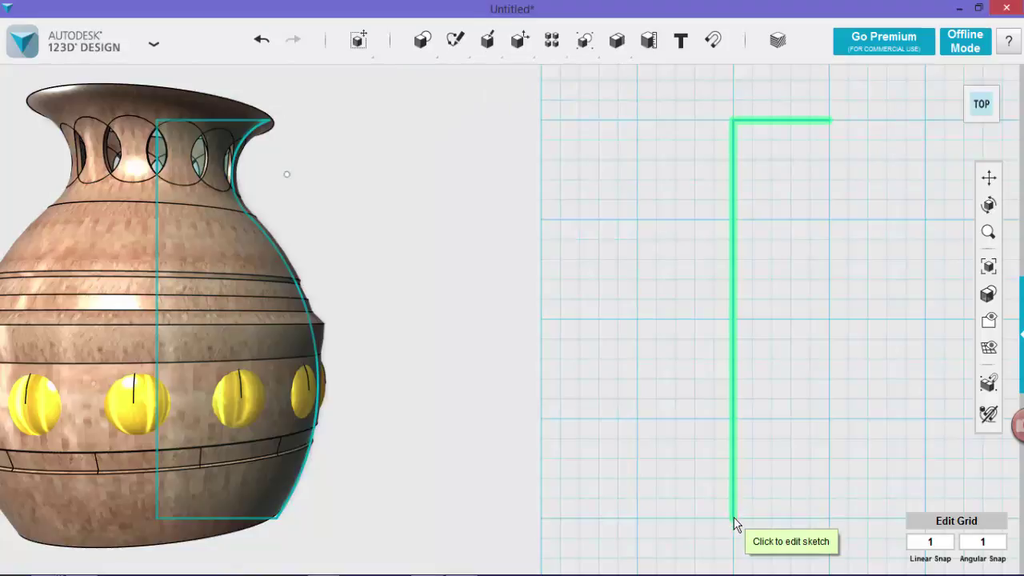
pyautogui.click(733, 515)
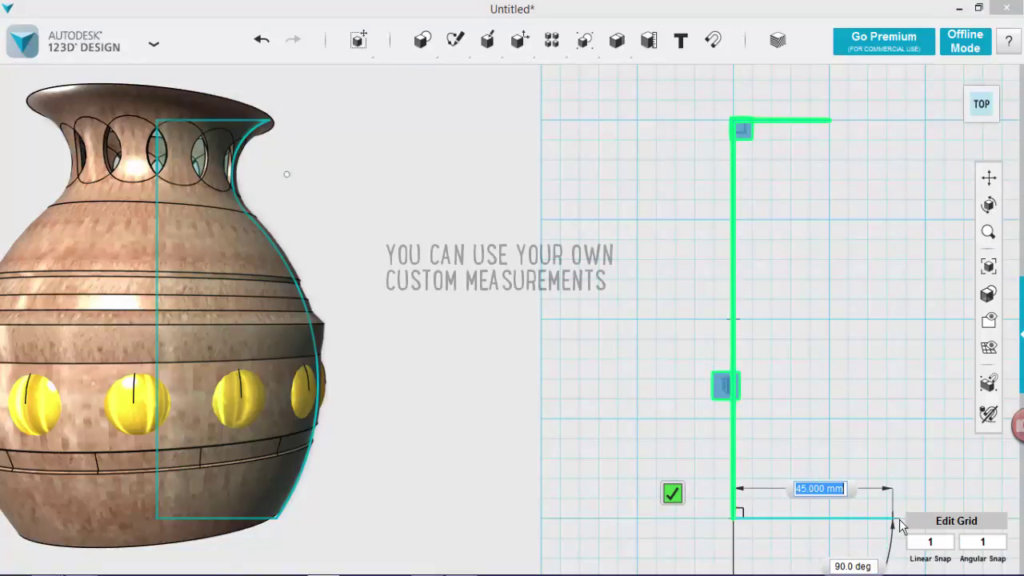
pyautogui.click(897, 519)
pyautogui.click(836, 492)
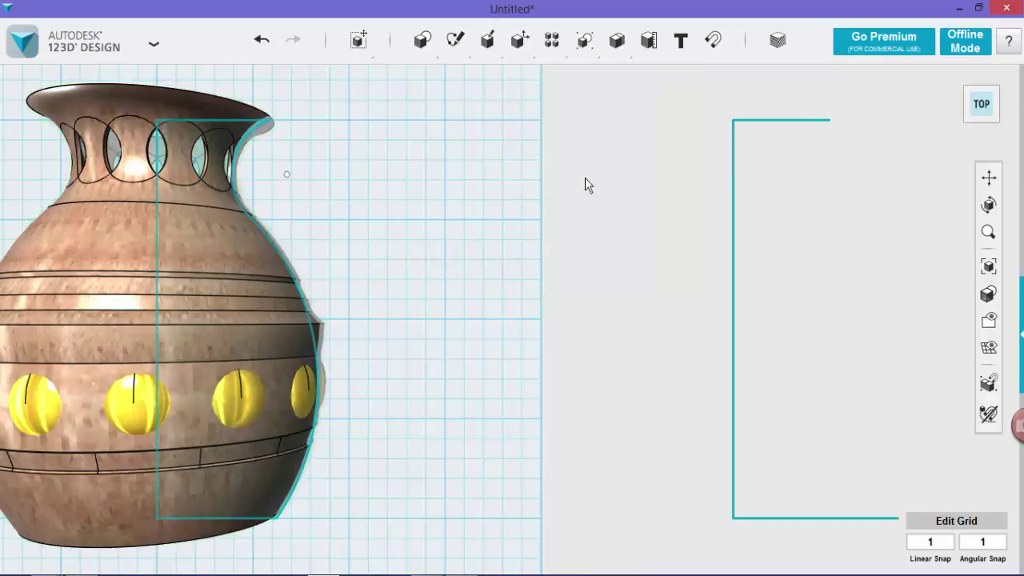
# Draw a three-point arc for the neck from the top line's free end to about 25 mm below it, bulging toward the vertical line.
pyautogui.moveTo(456, 40)
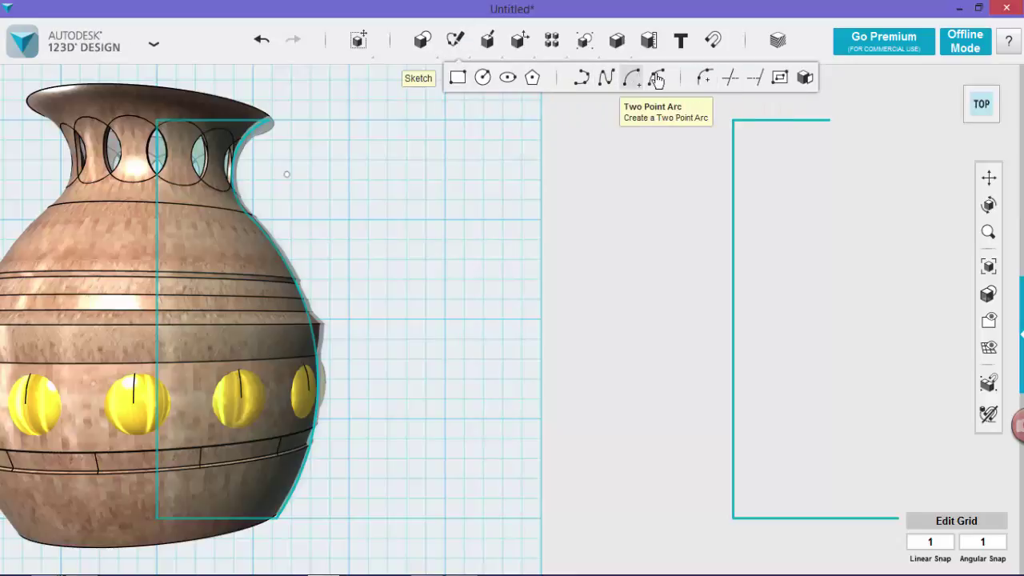
pyautogui.click(826, 120)
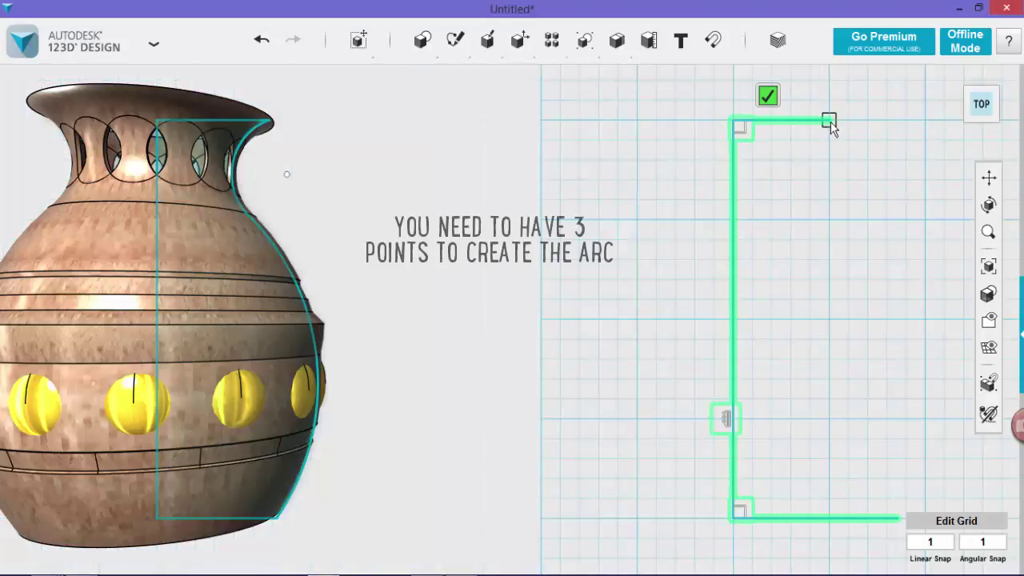
pyautogui.click(830, 122)
pyautogui.click(830, 220)
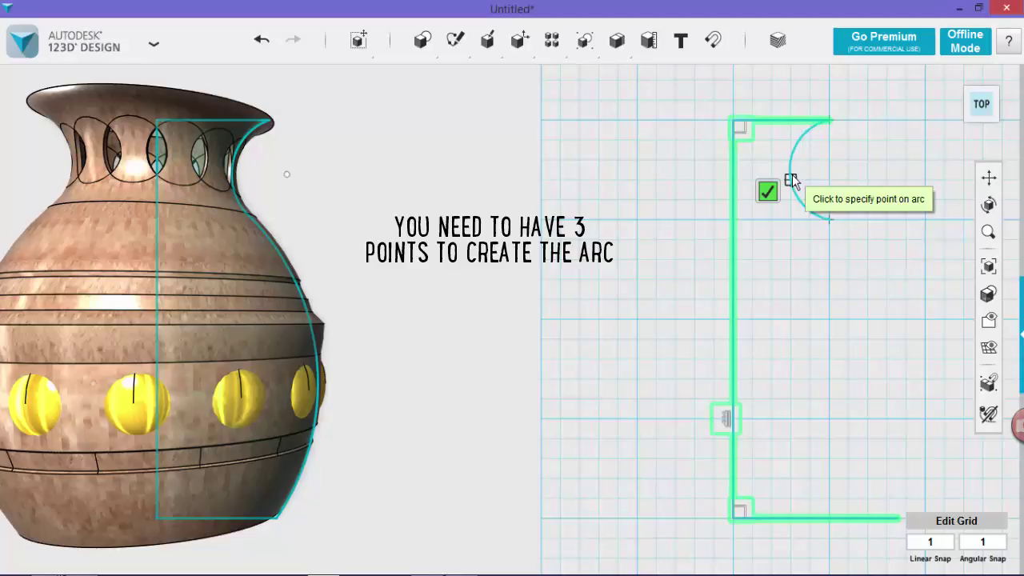
pyautogui.click(792, 175)
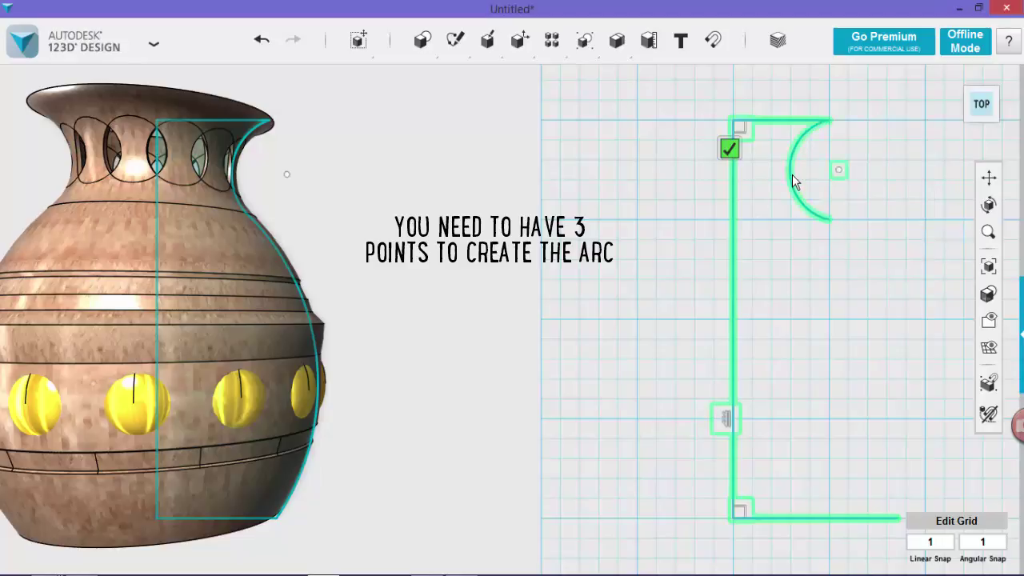
pyautogui.click(727, 149)
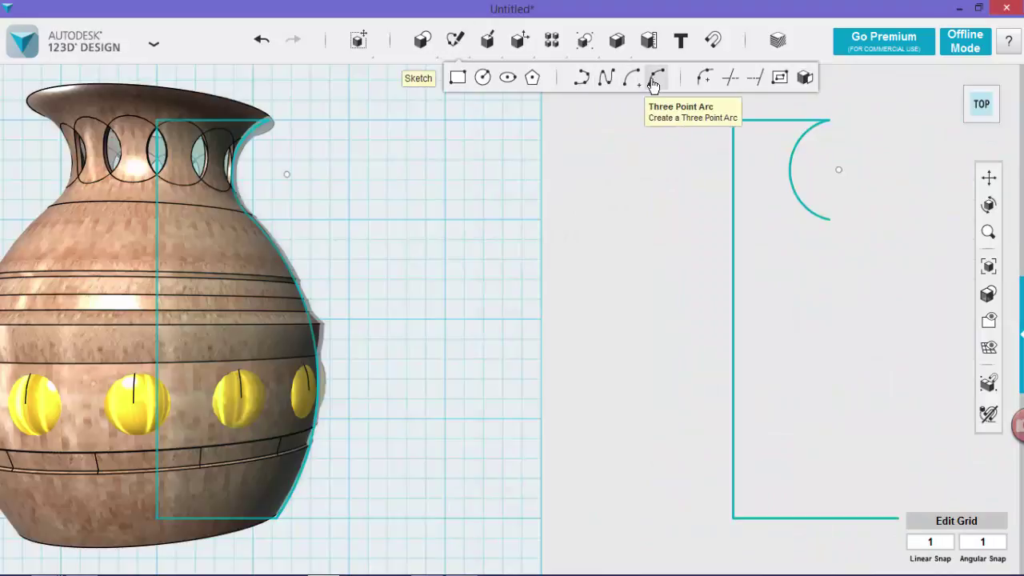
# Close the profile with an outward-bulging three-point arc from the base line's free end to the lower end of the neck arc.
pyautogui.click(656, 77)
pyautogui.click(896, 519)
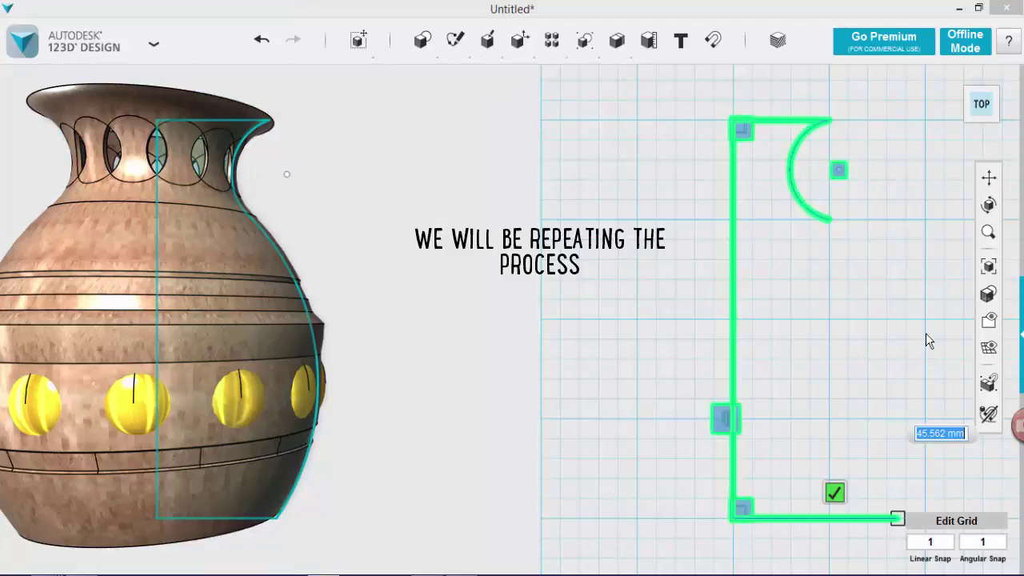
pyautogui.click(829, 219)
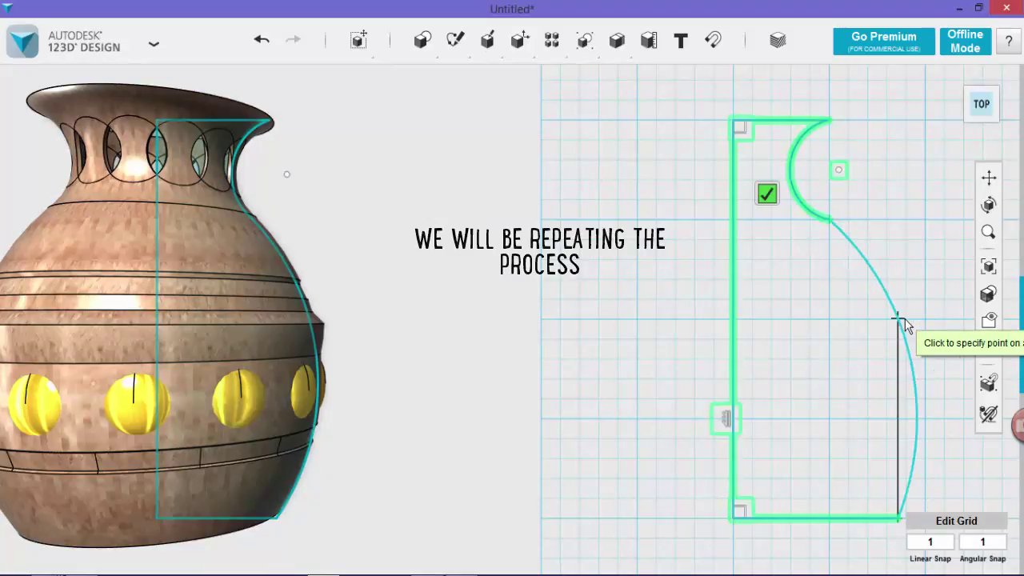
pyautogui.click(906, 319)
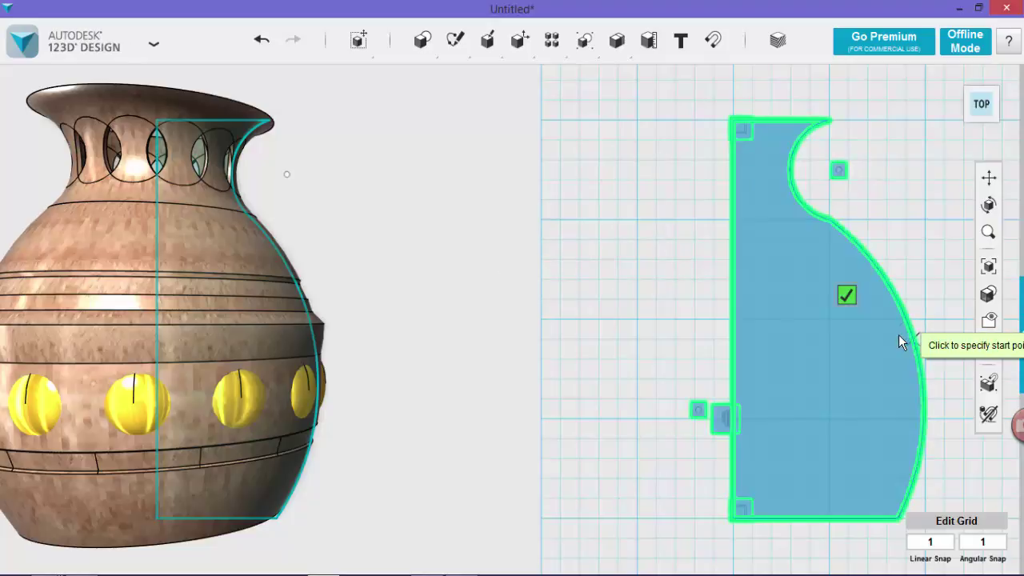
pyautogui.click(847, 294)
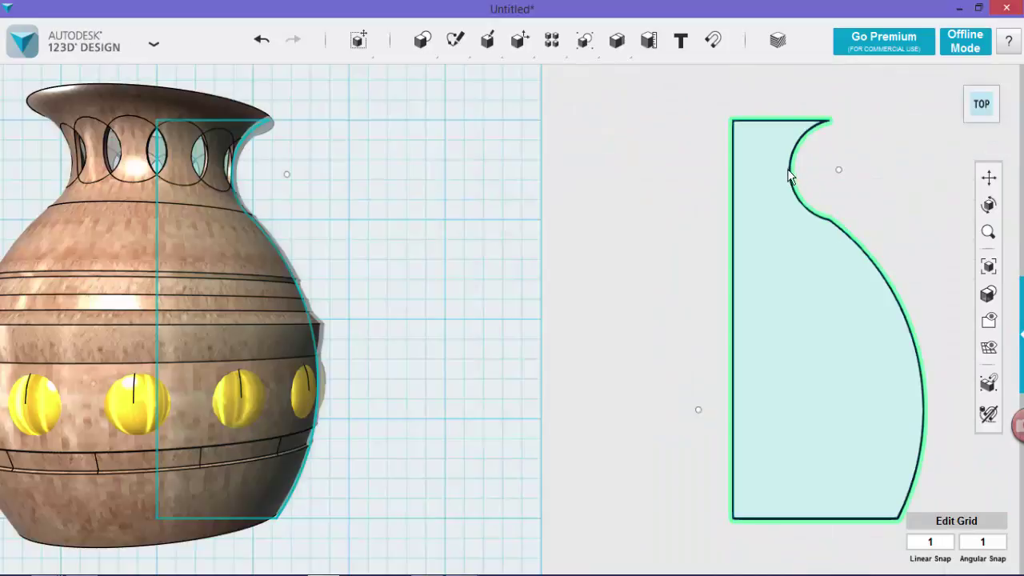
# Reshape the profile by moving the neck arc away from the vertical line and the body arc closer to it.
pyautogui.moveTo(790, 169); pyautogui.dragTo(807, 173)
pyautogui.click(896, 301)
pyautogui.moveTo(889, 305)
pyautogui.mouseDown()
pyautogui.moveTo(864, 307)
pyautogui.moveTo(875, 312)
pyautogui.mouseUp()
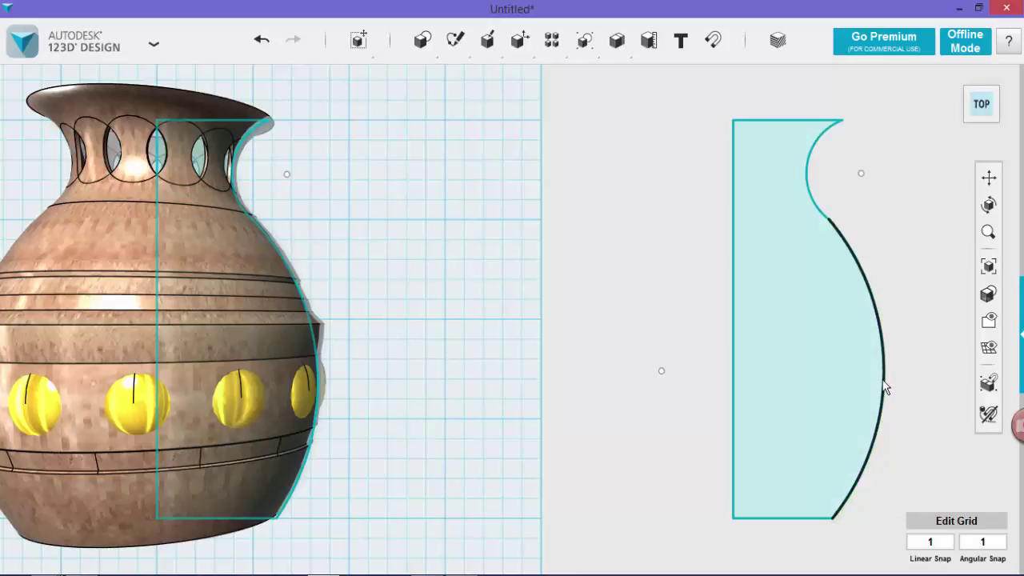
pyautogui.moveTo(886, 379); pyautogui.dragTo(885, 379)
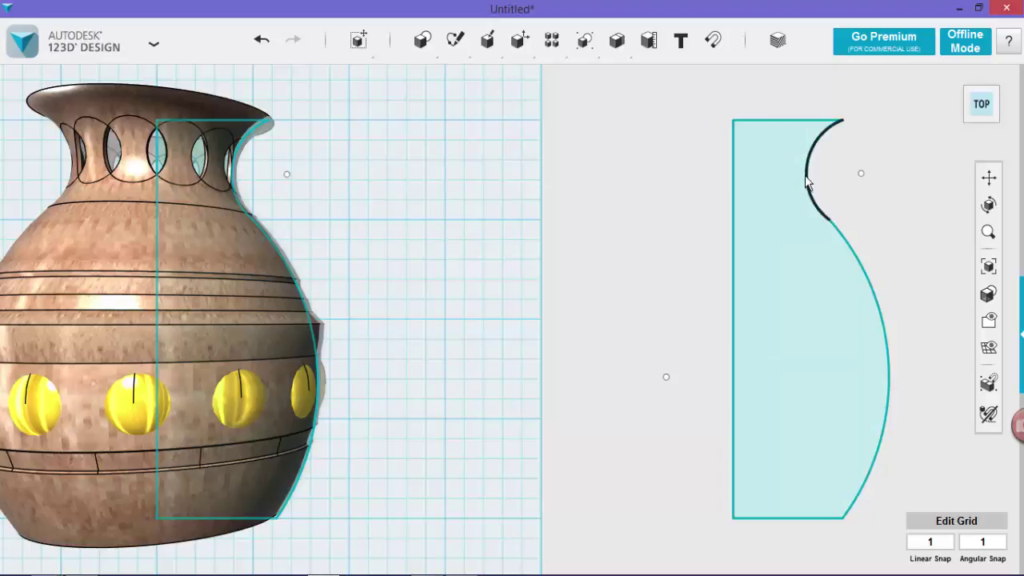
pyautogui.moveTo(796, 183); pyautogui.dragTo(778, 178)
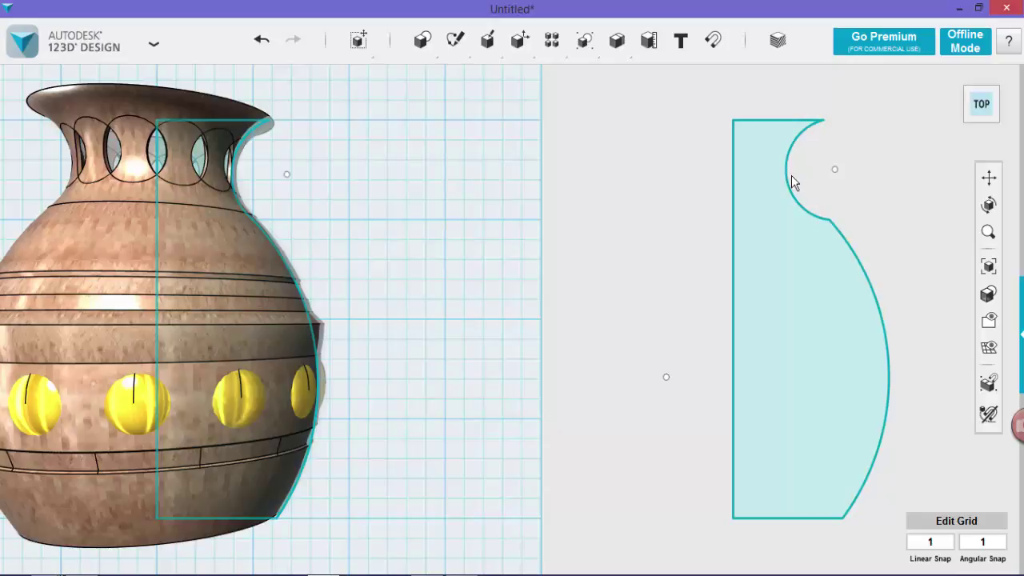
pyautogui.moveTo(806, 182); pyautogui.dragTo(809, 184)
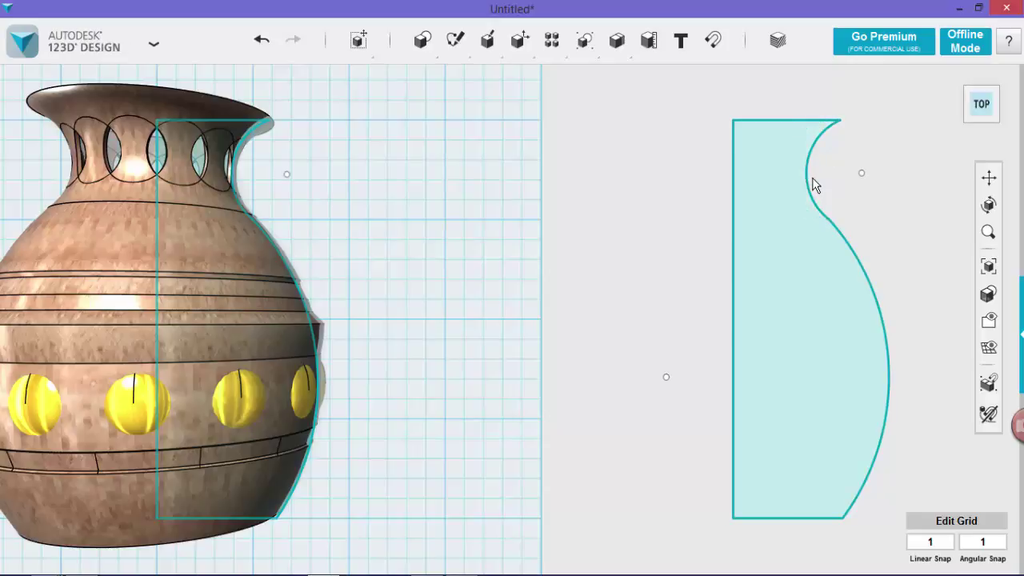
pyautogui.click(799, 292)
# Revolve the closed vase profile 360 degrees about its straight vertical line.
pyautogui.moveTo(487, 40)
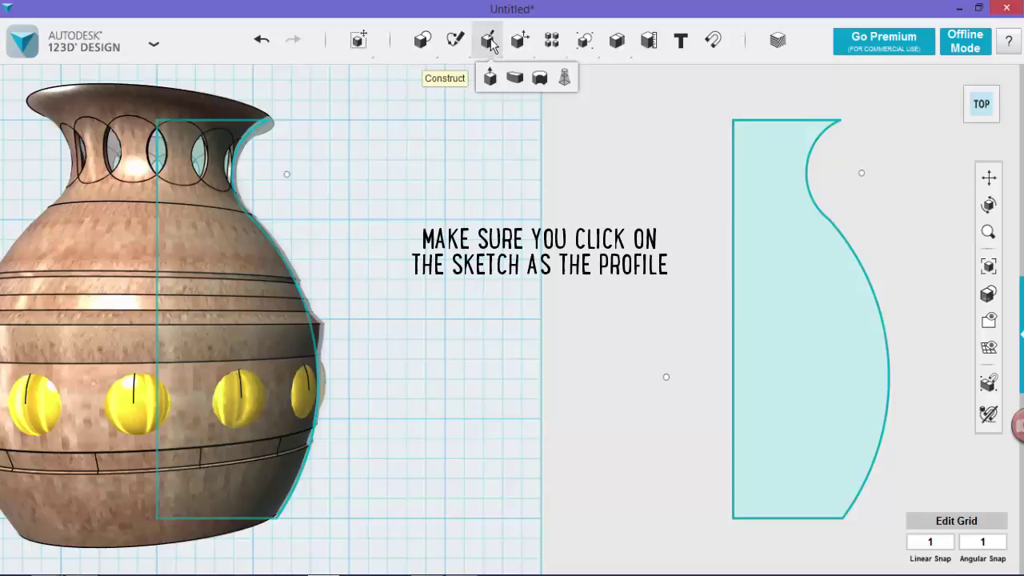
pyautogui.click(543, 80)
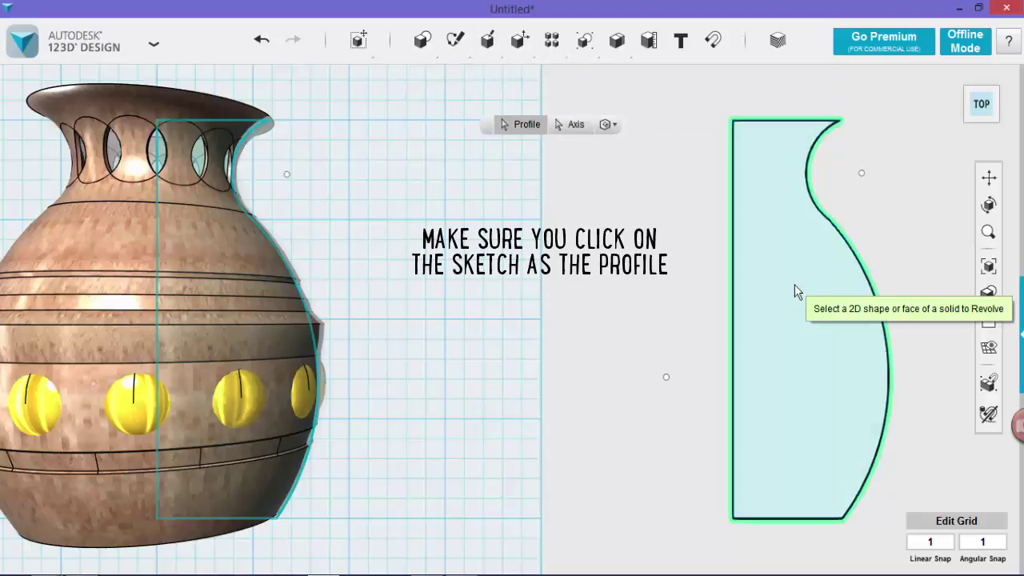
pyautogui.click(794, 284)
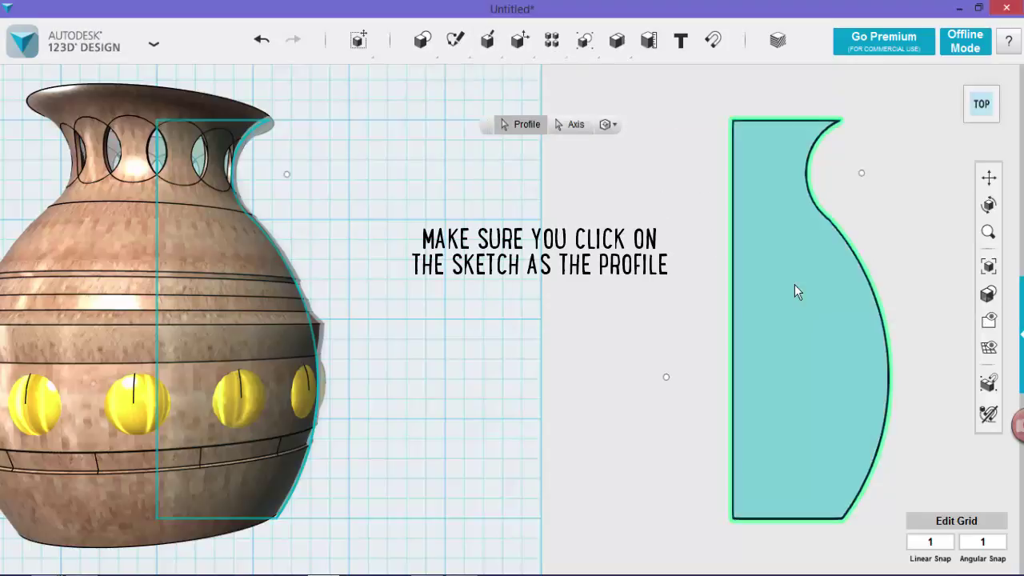
pyautogui.click(558, 124)
pyautogui.click(732, 245)
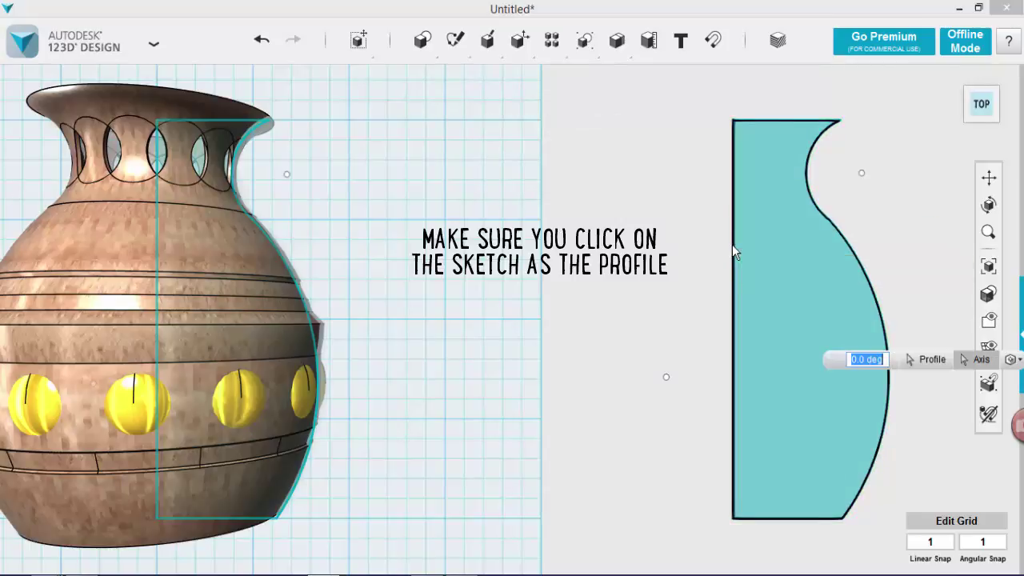
pyautogui.write('360')
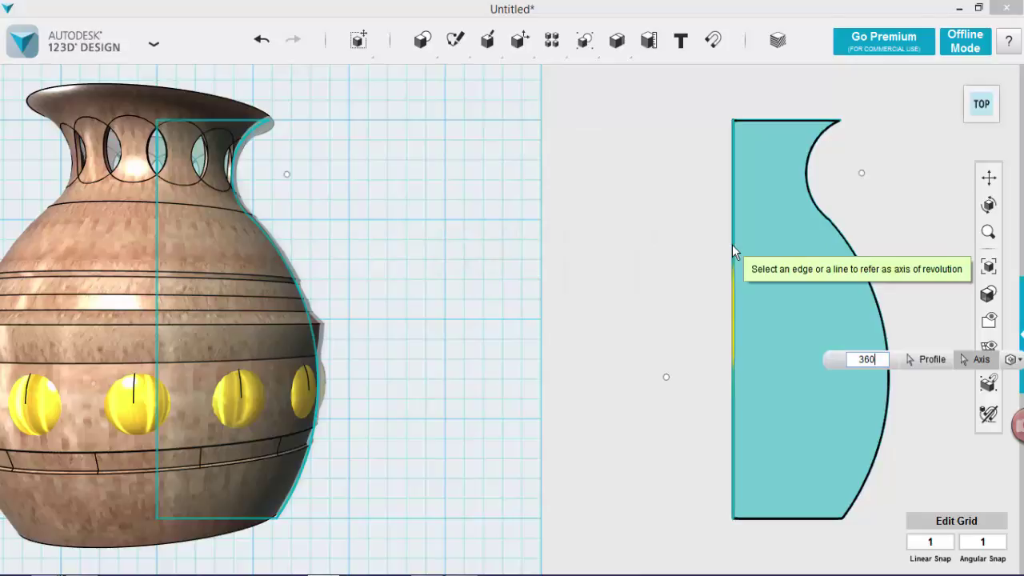
pyautogui.press('Return')
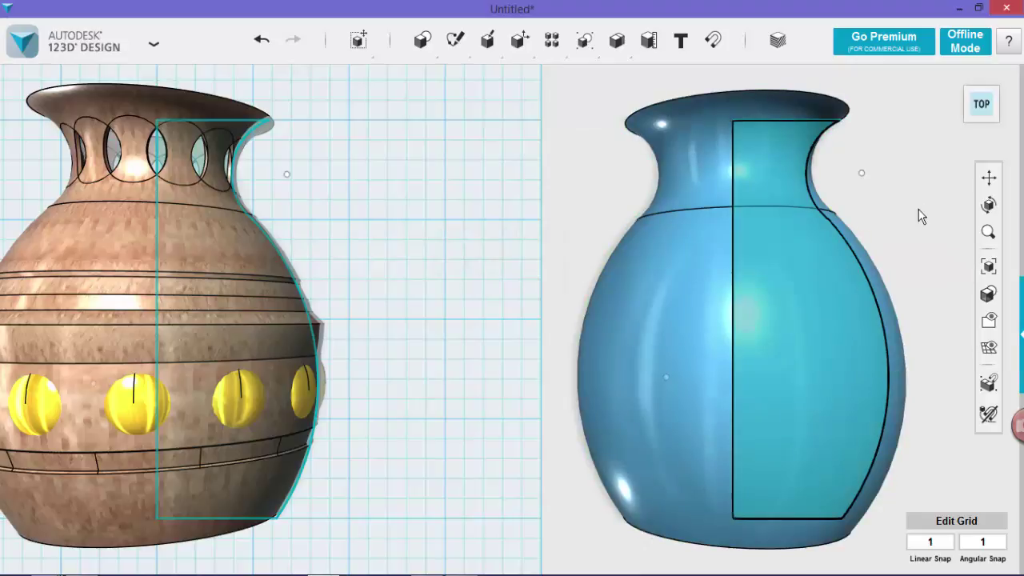
# Shell the revolved vase to a 5 mm inside wall thickness, removing its flat top face to open the mouth.
pyautogui.moveTo(924, 209)
pyautogui.mouseDown(button='right')
pyautogui.moveTo(893, 197)
pyautogui.moveTo(920, 196)
pyautogui.mouseUp(button='right')
pyautogui.moveTo(920, 196); pyautogui.dragTo(832, 191, button='middle')
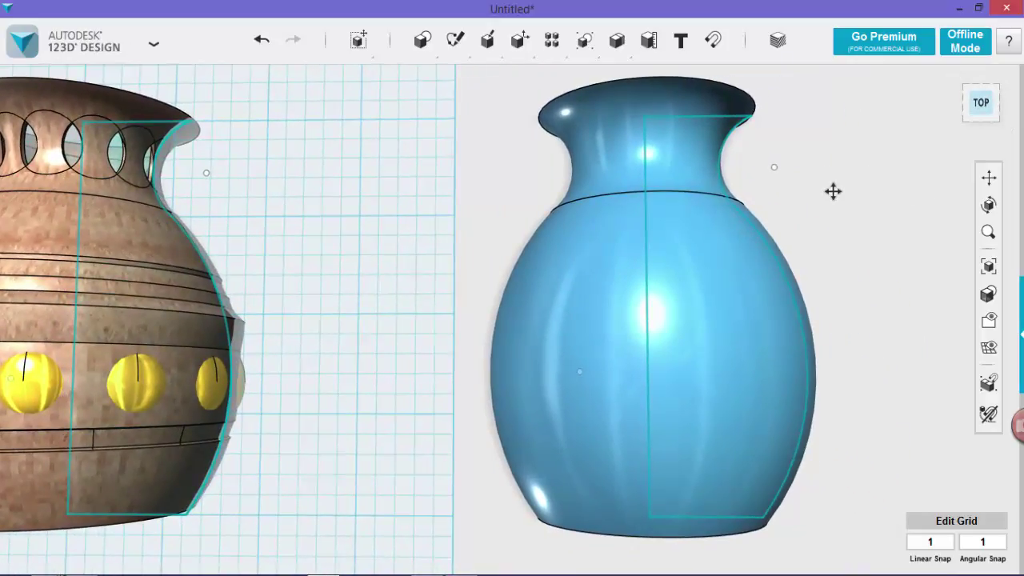
pyautogui.scroll(-1, 840, 198)
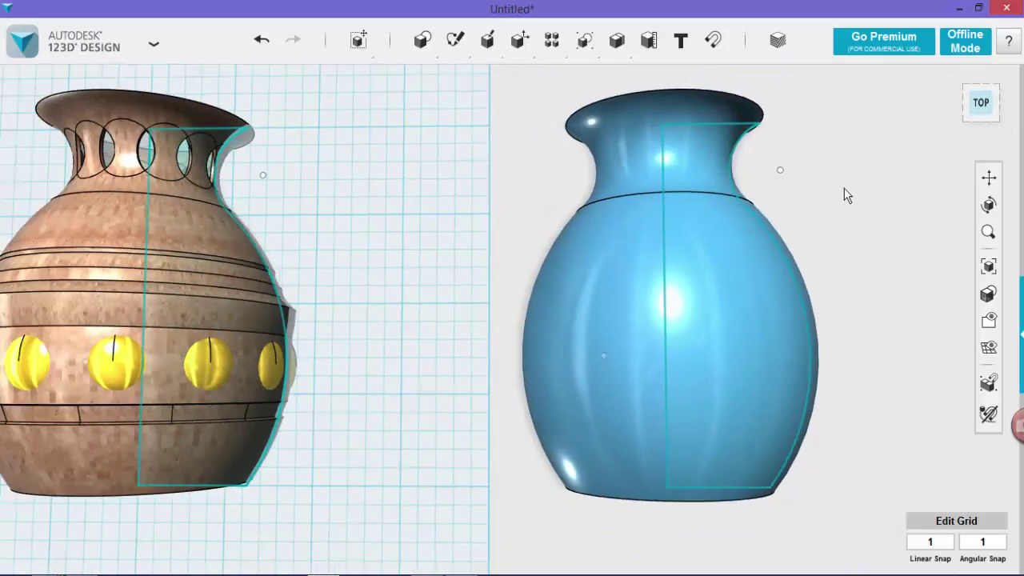
pyautogui.moveTo(849, 190); pyautogui.dragTo(848, 214, button='right')
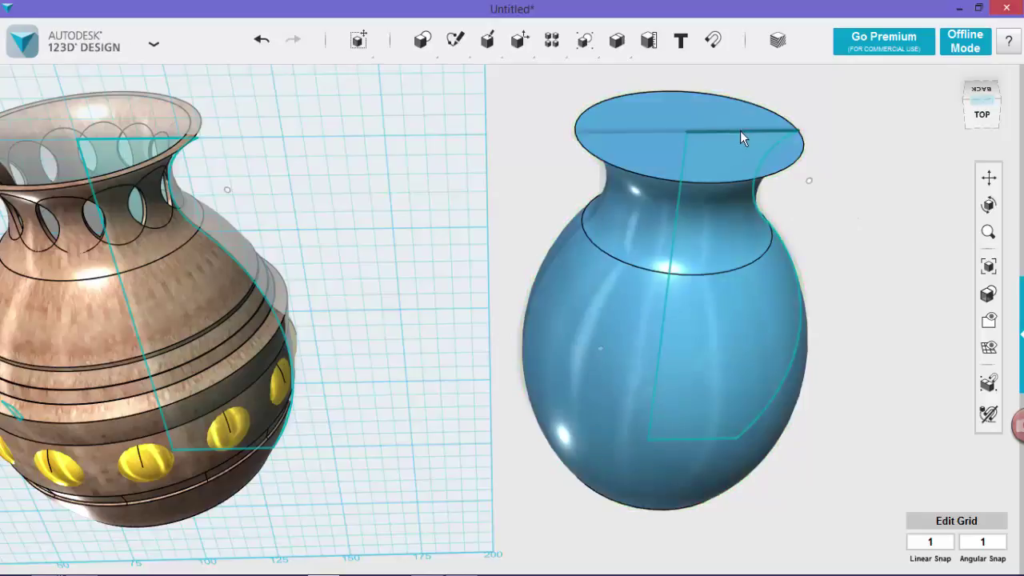
pyautogui.moveTo(519, 42)
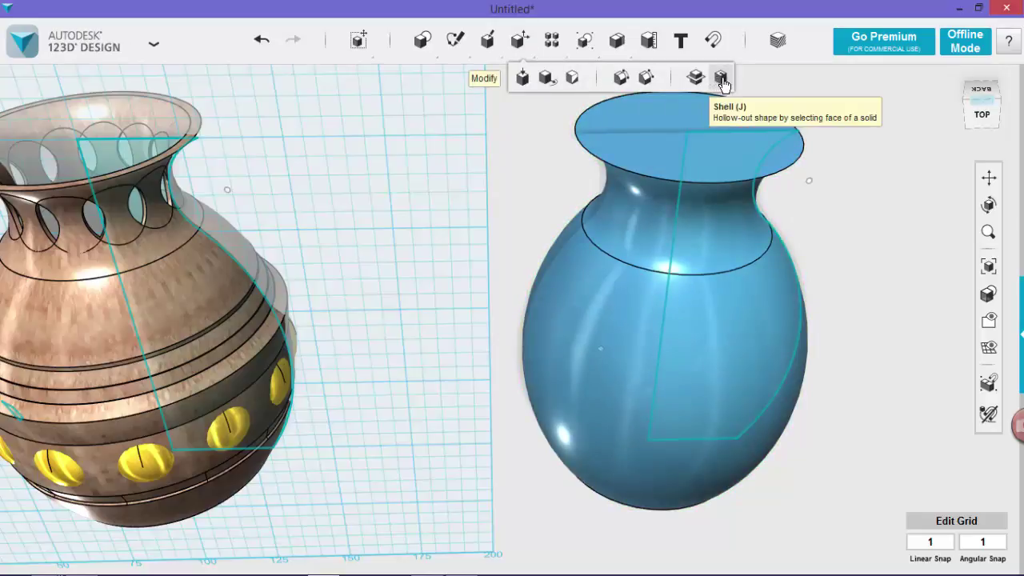
pyautogui.click(722, 80)
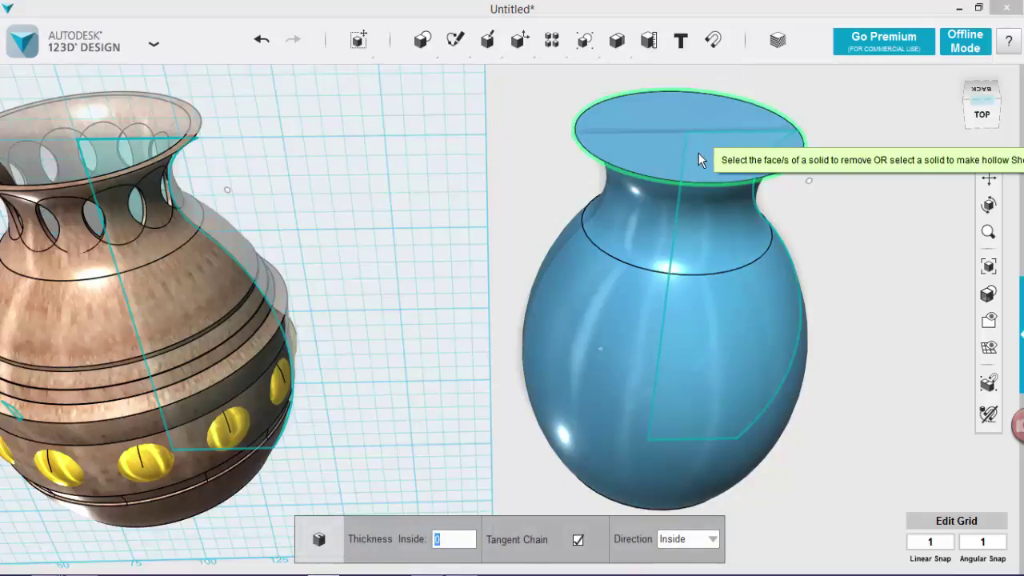
pyautogui.click(697, 160)
pyautogui.write('2')
pyautogui.moveTo(697, 164); pyautogui.dragTo(694, 154)
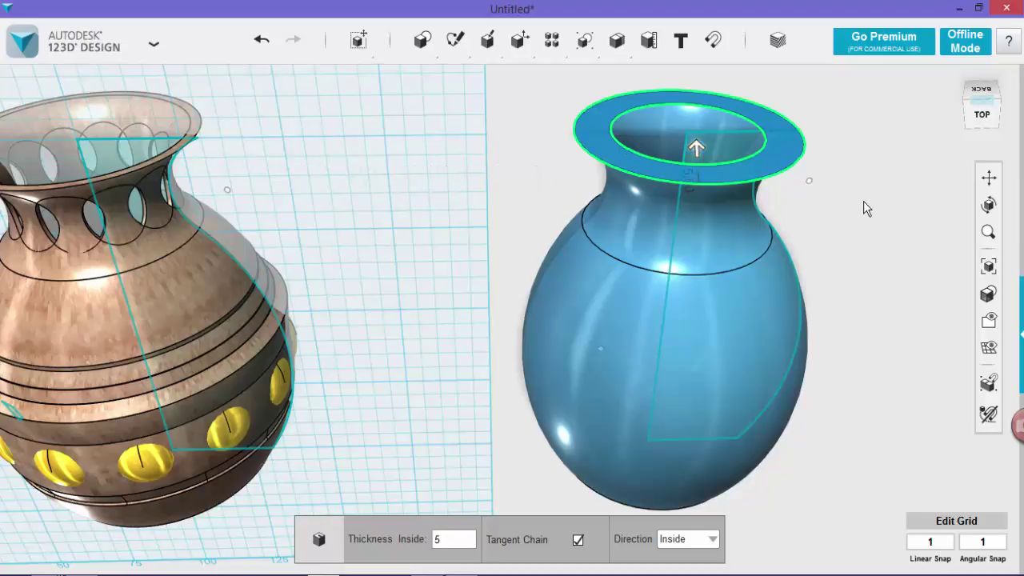
pyautogui.moveTo(859, 216); pyautogui.dragTo(859, 244, button='right')
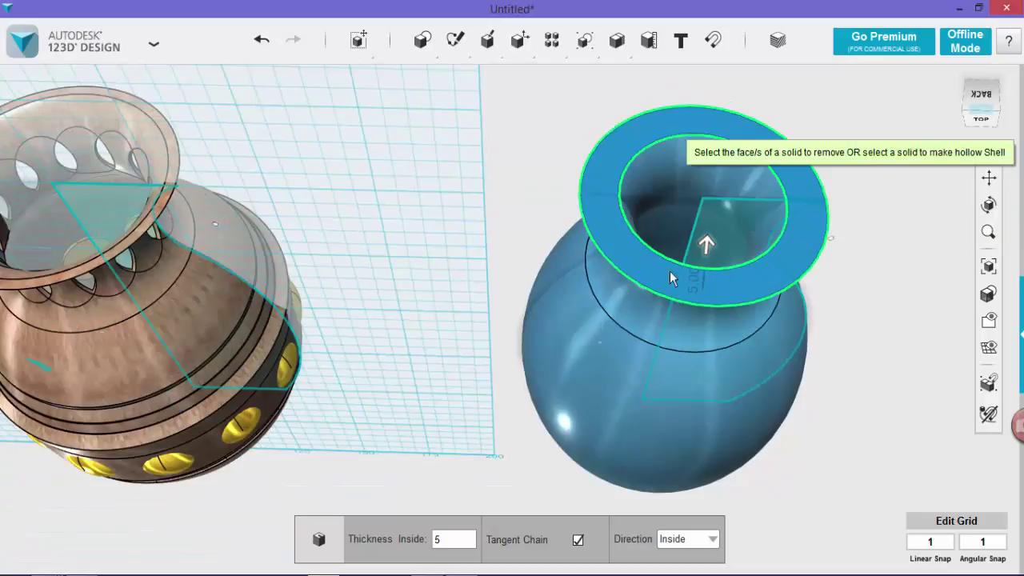
pyautogui.press('Return')
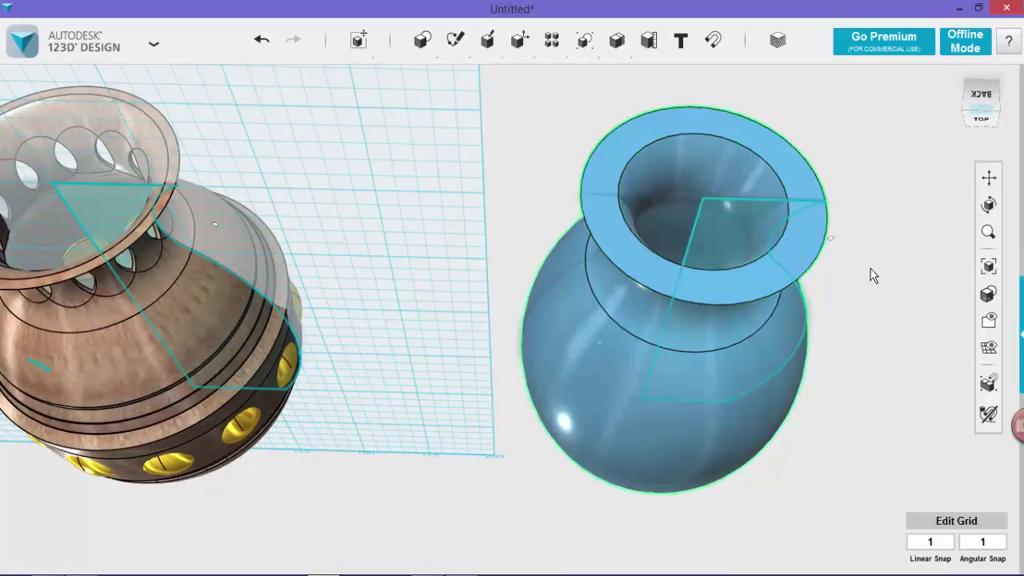
# Place a sphere primitive with a 10 mm radius on the grid between the two vases.
pyautogui.moveTo(868, 264); pyautogui.dragTo(866, 210, button='right')
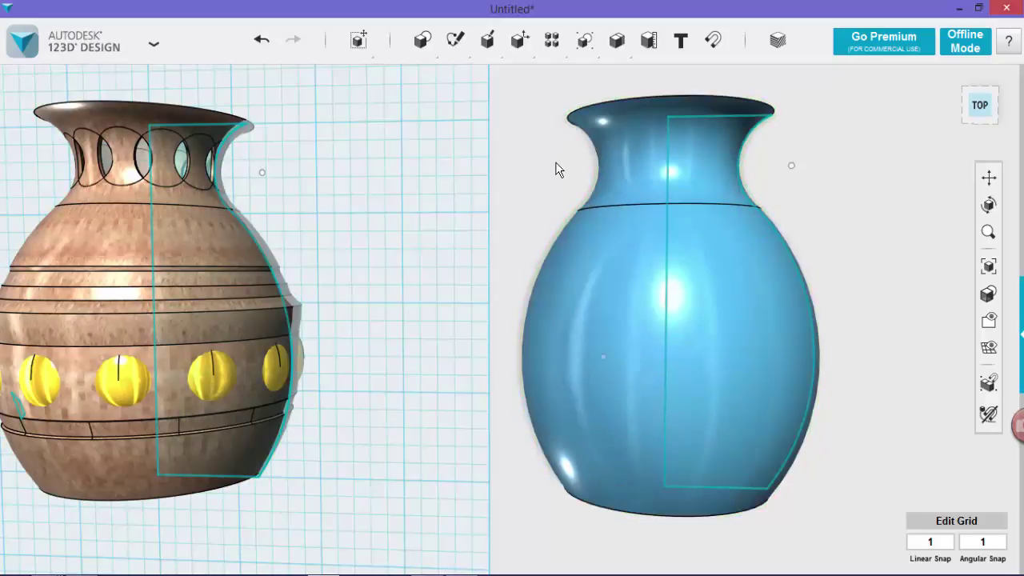
pyautogui.moveTo(426, 46)
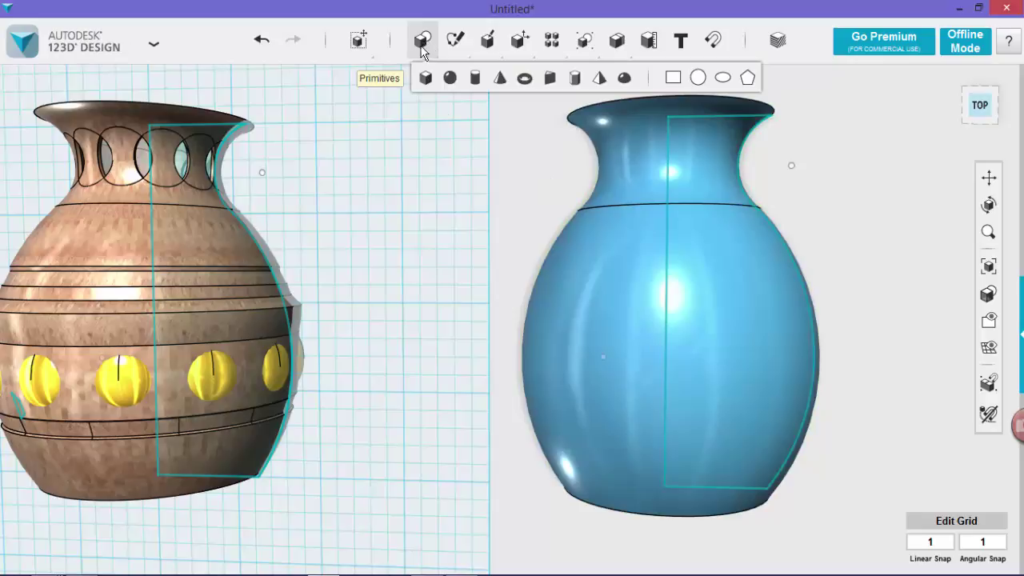
pyautogui.click(449, 80)
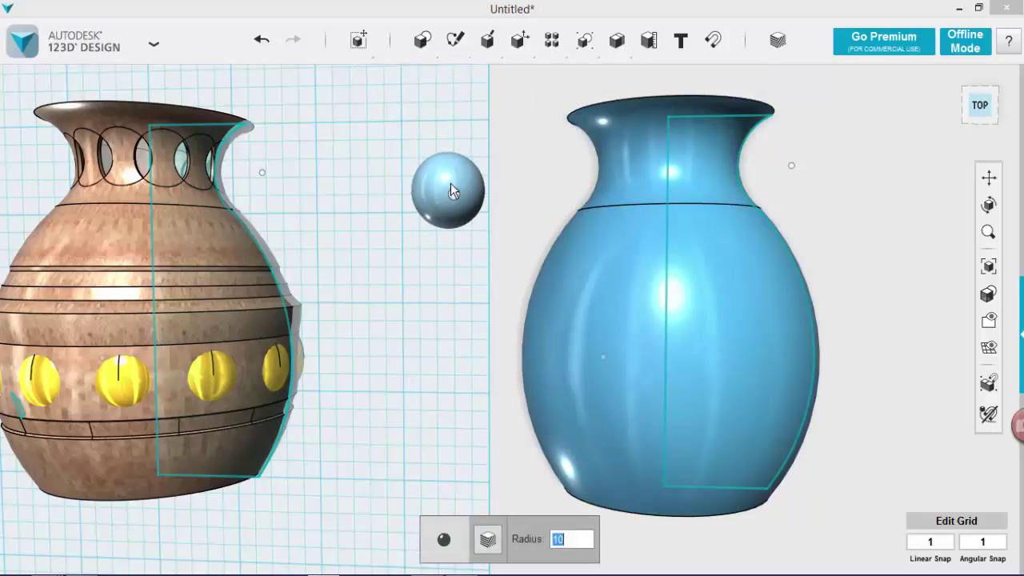
pyautogui.click(454, 185)
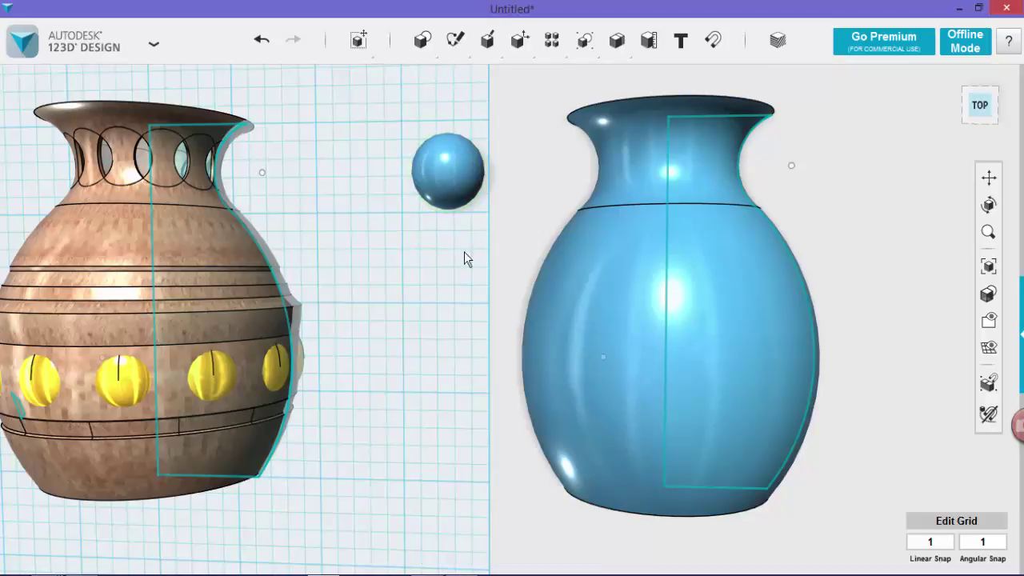
# Scale the sphere down uniformly to 15 mm across with Smart Scale.
pyautogui.moveTo(356, 42)
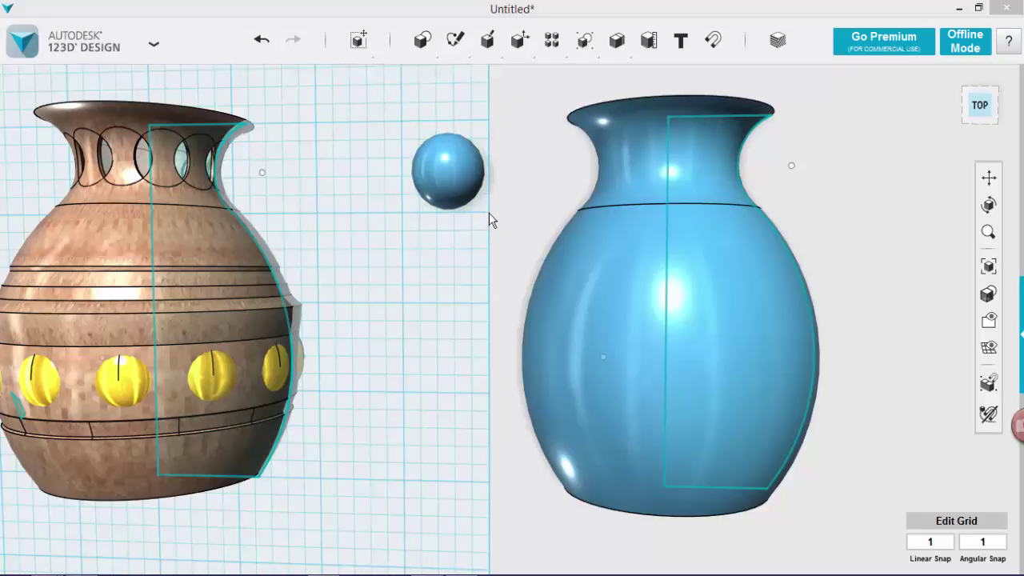
pyautogui.click(457, 173)
pyautogui.moveTo(489, 212); pyautogui.dragTo(474, 200)
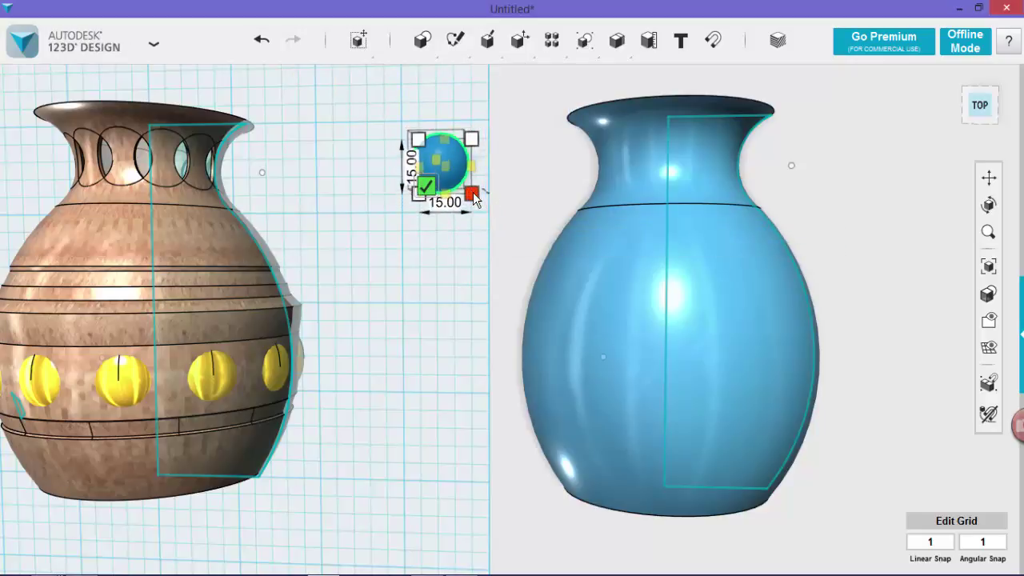
pyautogui.click(427, 186)
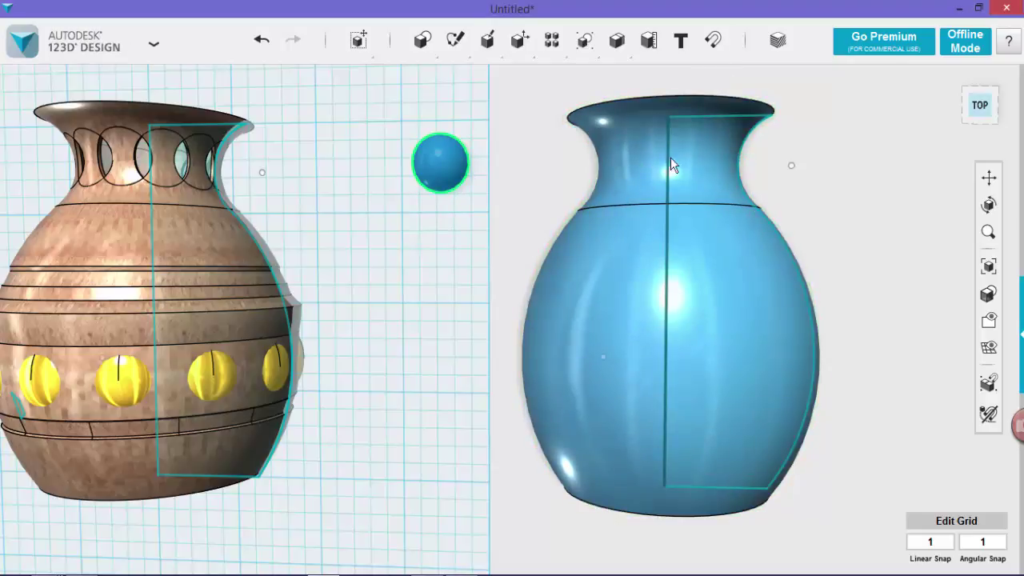
# Snap the sphere onto the front of the blue vase's neck.
pyautogui.click(714, 47)
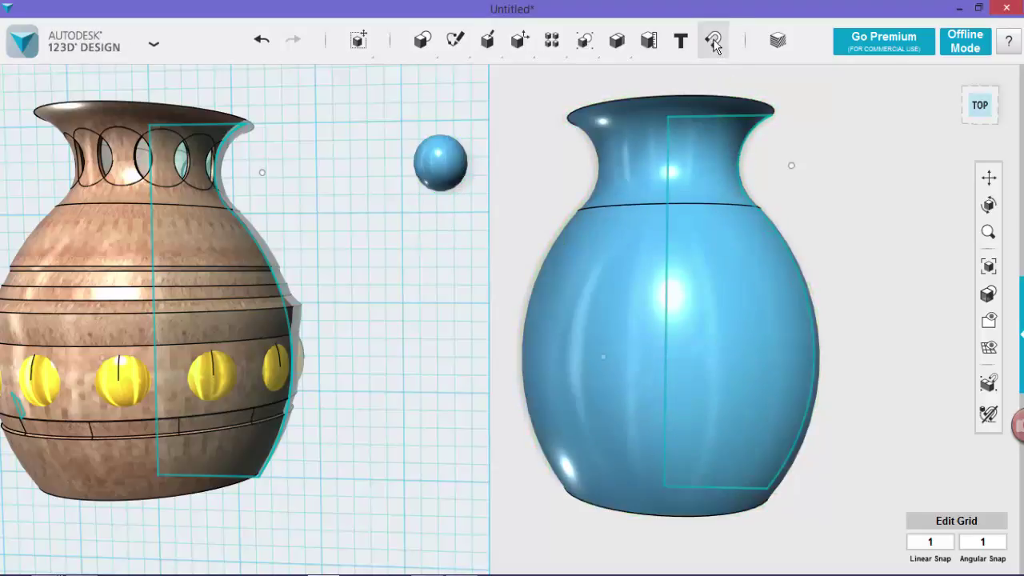
pyautogui.click(440, 162)
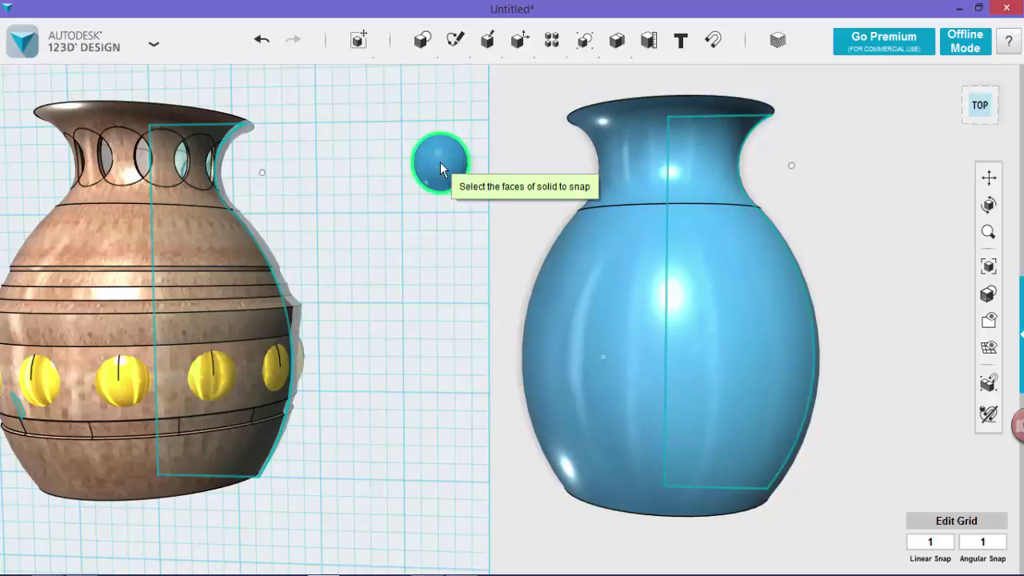
pyautogui.click(667, 158)
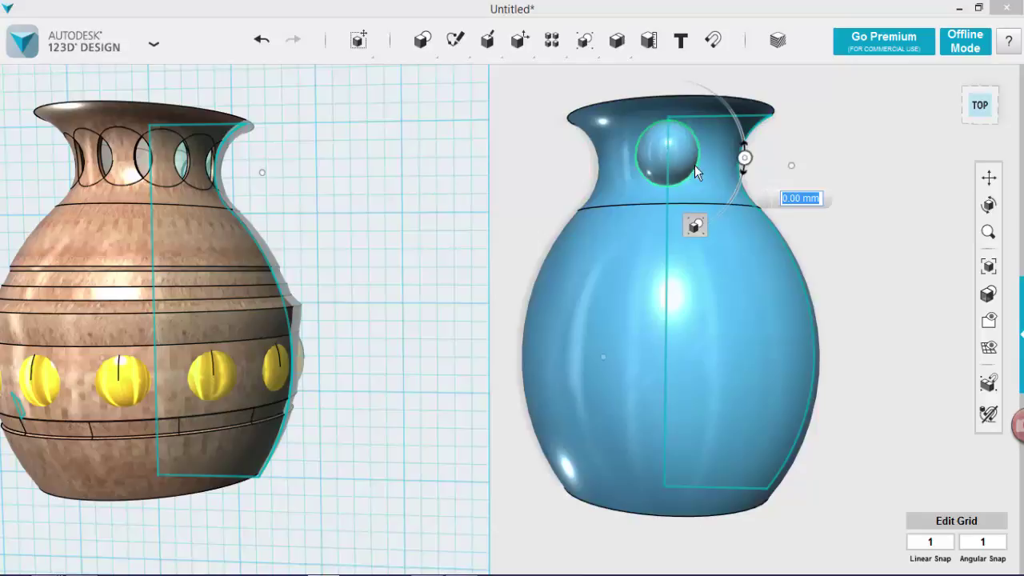
# Move the snapped sphere -10 mm into the neck so it cuts through the wall.
pyautogui.moveTo(879, 190); pyautogui.dragTo(787, 203, button='right')
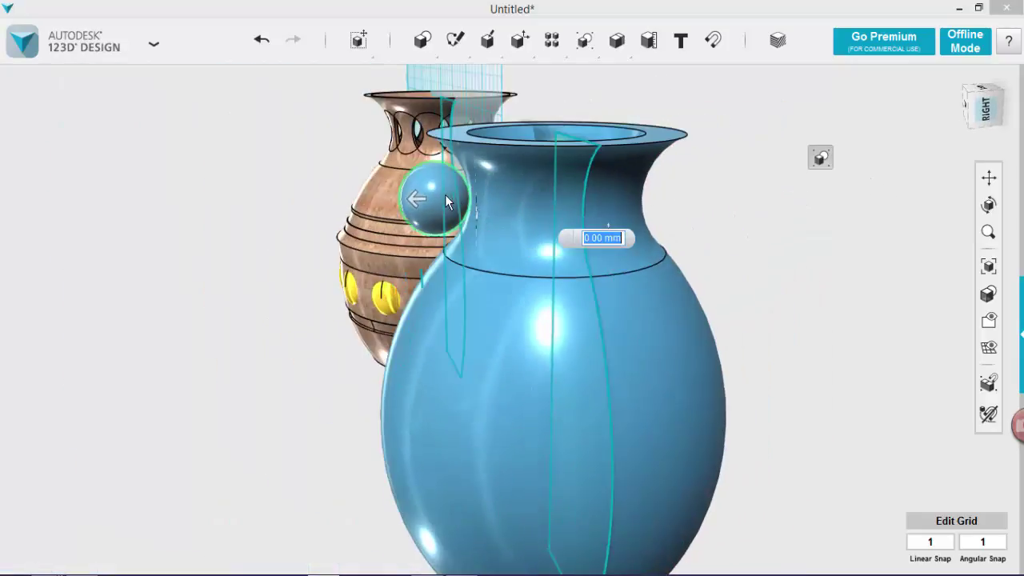
pyautogui.moveTo(691, 217); pyautogui.dragTo(754, 222, button='right')
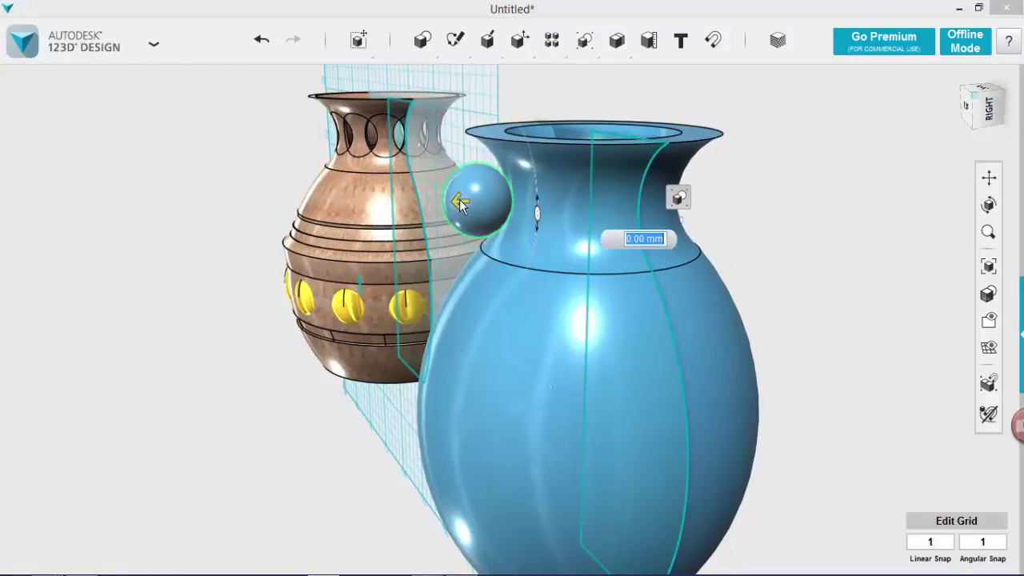
pyautogui.moveTo(459, 204); pyautogui.dragTo(506, 201)
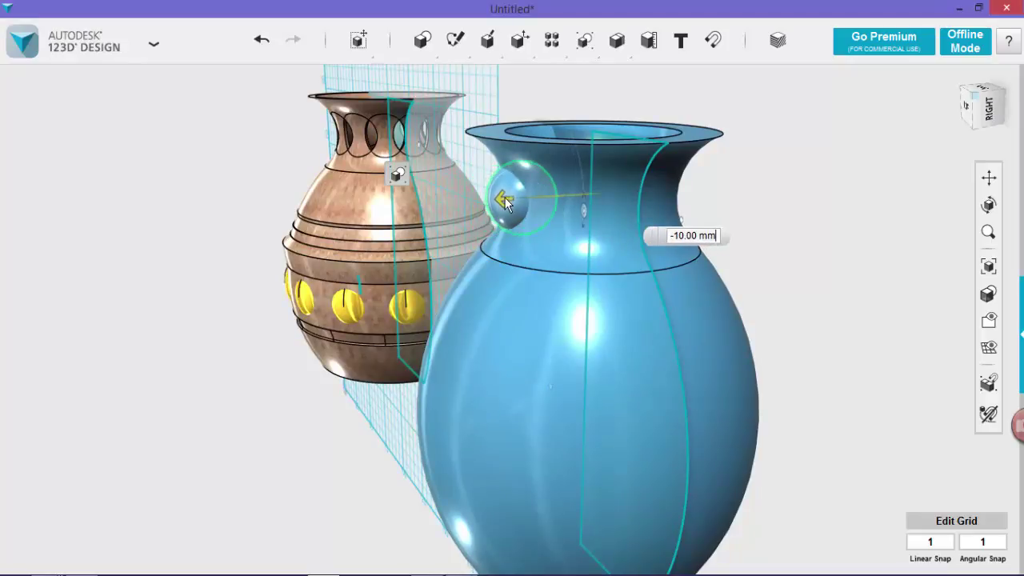
# Examine the sphere's depth through the neck wall from inside the vase mouth and from the outside.
pyautogui.moveTo(741, 198); pyautogui.dragTo(729, 256, button='right')
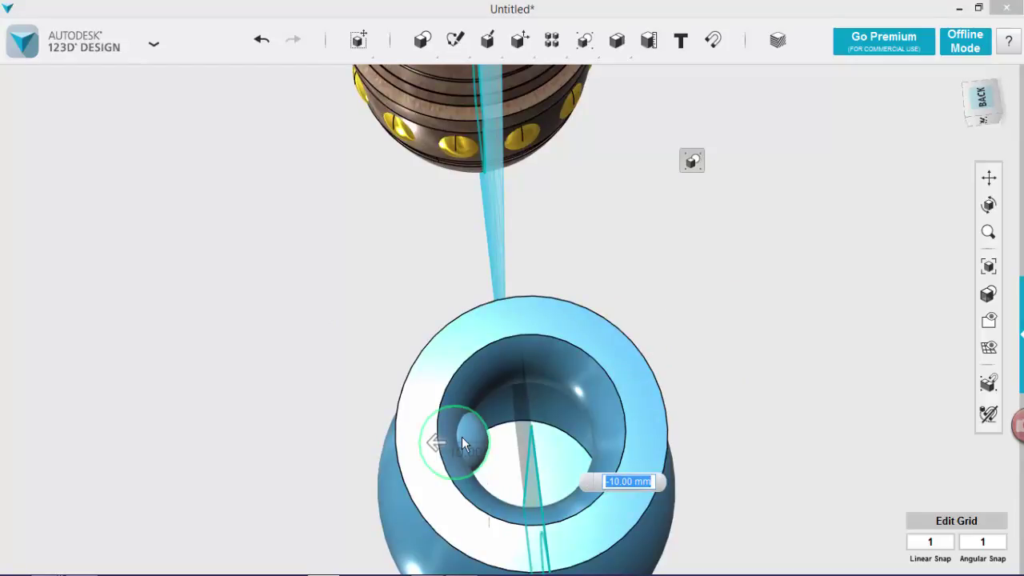
pyautogui.moveTo(774, 319); pyautogui.dragTo(795, 228, button='right')
pyautogui.scroll(-3, 796, 228)
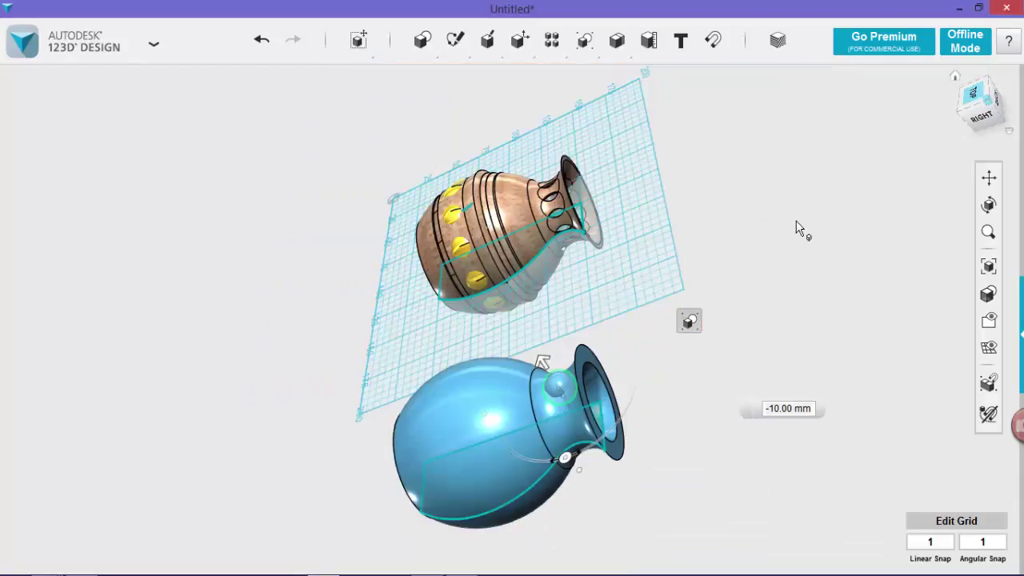
pyautogui.moveTo(975, 102)
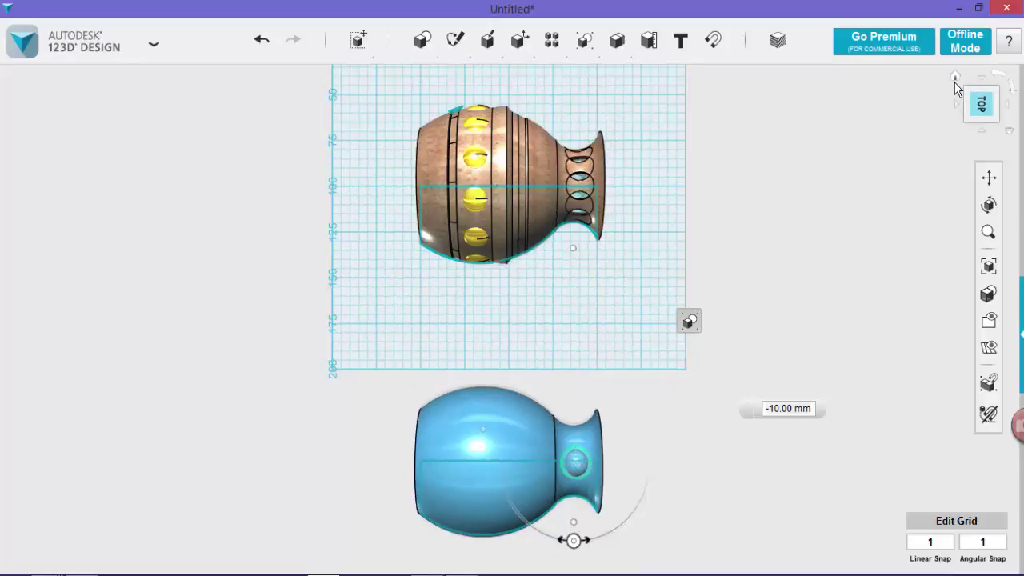
pyautogui.click(959, 82)
pyautogui.moveTo(731, 325); pyautogui.dragTo(720, 374, button='right')
pyautogui.moveTo(792, 237); pyautogui.dragTo(787, 215, button='right')
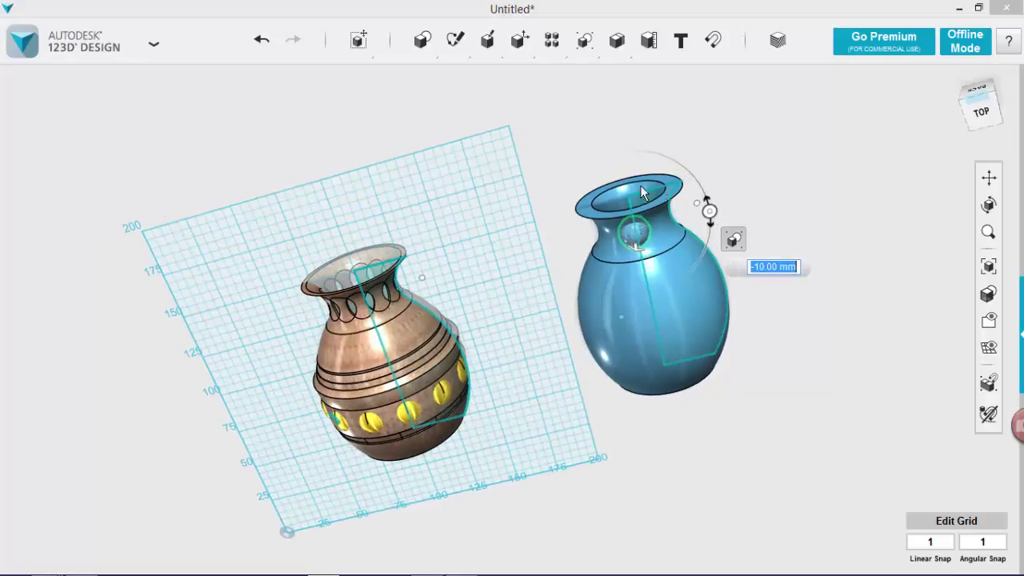
pyautogui.scroll(4, 647, 223)
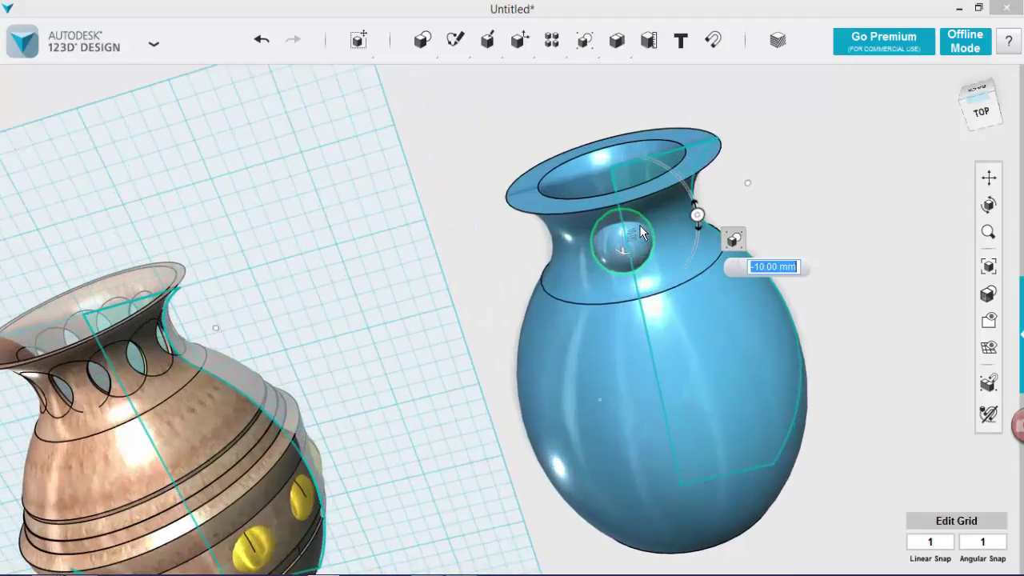
# Create a circular pattern of 5 spheres around the neck, using the neck surface as the axis.
pyautogui.moveTo(779, 159); pyautogui.dragTo(768, 153, button='right')
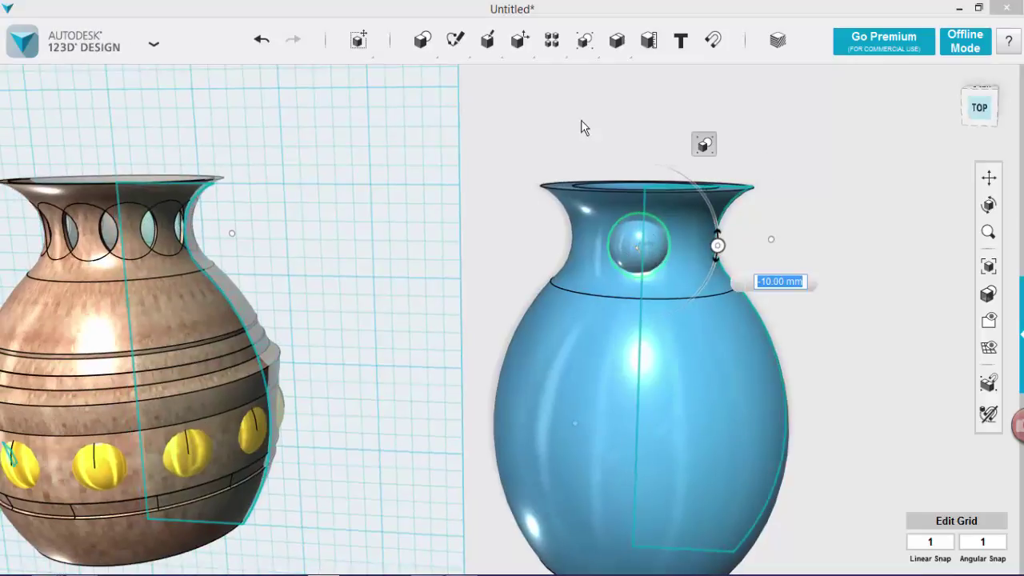
pyautogui.moveTo(551, 41)
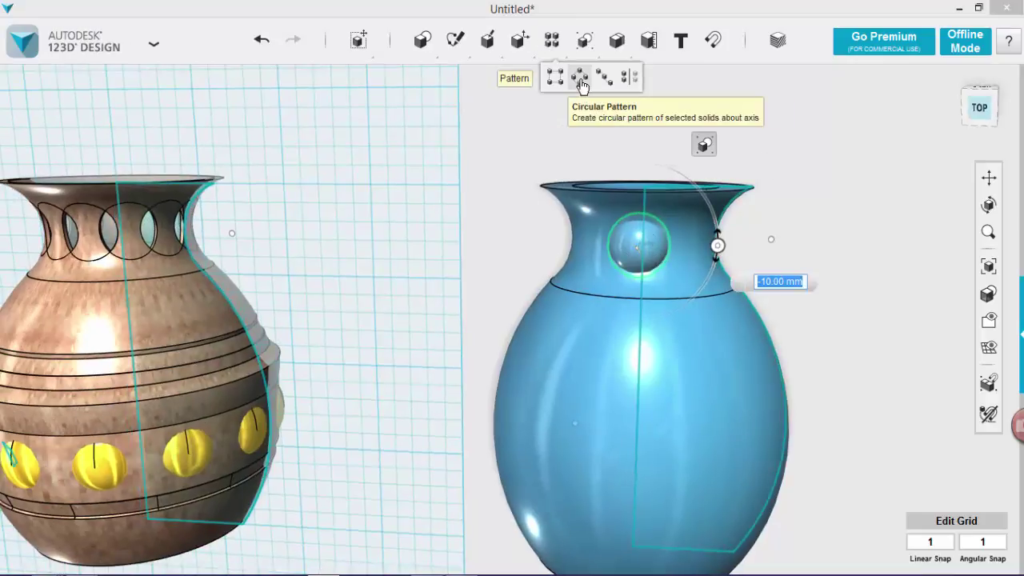
pyautogui.click(580, 80)
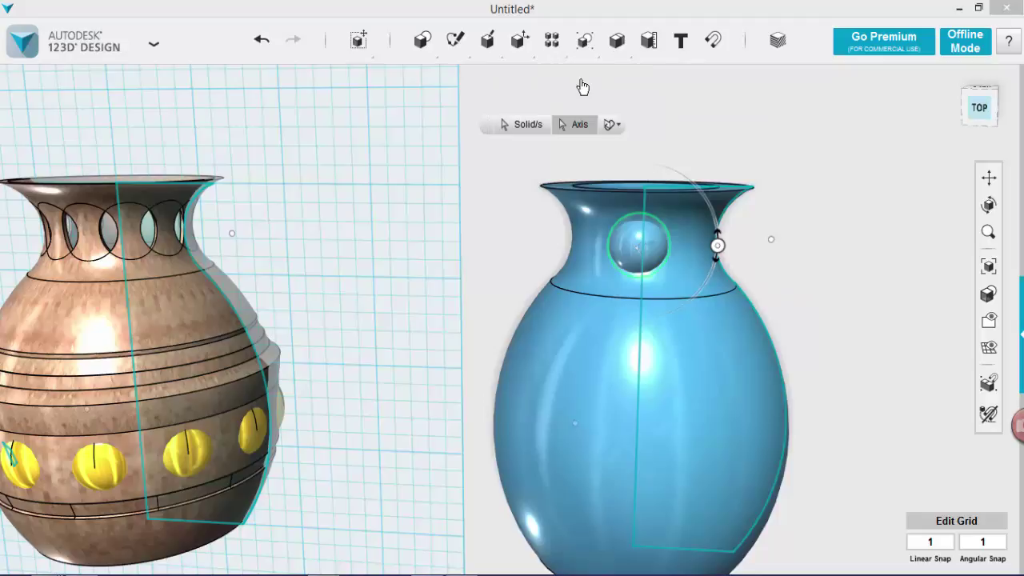
pyautogui.click(645, 226)
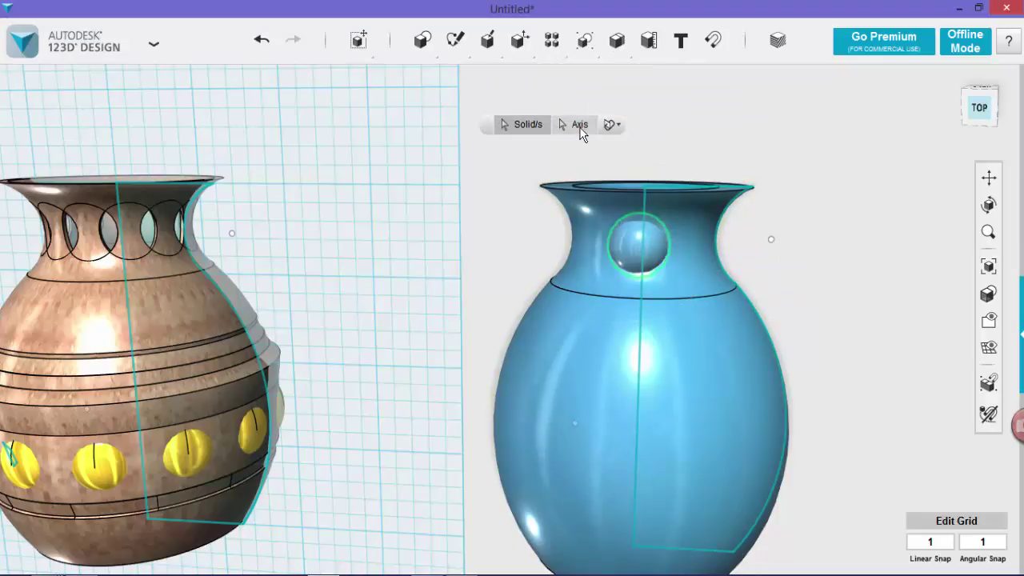
pyautogui.click(697, 245)
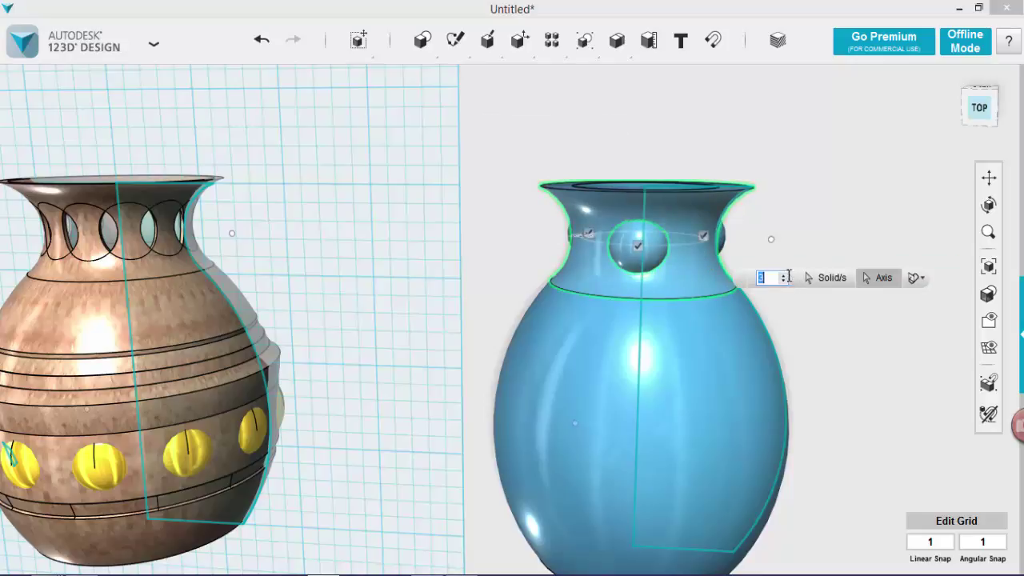
pyautogui.write('4')
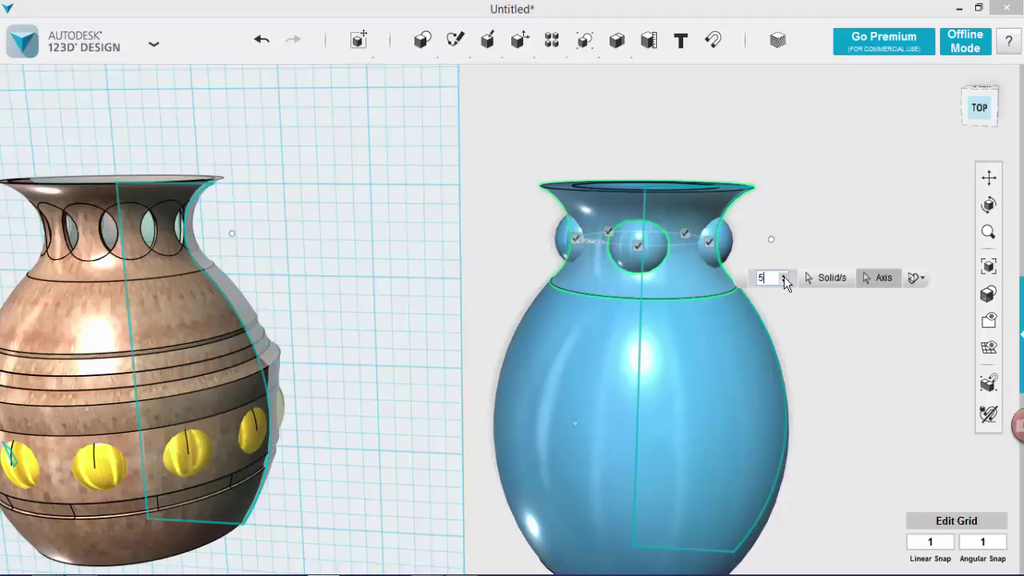
pyautogui.moveTo(804, 233); pyautogui.dragTo(807, 203, button='right')
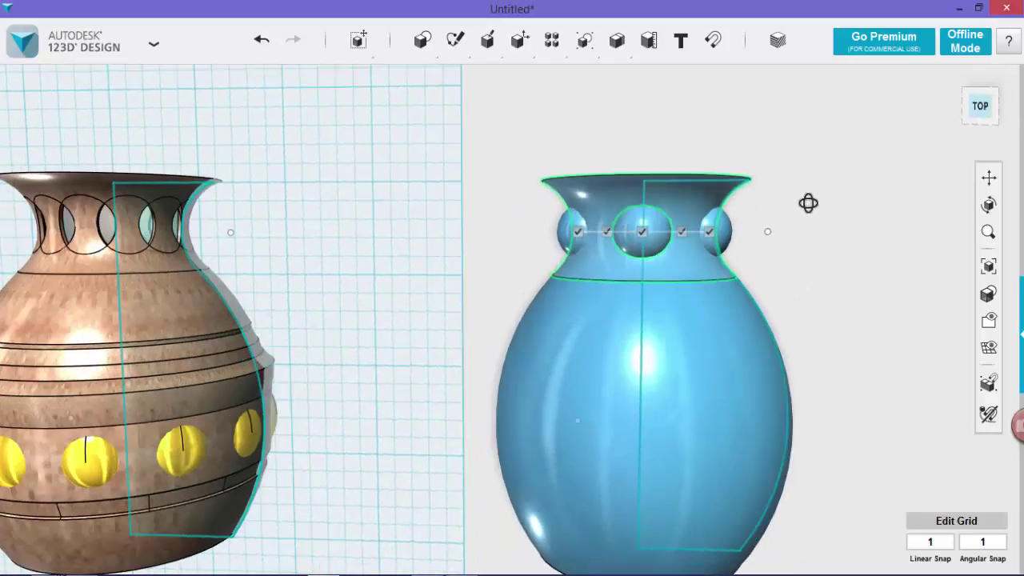
pyautogui.click(848, 170)
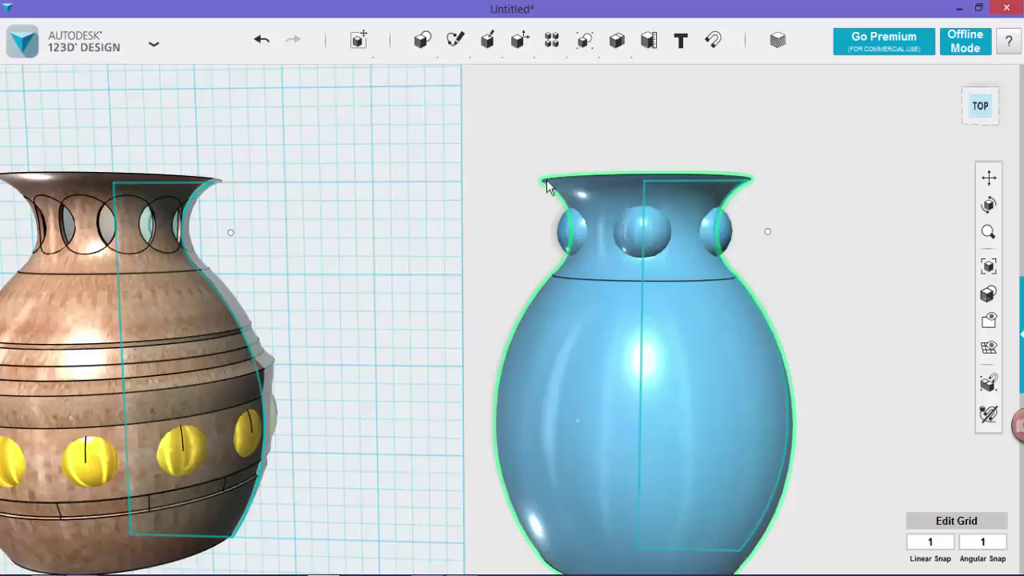
pyautogui.moveTo(486, 46)
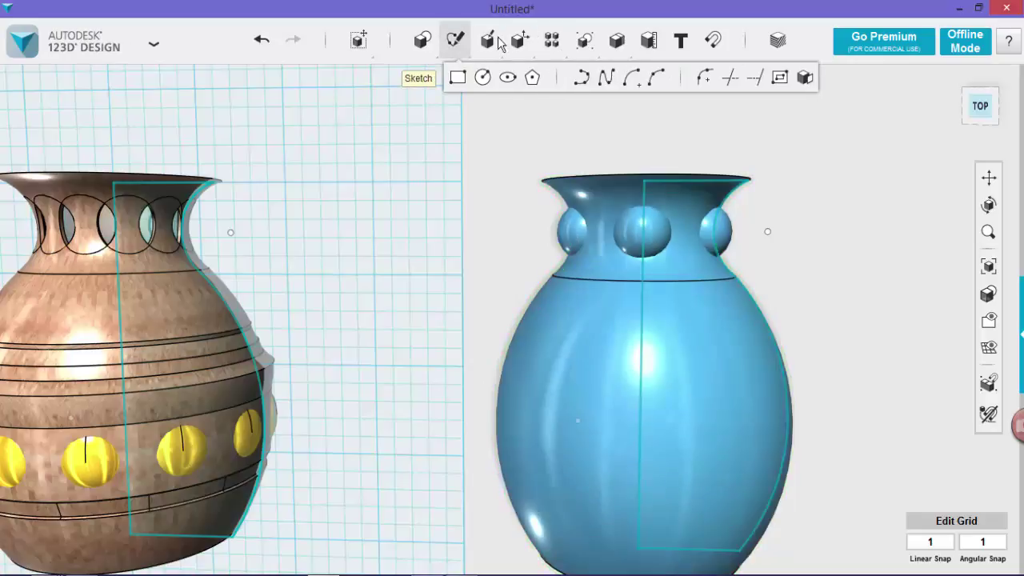
# Subtract the five patterned spheres from the blue vase to cut round openings through its neck.
pyautogui.moveTo(615, 40)
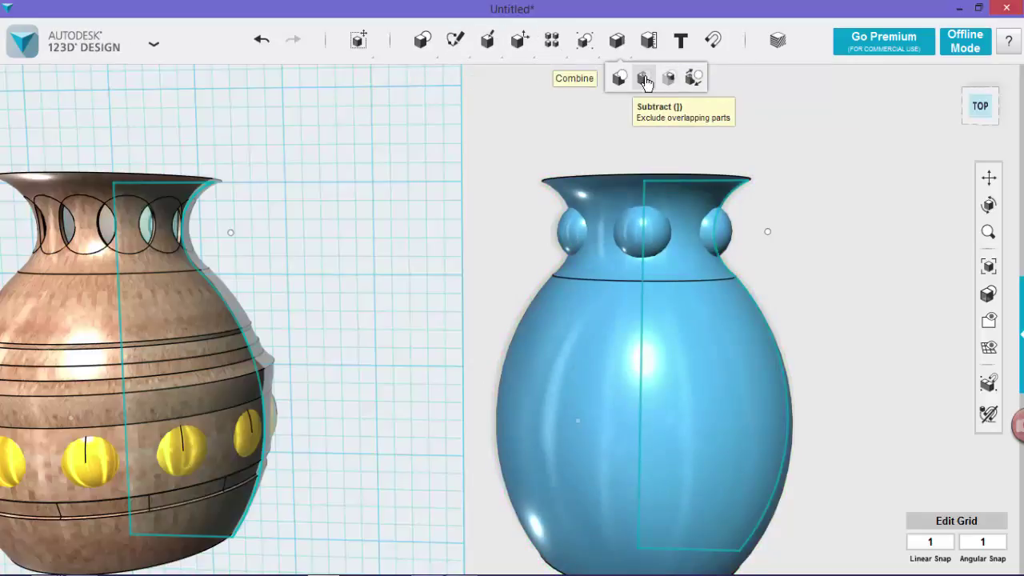
pyautogui.click(644, 78)
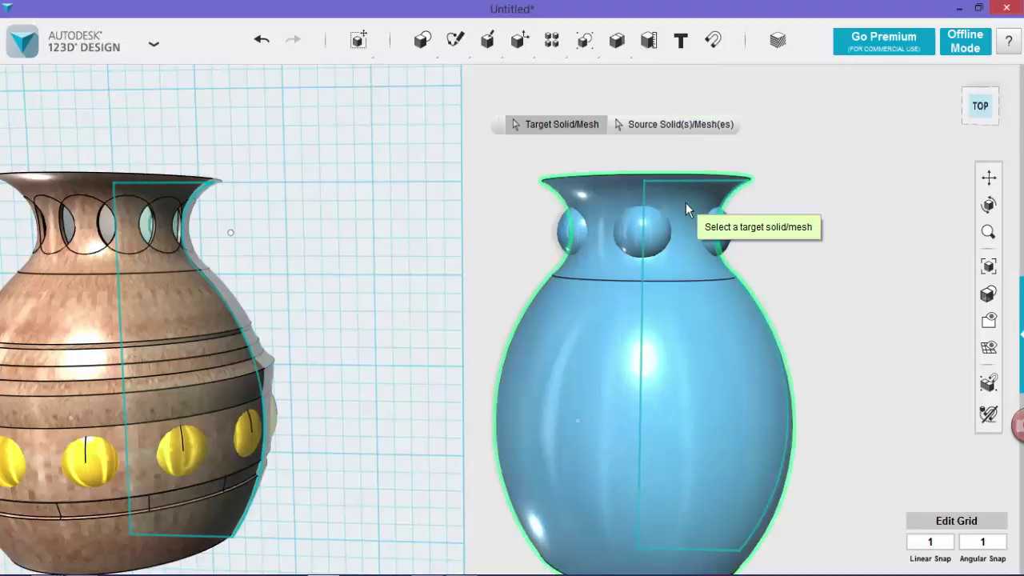
pyautogui.click(686, 202)
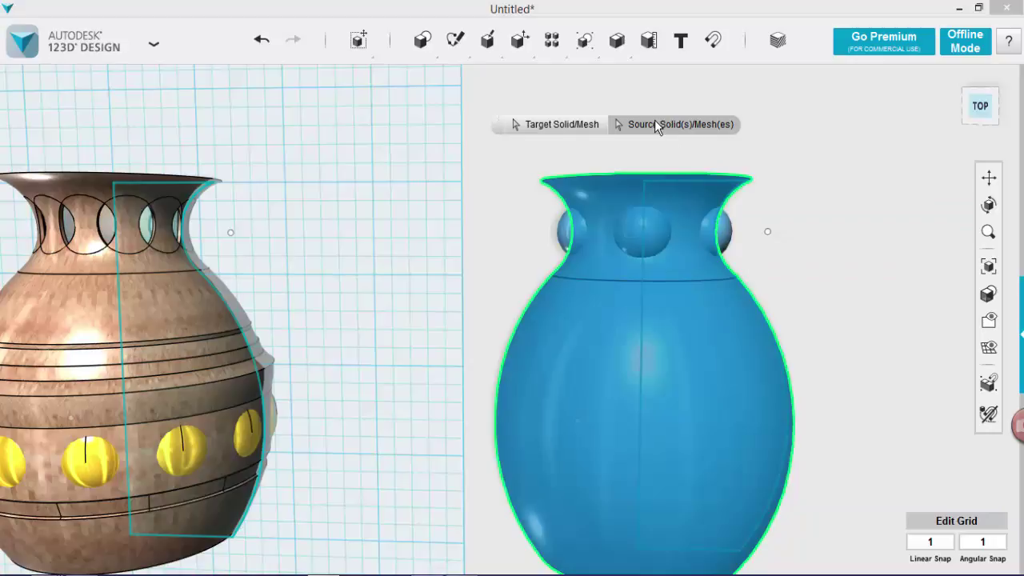
pyautogui.click(641, 232)
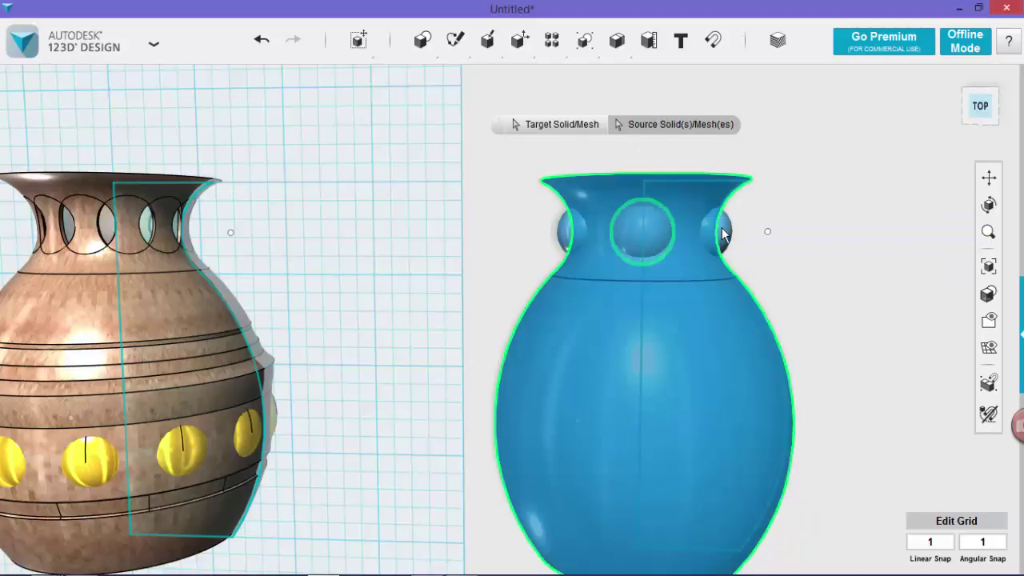
pyautogui.click(723, 232)
pyautogui.click(568, 228)
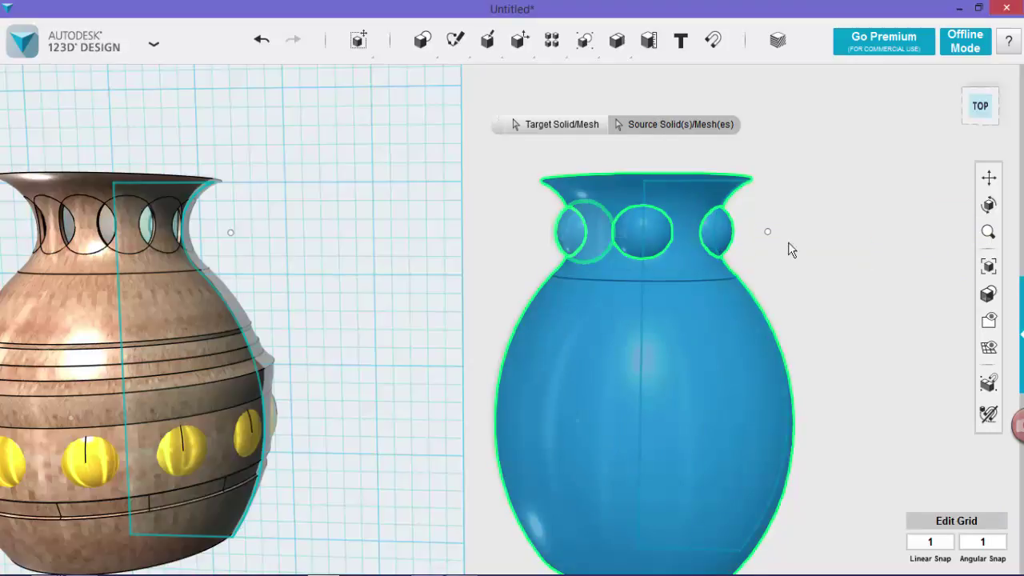
pyautogui.moveTo(722, 244); pyautogui.dragTo(485, 250, button='right')
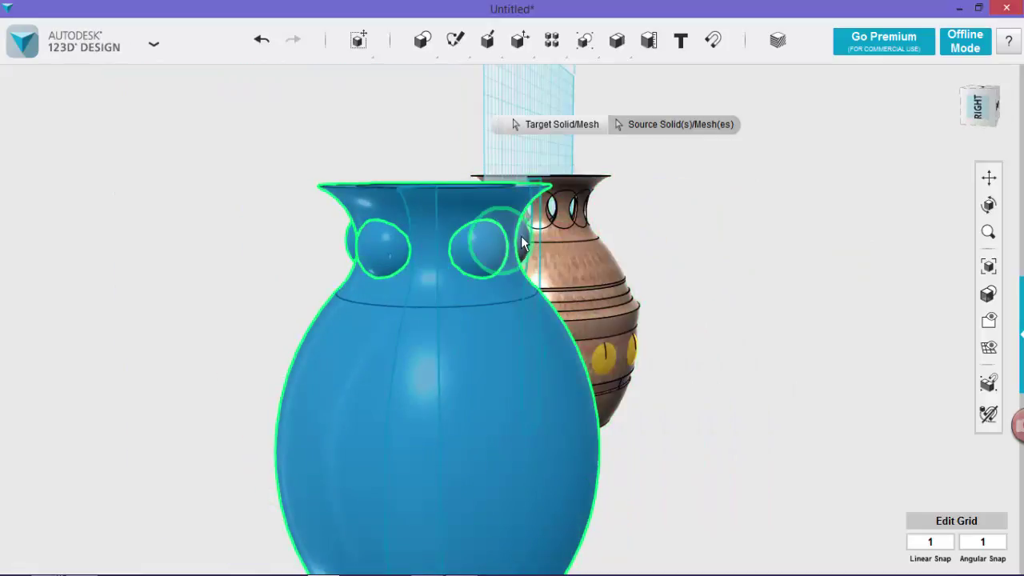
pyautogui.moveTo(548, 269); pyautogui.dragTo(834, 222, button='right')
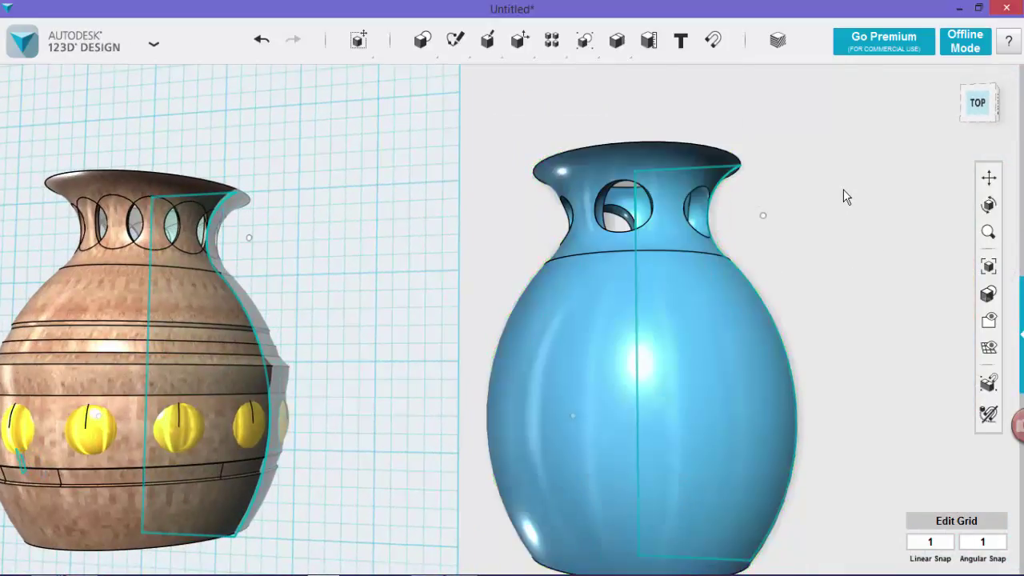
pyautogui.moveTo(811, 165); pyautogui.dragTo(824, 180, button='right')
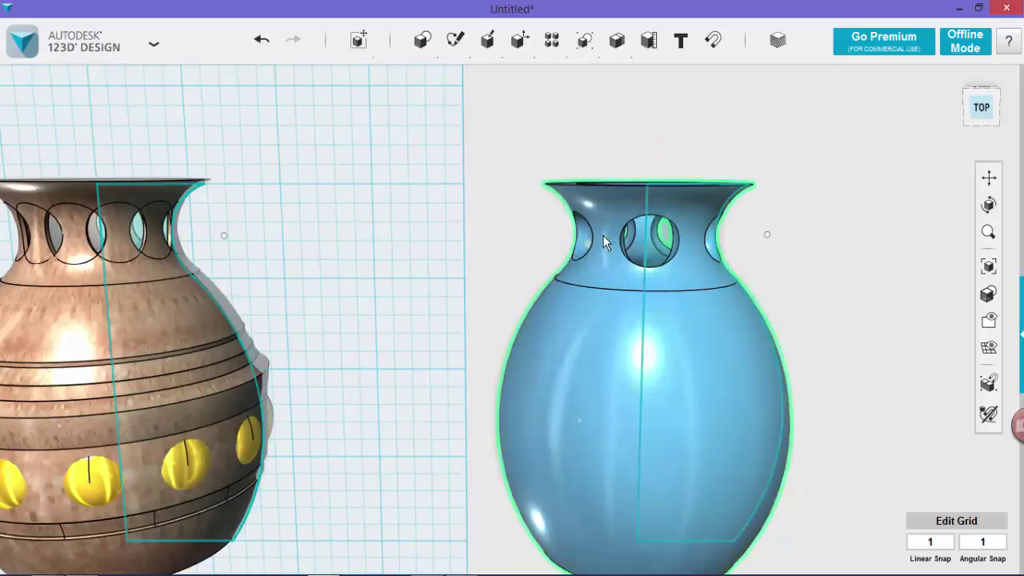
pyautogui.moveTo(822, 262); pyautogui.dragTo(832, 250, button='right')
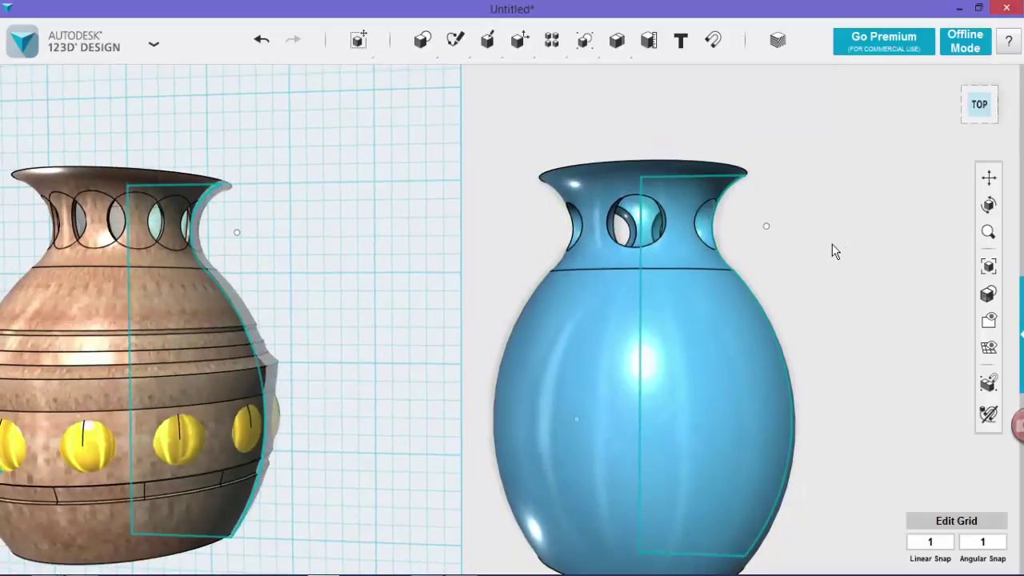
pyautogui.scroll(-1, 873, 252)
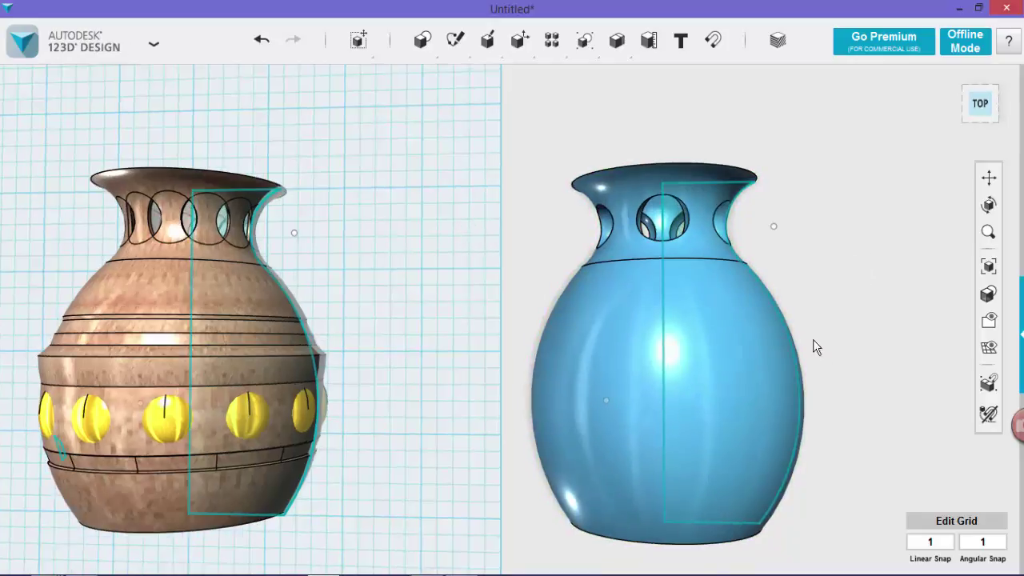
pyautogui.scroll(2, 815, 344)
pyautogui.moveTo(817, 334); pyautogui.dragTo(828, 326, button='right')
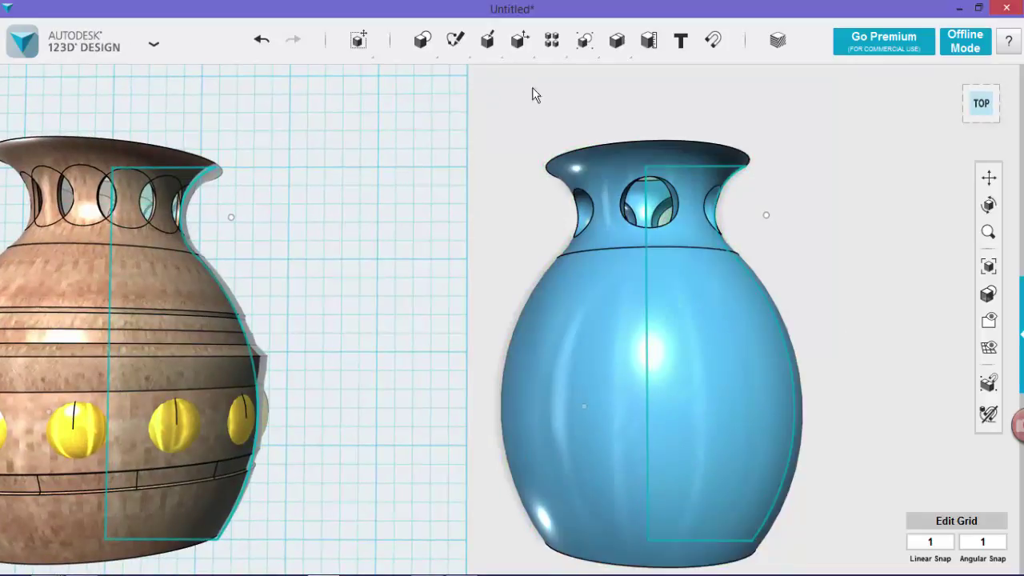
# In the blue vase's existing profile sketch, draw a closed rectangular polyline about 4.8 mm wide and 12.9 mm tall across the body's outer curve.
pyautogui.moveTo(457, 41)
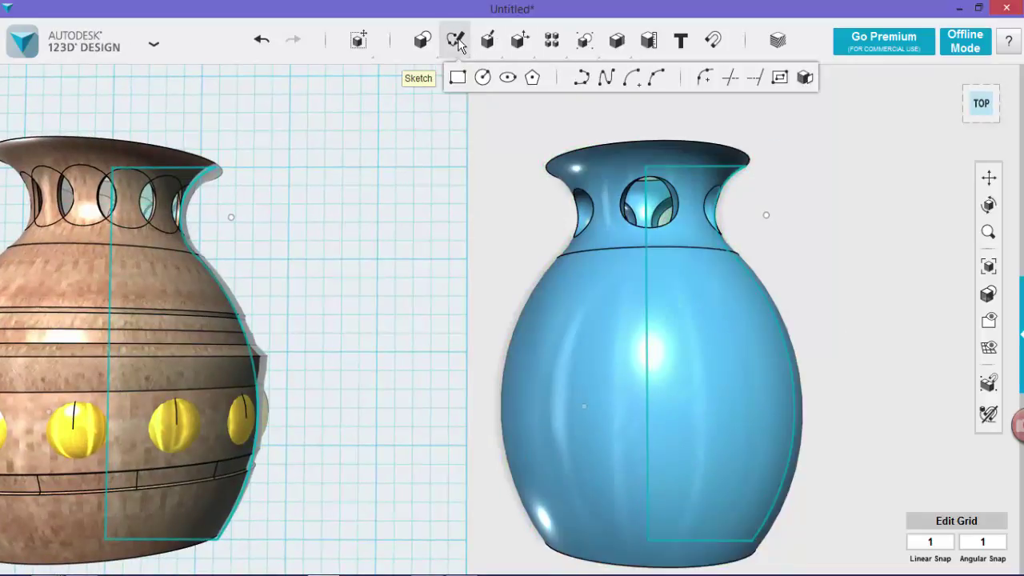
pyautogui.click(583, 77)
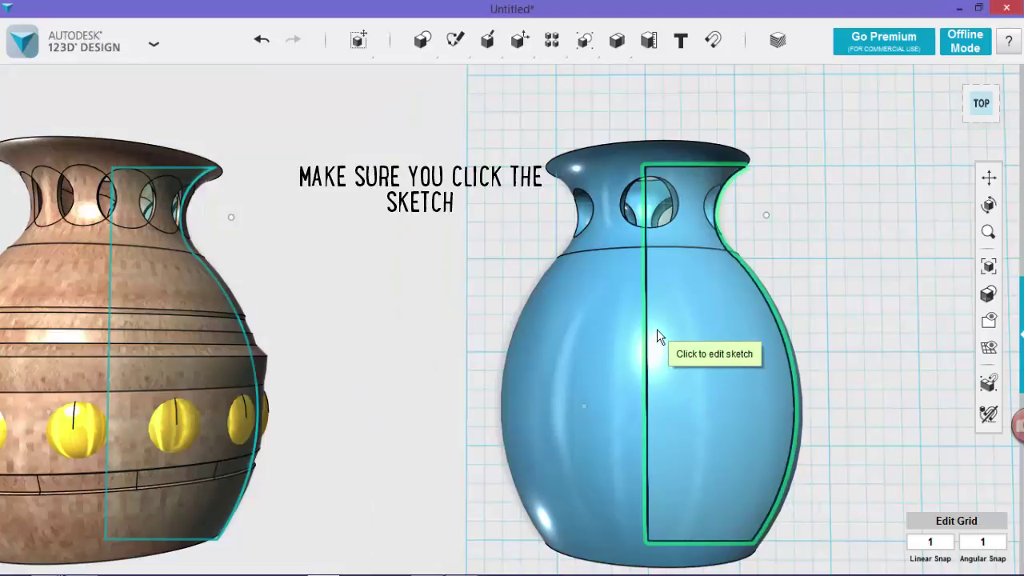
pyautogui.scroll(3, 749, 343)
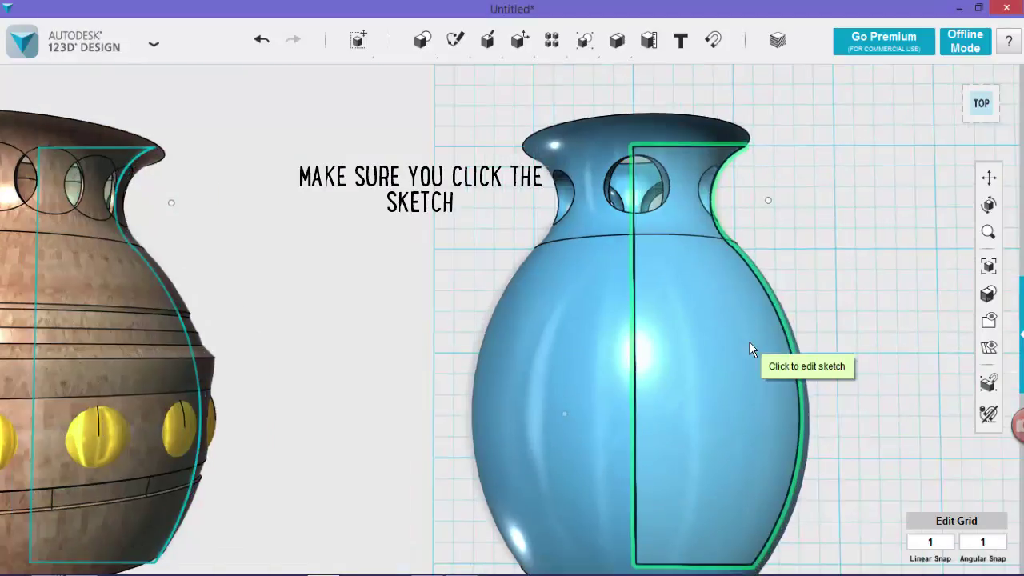
pyautogui.click(774, 325)
pyautogui.scroll(3, 776, 323)
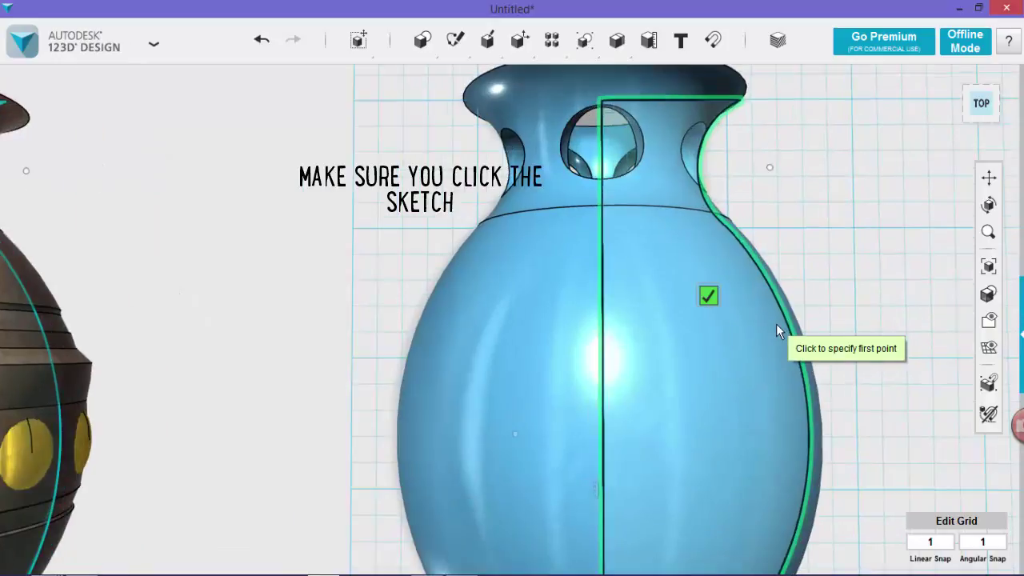
pyautogui.scroll(5, 774, 320)
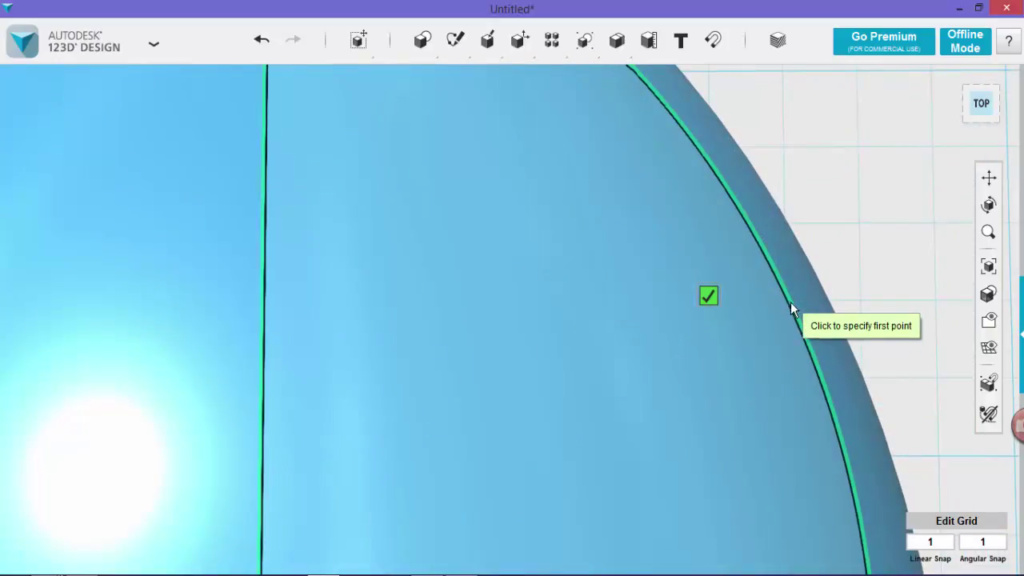
pyautogui.click(790, 303)
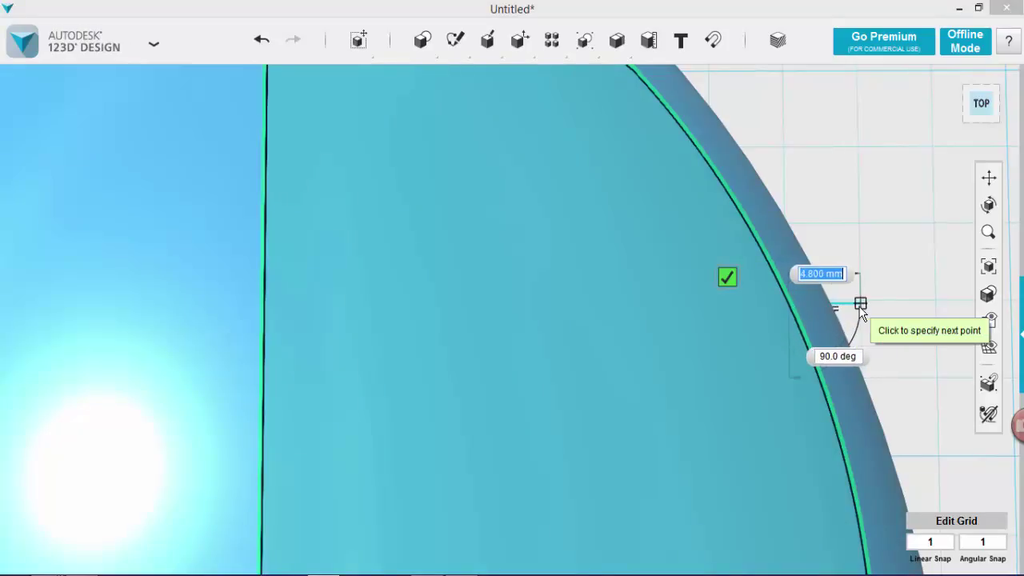
pyautogui.click(860, 306)
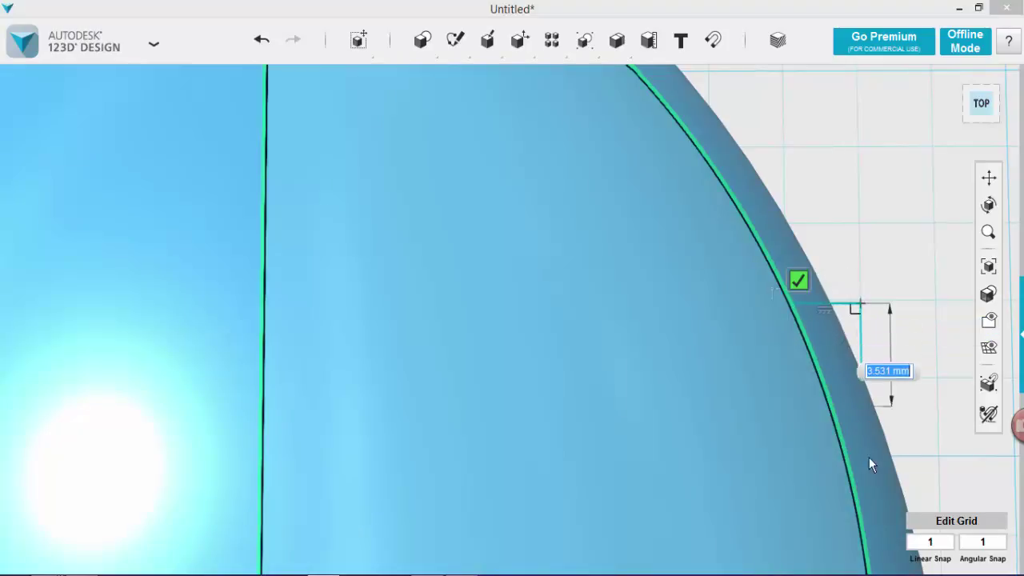
pyautogui.click(868, 502)
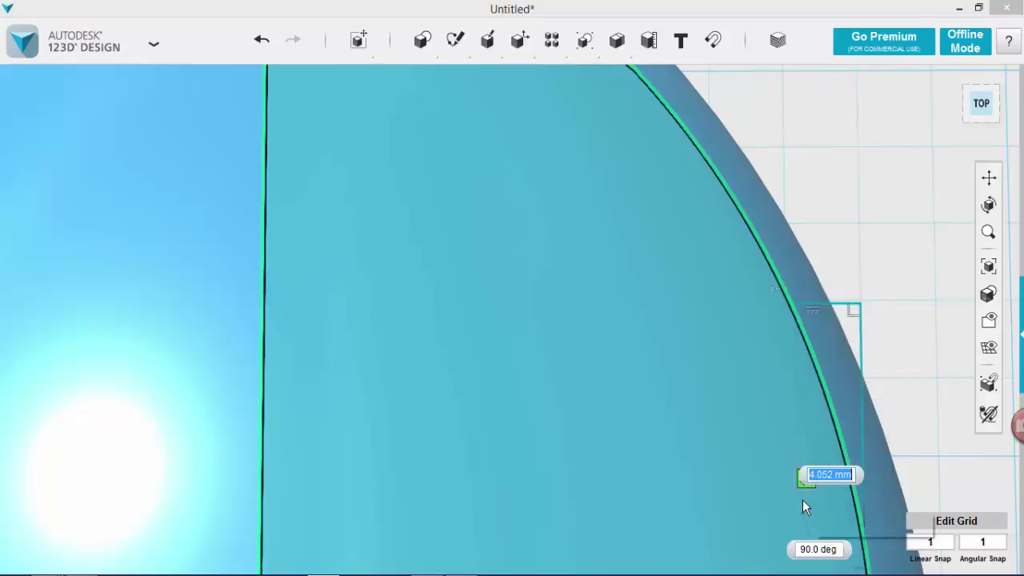
pyautogui.click(802, 499)
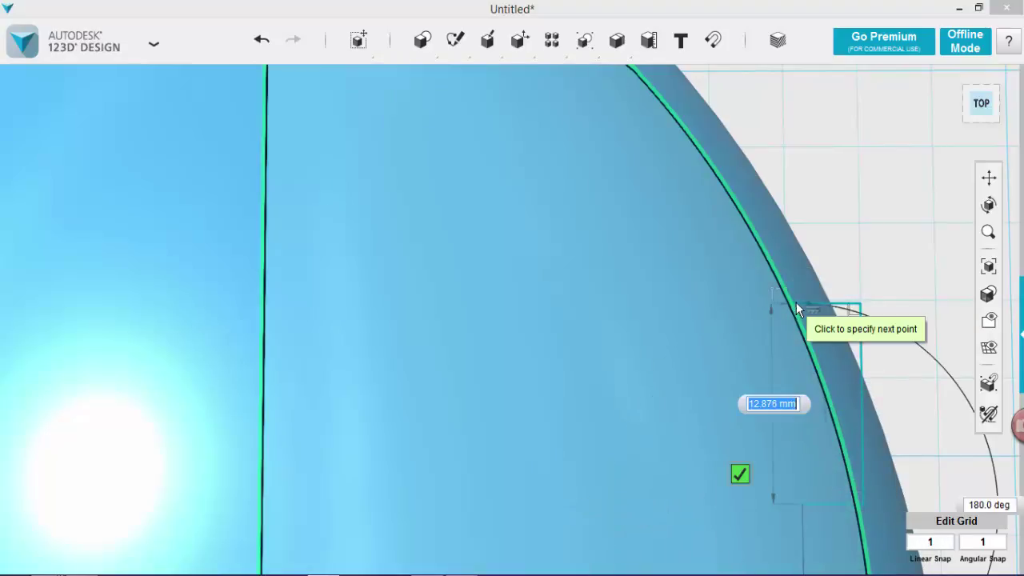
pyautogui.click(785, 303)
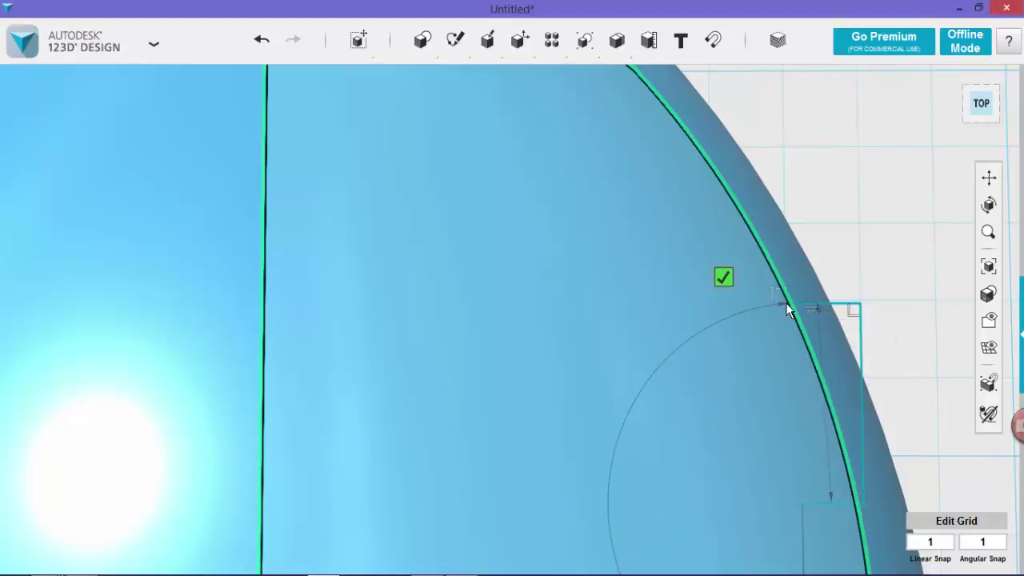
pyautogui.click(723, 277)
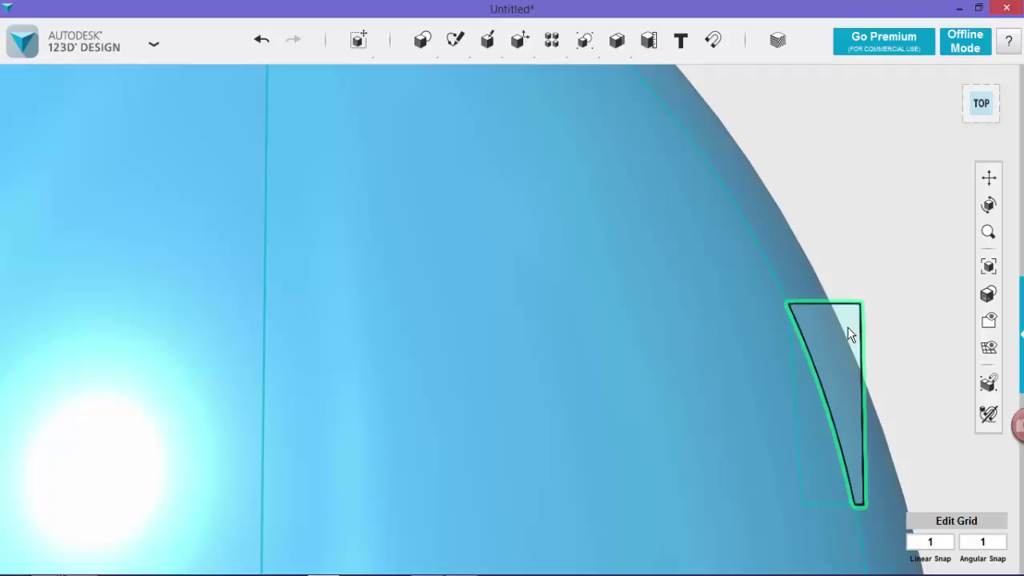
# Revolve the wedge-shaped profile outside the body curve by 360 degrees, using the vase's body surface as the axis.
pyautogui.scroll(-5, 850, 334)
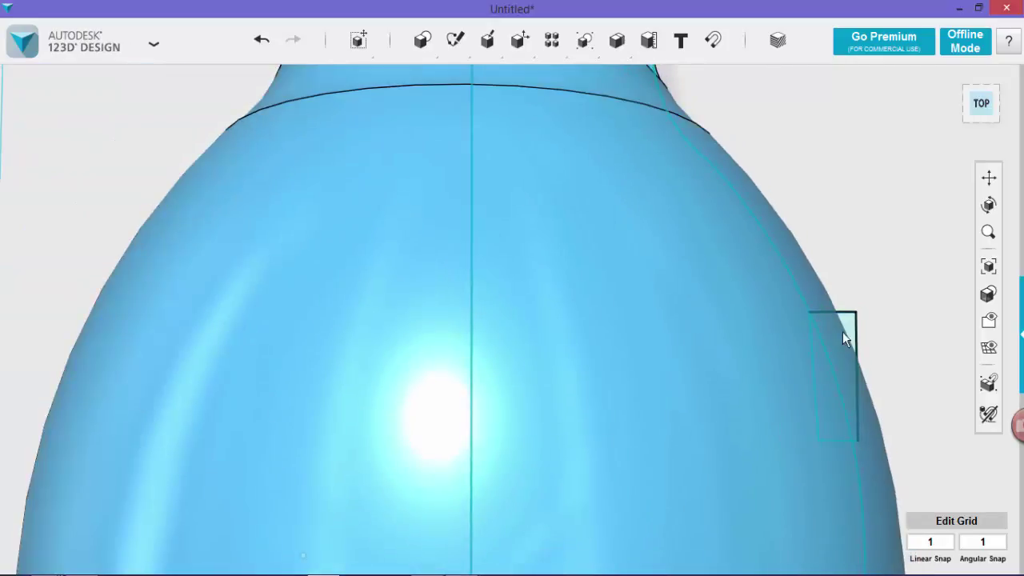
pyautogui.moveTo(491, 49)
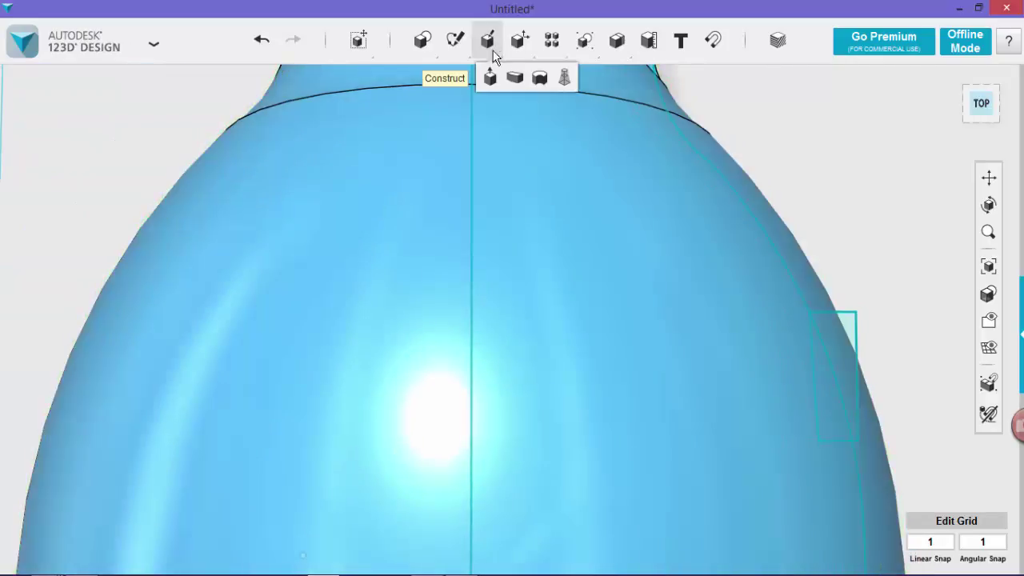
pyautogui.click(539, 78)
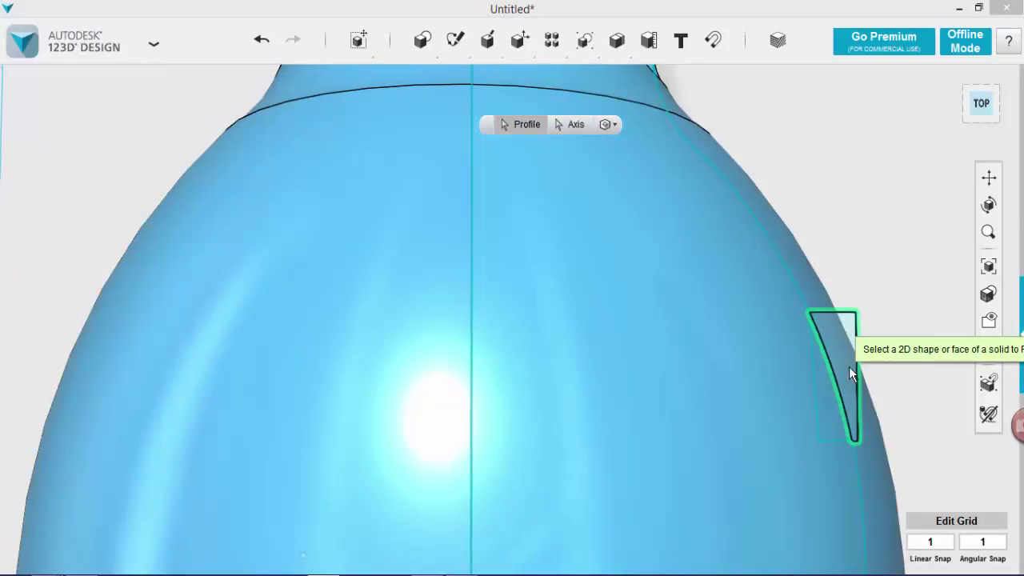
pyautogui.click(836, 328)
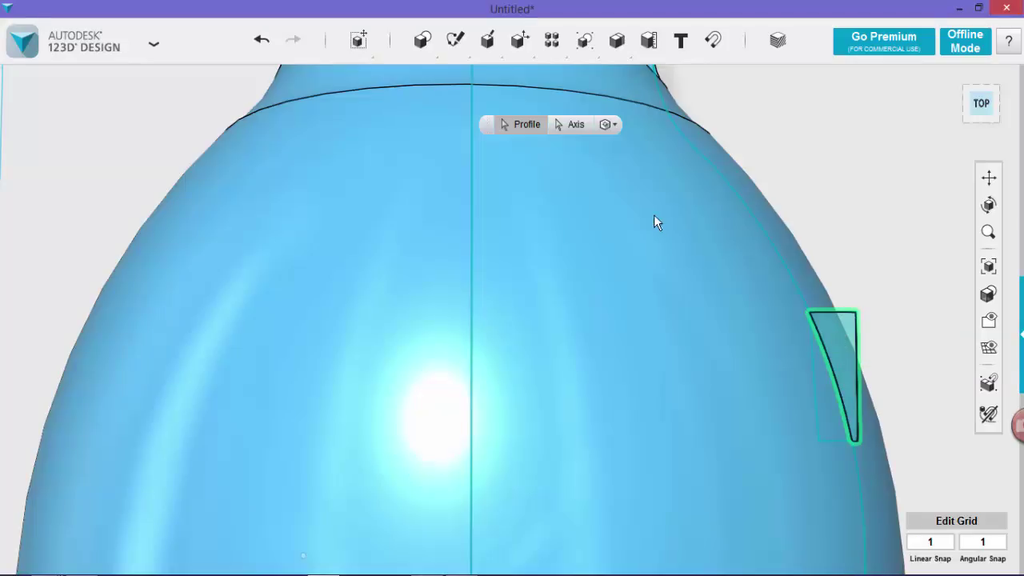
pyautogui.click(577, 124)
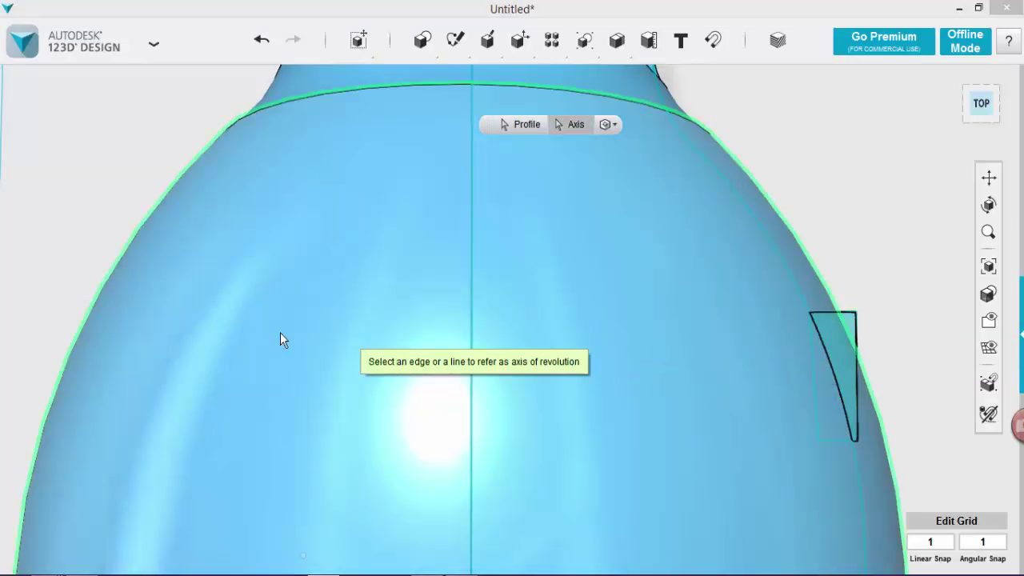
pyautogui.click(274, 334)
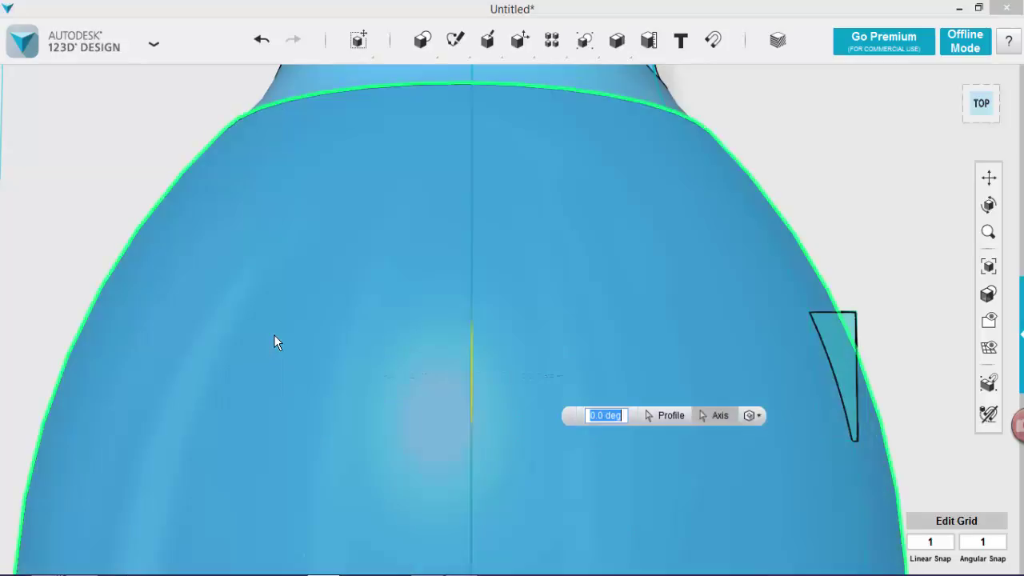
pyautogui.write('360')
pyautogui.press('Return')
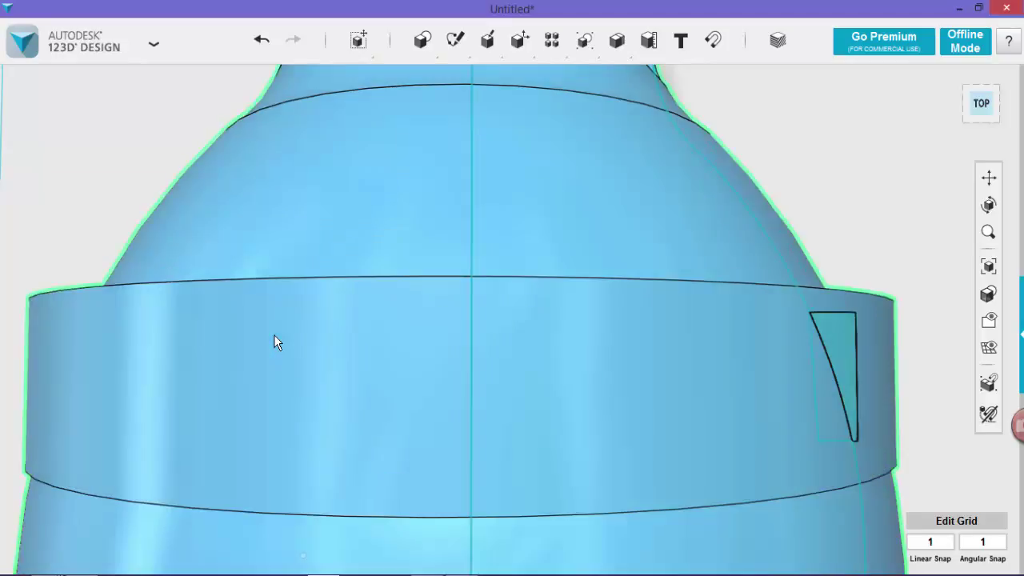
# Fillet the upper outer edge of the raised band with a radius of 5.
pyautogui.click(879, 245)
pyautogui.moveTo(889, 229)
pyautogui.mouseDown(button='right')
pyautogui.moveTo(891, 267)
pyautogui.moveTo(868, 224)
pyautogui.moveTo(890, 267)
pyautogui.moveTo(882, 251)
pyautogui.moveTo(827, 248)
pyautogui.moveTo(888, 248)
pyautogui.moveTo(912, 258)
pyautogui.moveTo(907, 272)
pyautogui.mouseUp(button='right')
pyautogui.scroll(-3, 886, 256)
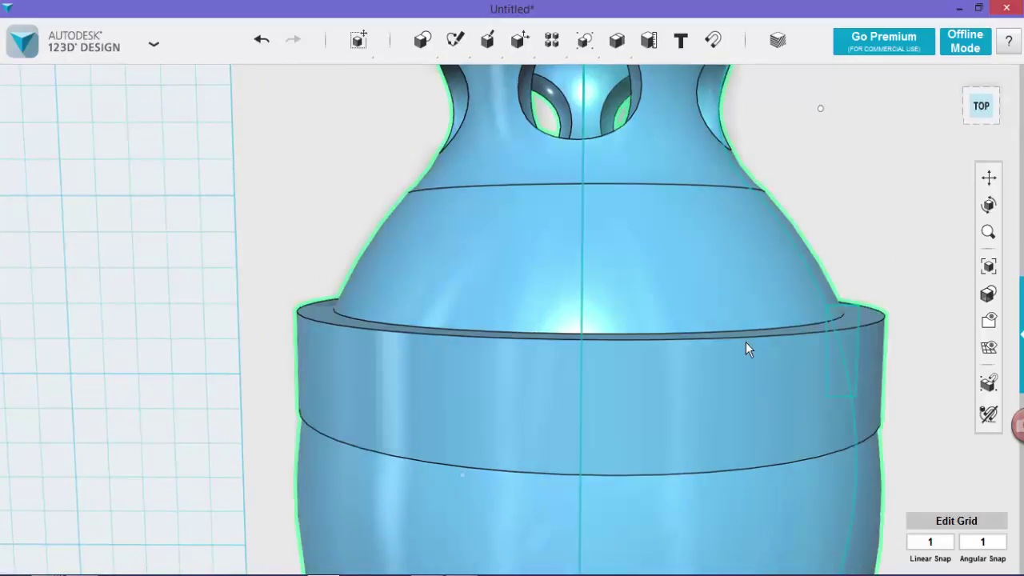
pyautogui.moveTo(519, 40)
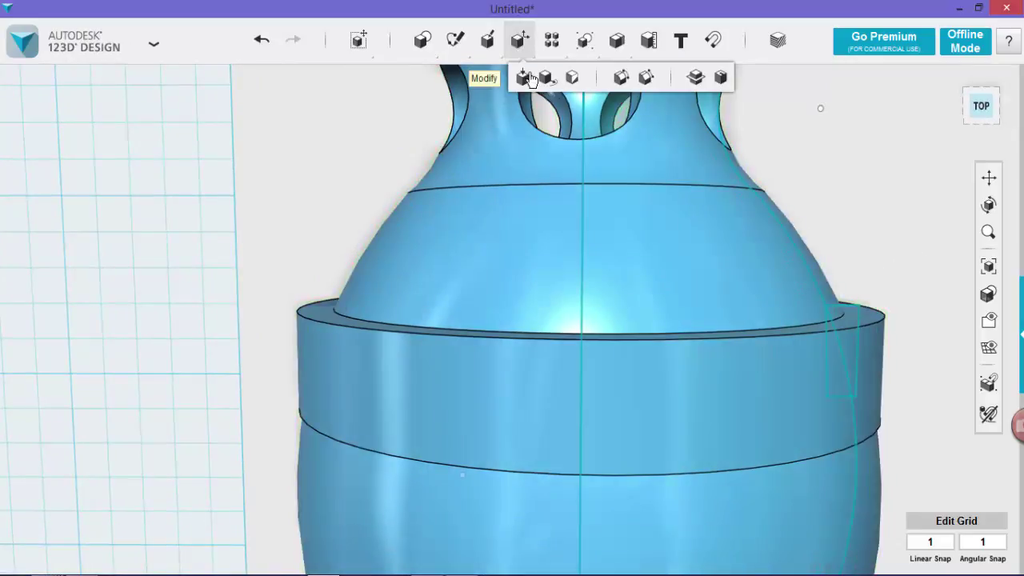
pyautogui.click(615, 75)
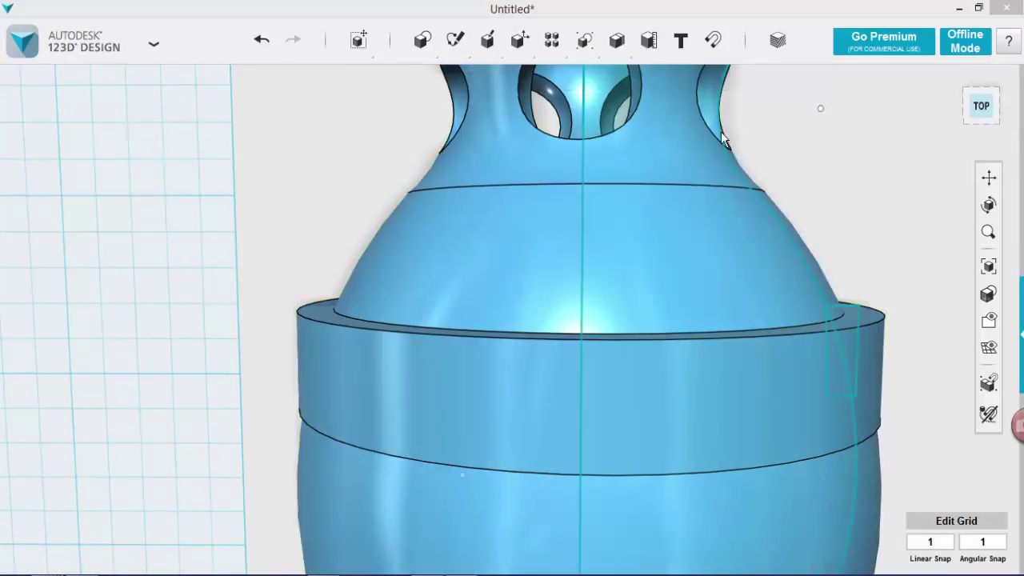
pyautogui.click(761, 333)
pyautogui.moveTo(760, 335); pyautogui.dragTo(759, 353)
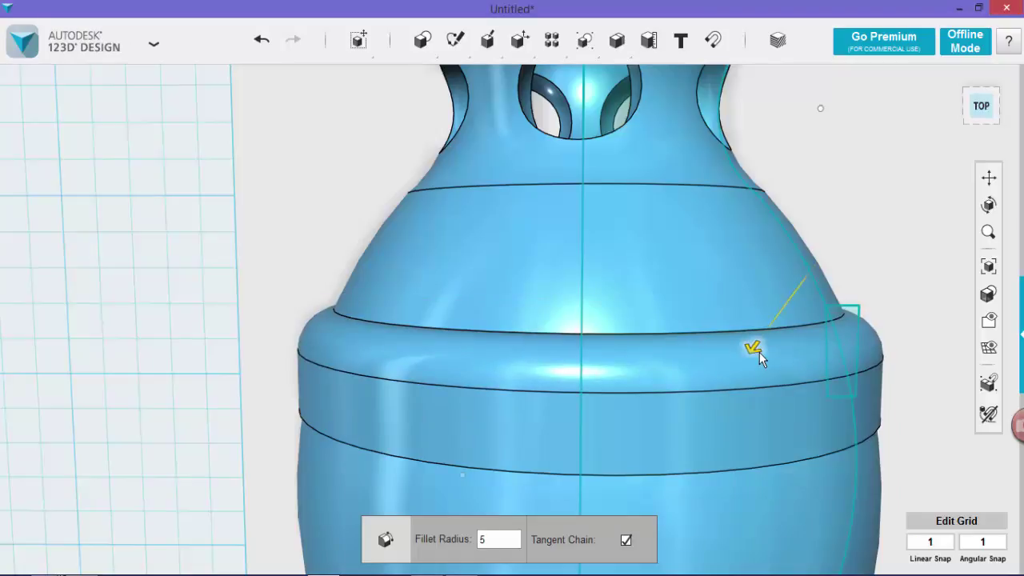
pyautogui.moveTo(880, 318); pyautogui.dragTo(892, 269, button='right')
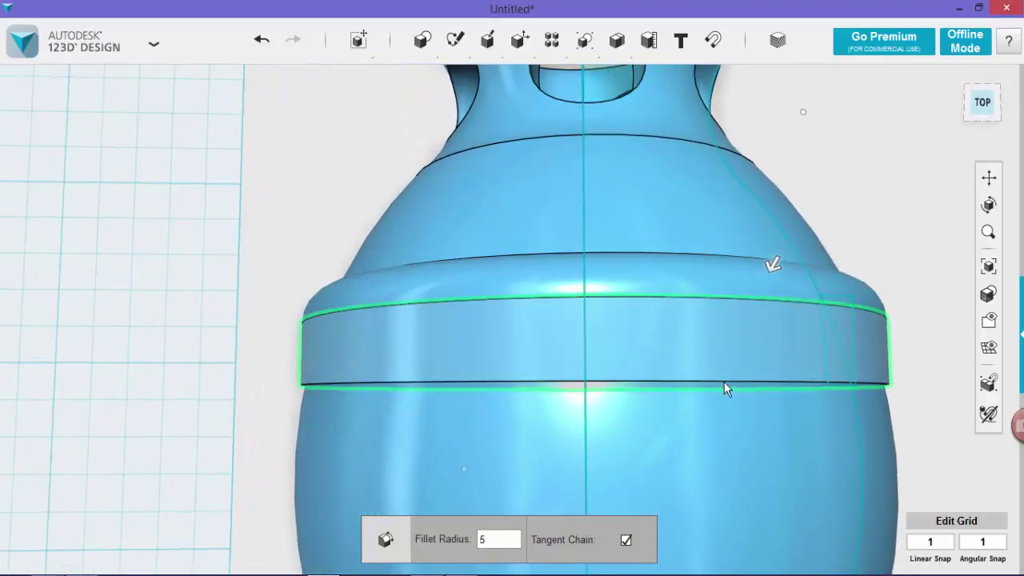
pyautogui.press('Return')
pyautogui.moveTo(521, 41)
pyautogui.moveTo(487, 40)
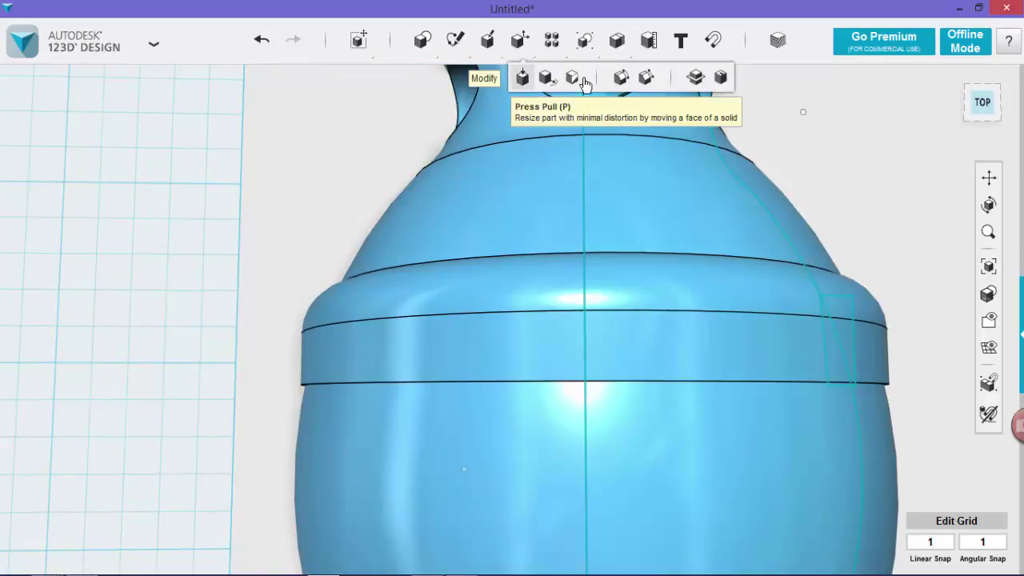
# Fillet the lower outer edge of the blue vase's raised band with a radius of about 2.5.
pyautogui.click(620, 85)
pyautogui.click(692, 380)
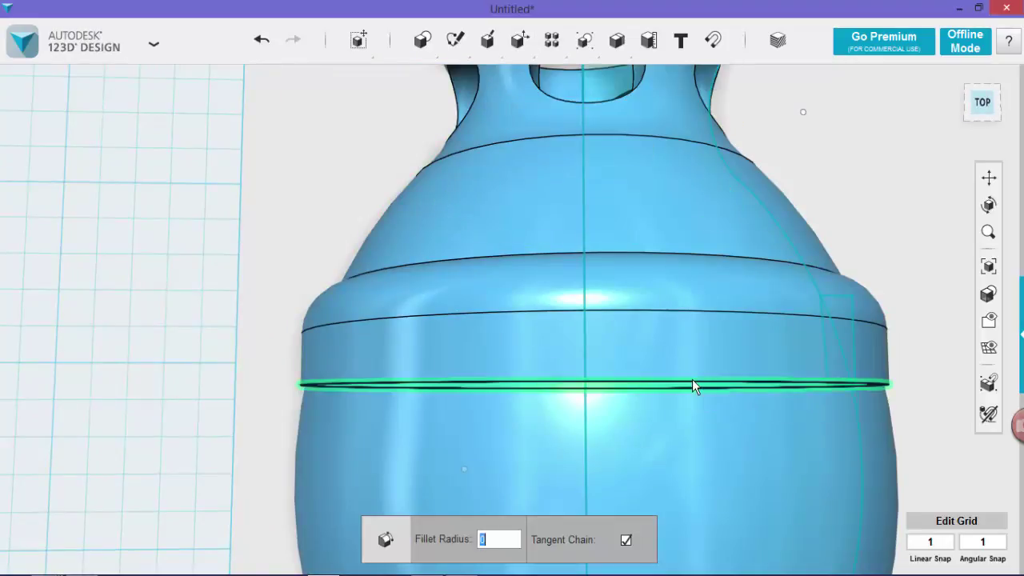
pyautogui.moveTo(694, 382); pyautogui.dragTo(690, 373)
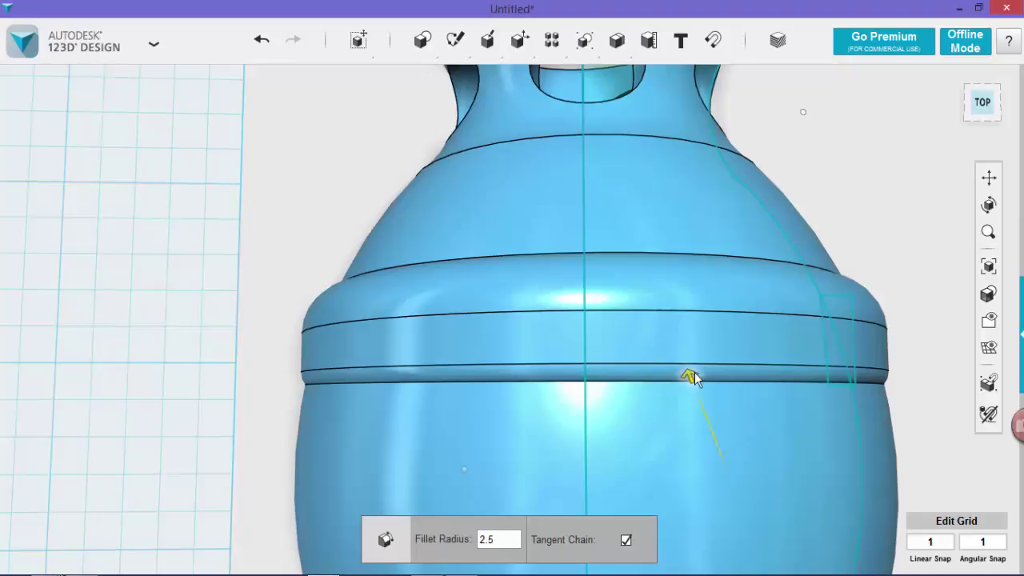
pyautogui.click(915, 329)
# Display the models as outlines only, without their materials.
pyautogui.moveTo(919, 294); pyautogui.dragTo(906, 300, button='right')
pyautogui.moveTo(915, 258); pyautogui.dragTo(887, 265, button='right')
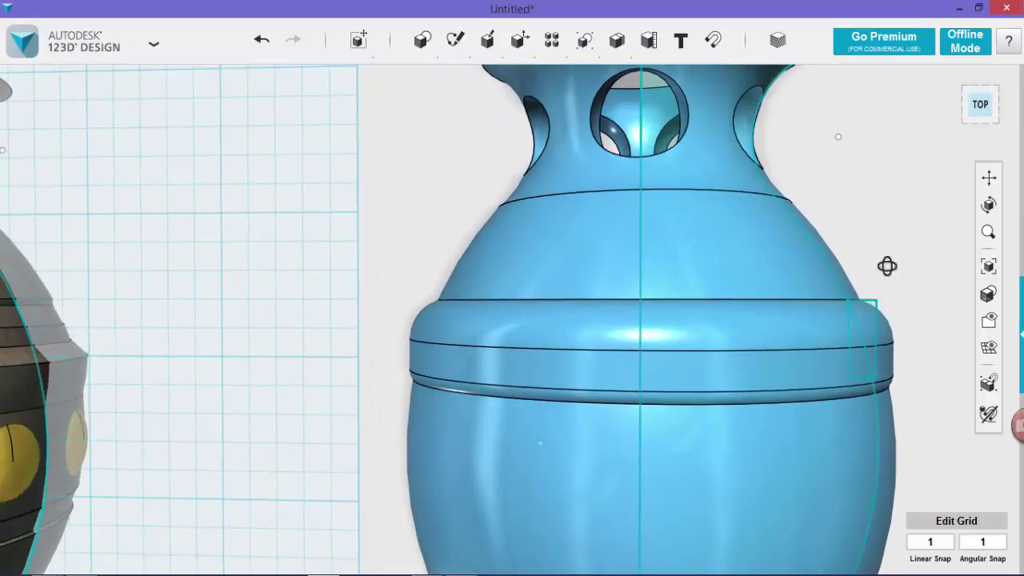
pyautogui.scroll(-1, 868, 278)
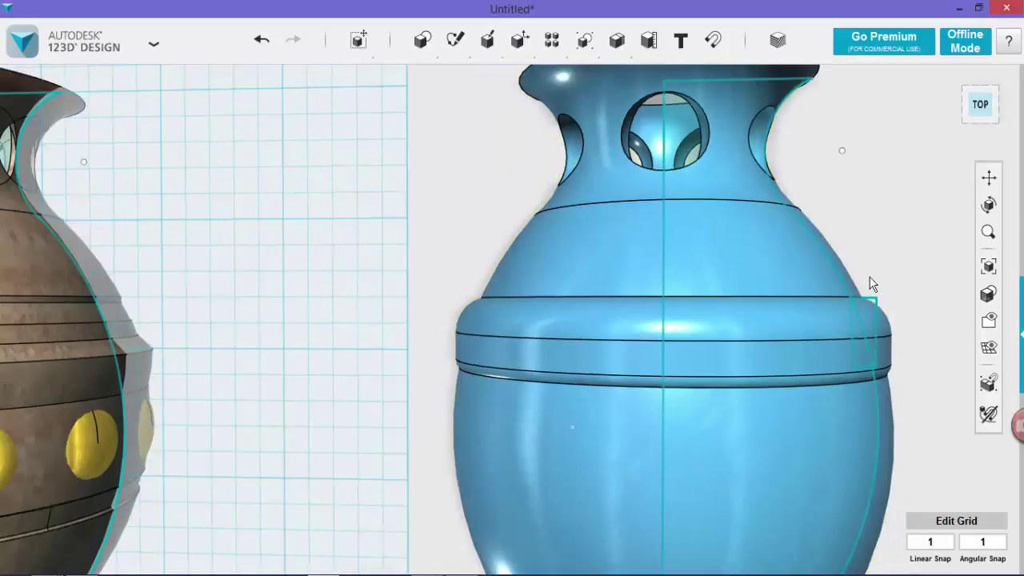
pyautogui.scroll(-1, 818, 277)
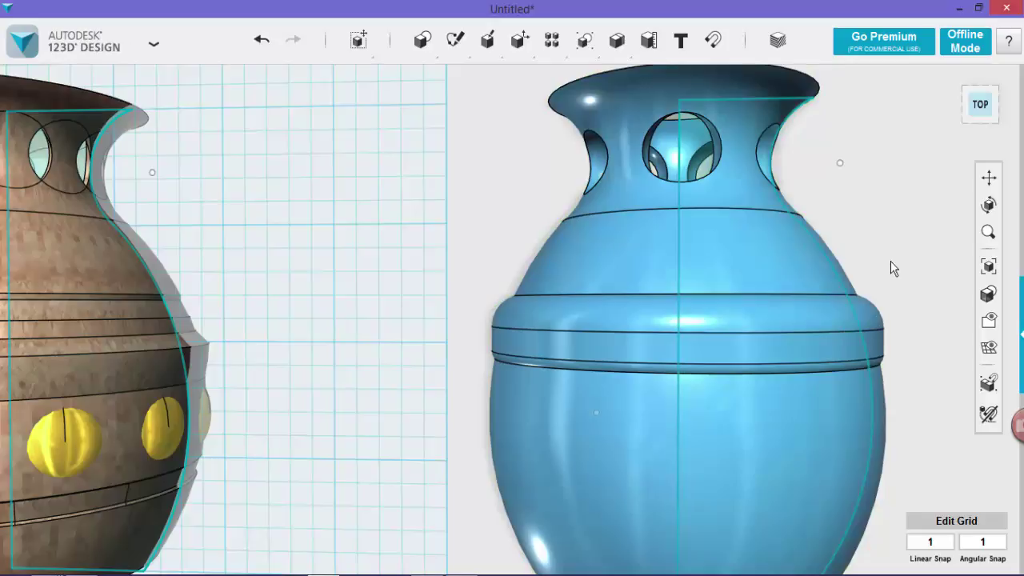
pyautogui.scroll(1, 890, 260)
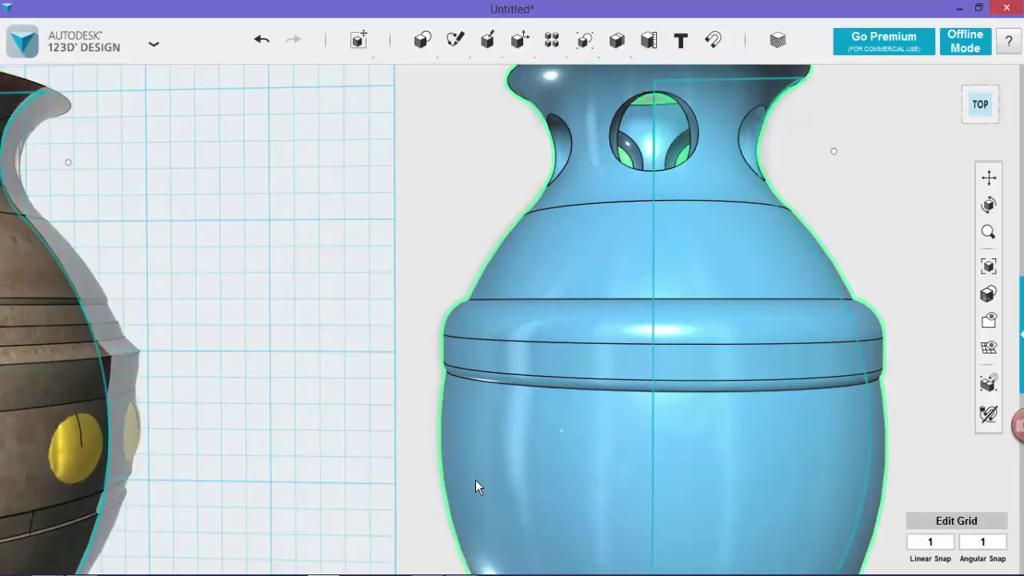
pyautogui.scroll(-2, 476, 481)
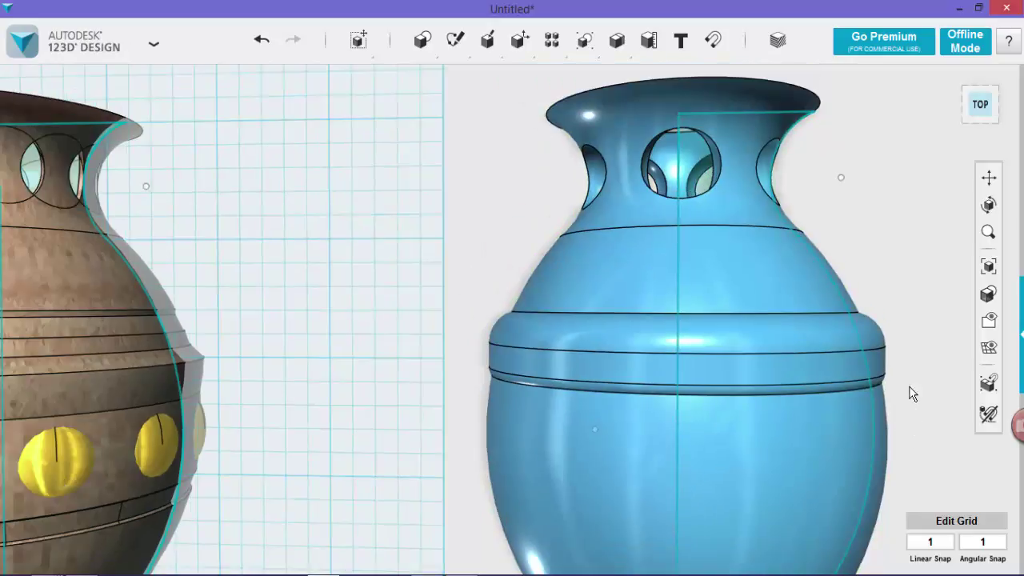
pyautogui.moveTo(983, 320)
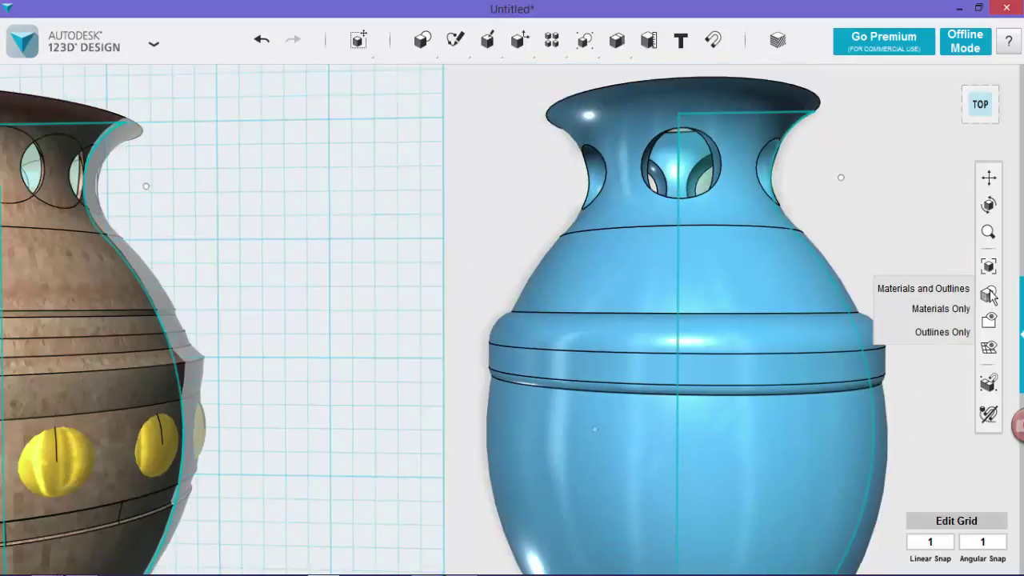
pyautogui.click(940, 332)
# Sketch a closed four-sided polyline with slanted ends across the blue vase's outer curve, just below the raised band.
pyautogui.scroll(4, 915, 447)
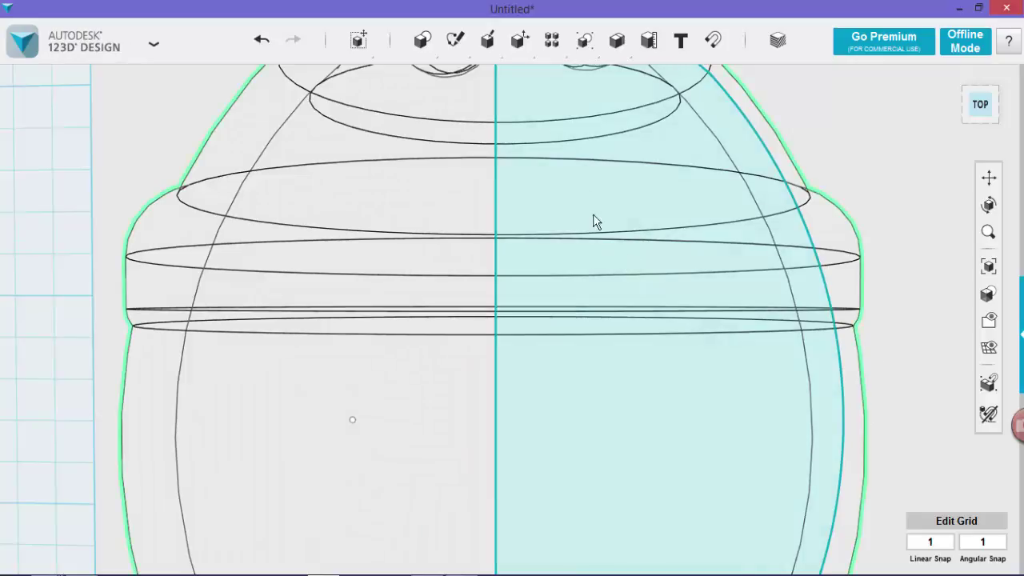
pyautogui.moveTo(455, 40)
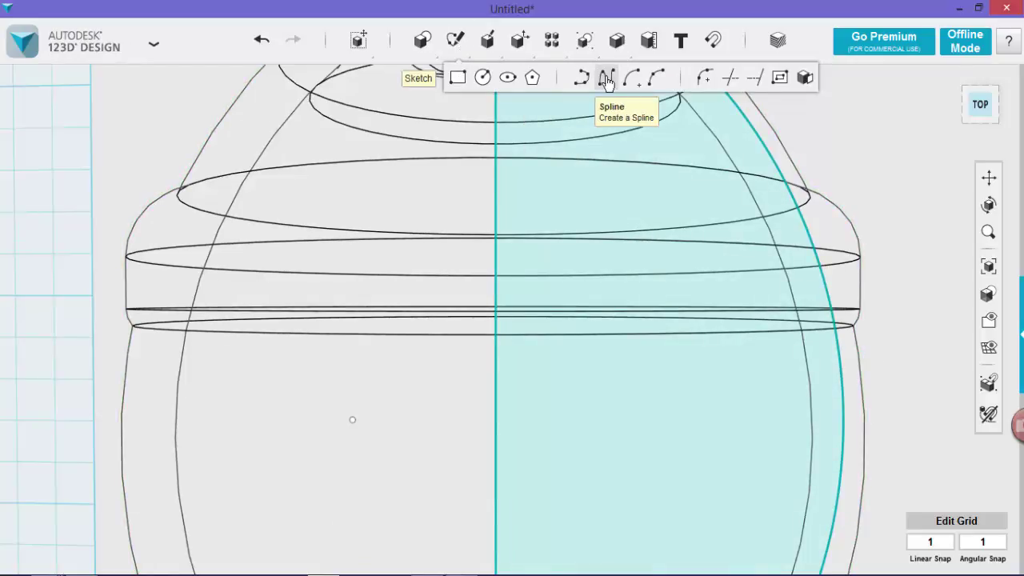
pyautogui.click(581, 77)
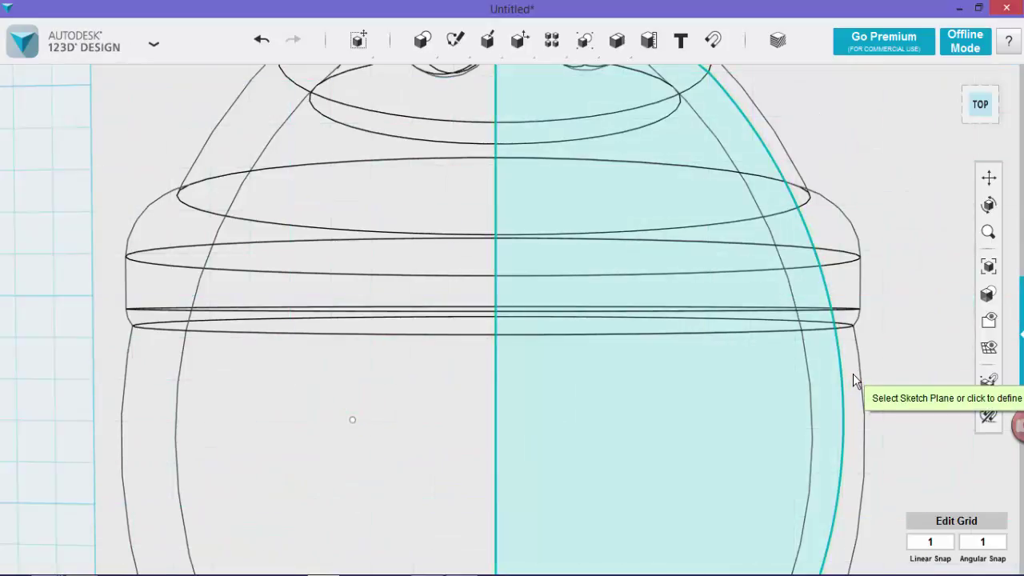
pyautogui.click(878, 372)
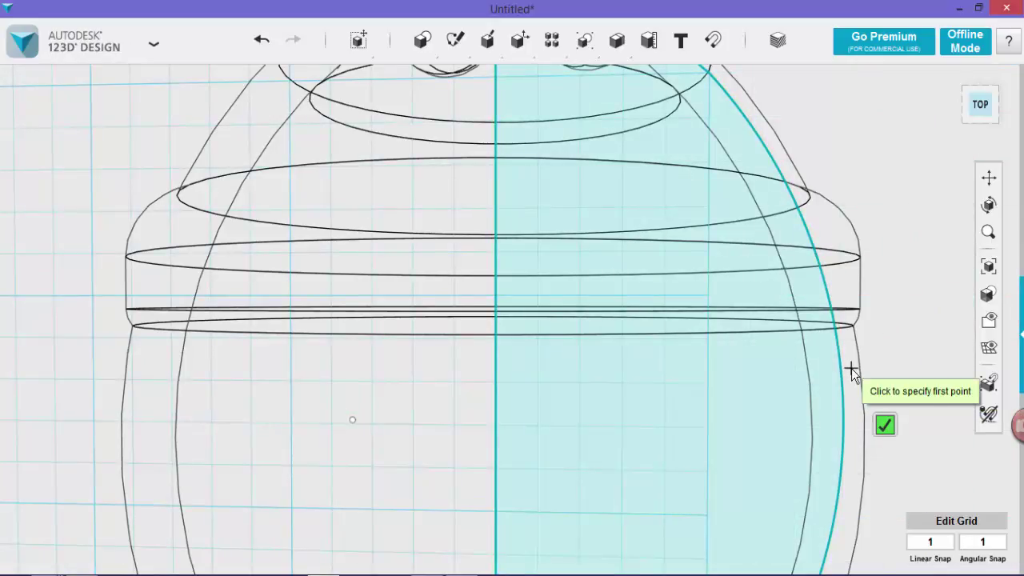
pyautogui.click(851, 369)
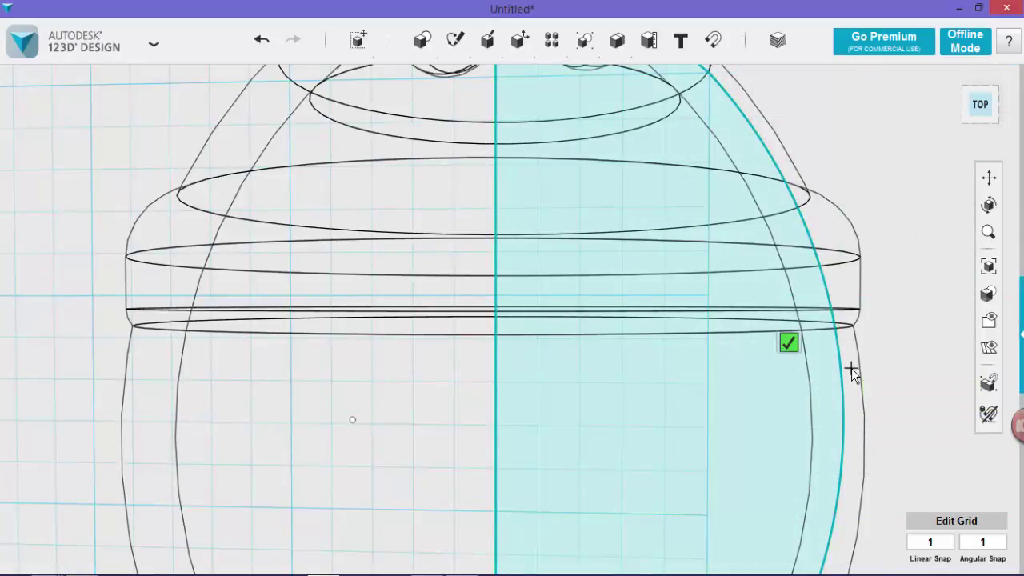
pyautogui.click(825, 445)
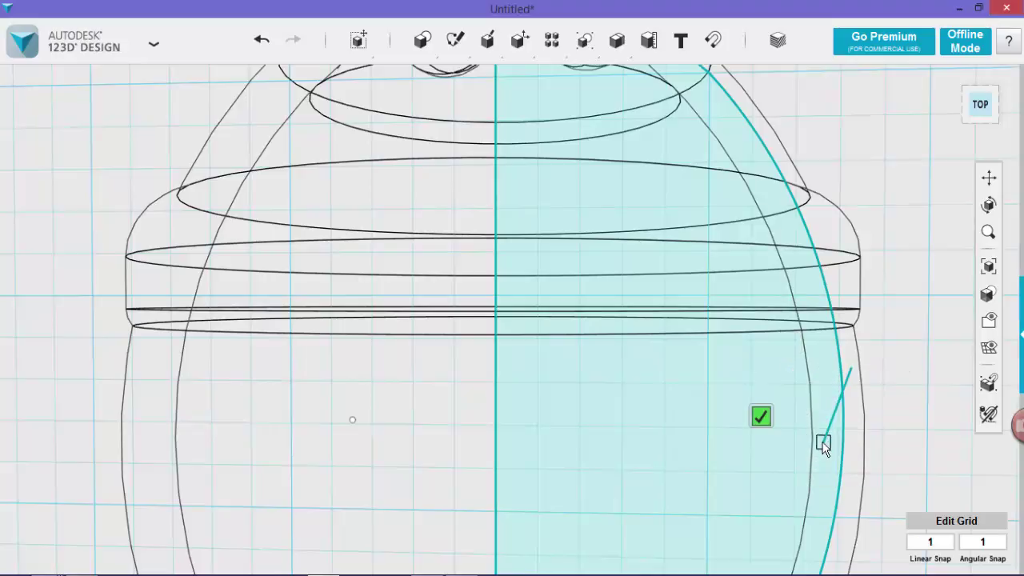
pyautogui.click(823, 521)
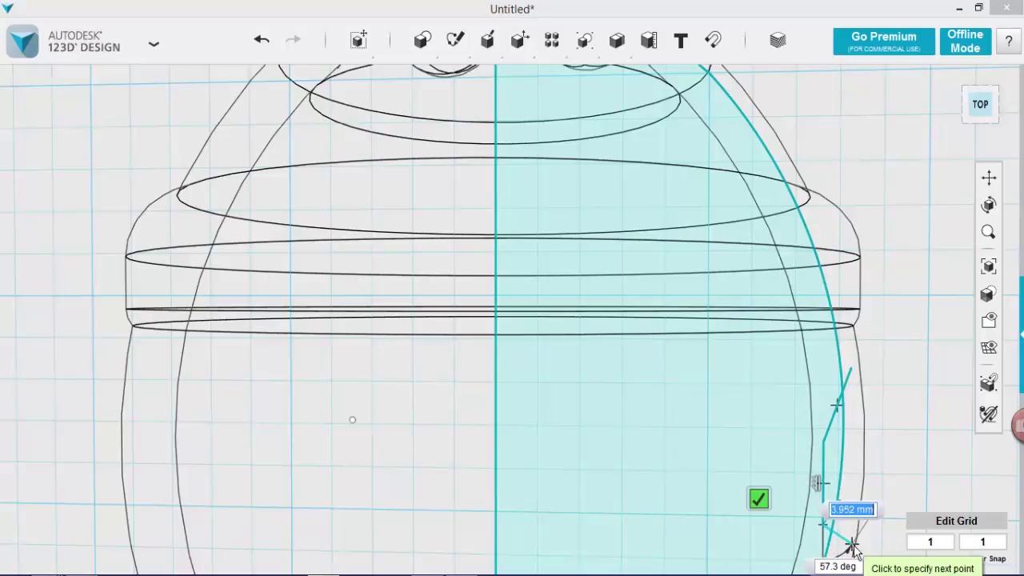
pyautogui.click(852, 547)
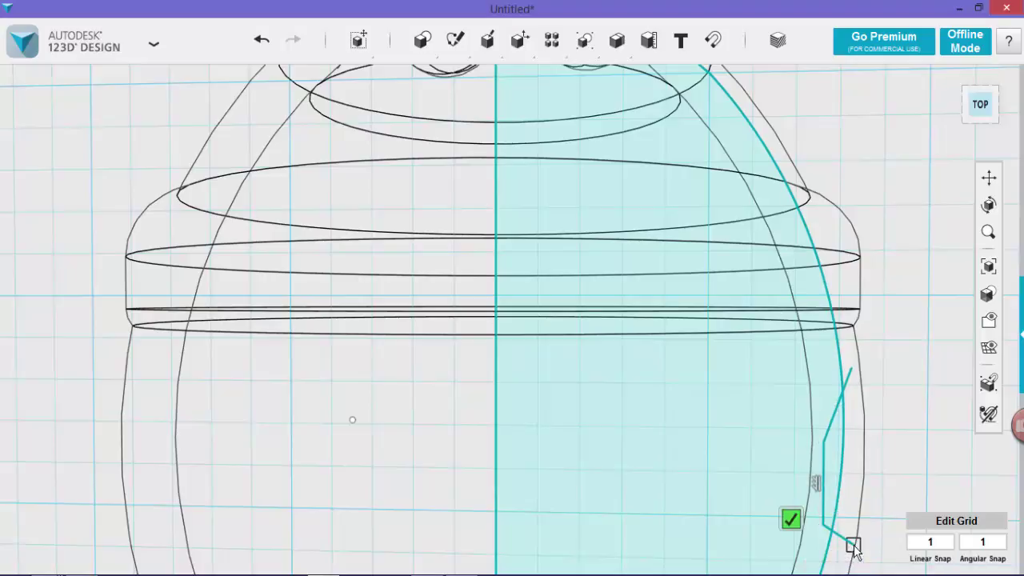
pyautogui.click(850, 372)
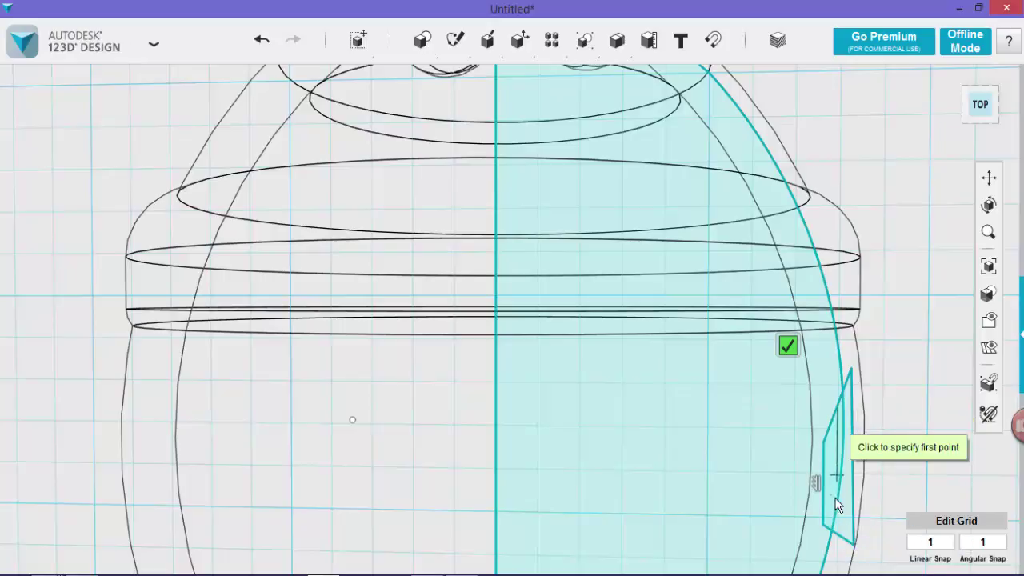
pyautogui.click(787, 346)
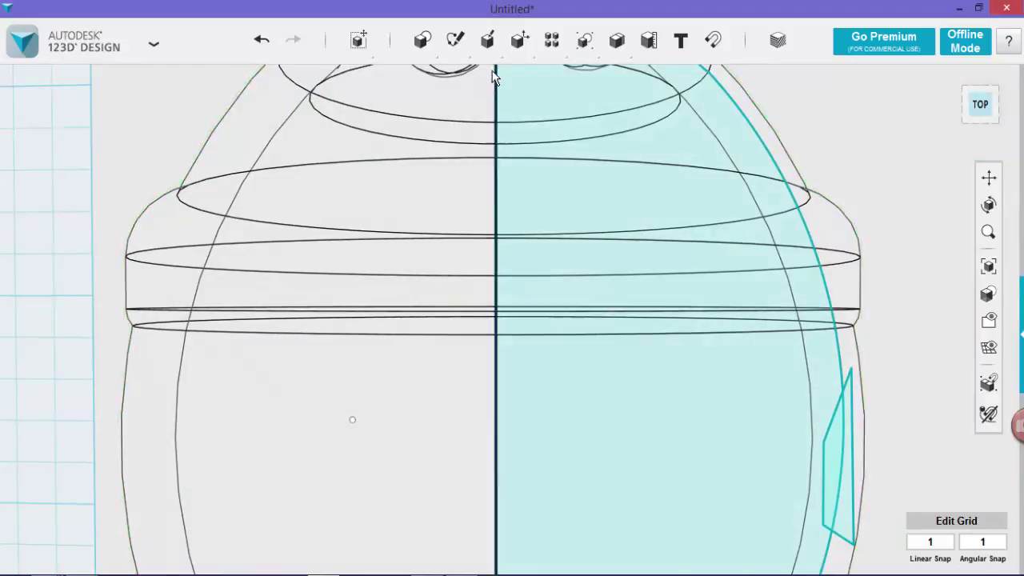
# Revolve the four-sided profile by 360 degrees about the vase's body to cut a groove below the raised band.
pyautogui.moveTo(488, 47)
pyautogui.click(539, 77)
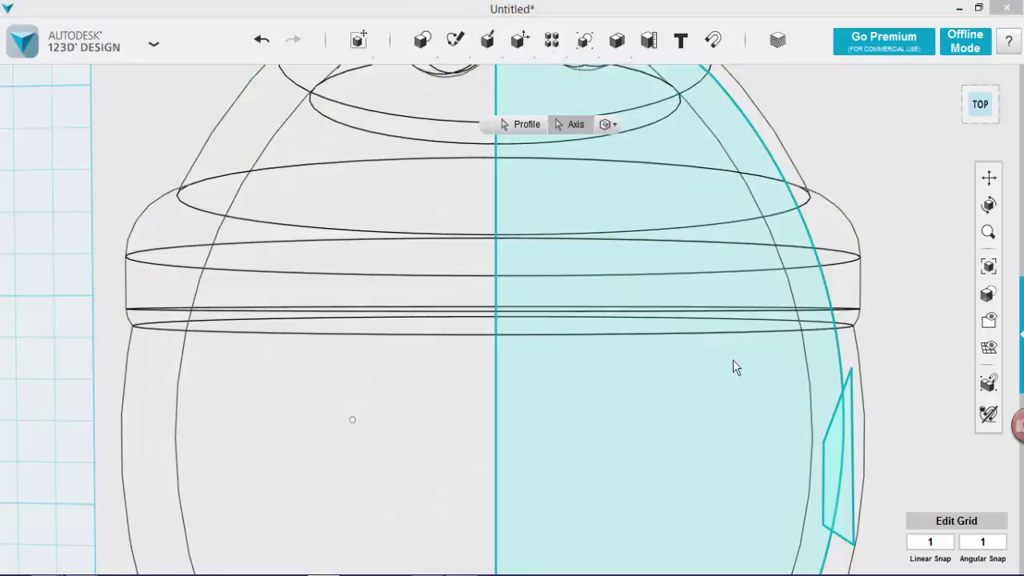
pyautogui.click(834, 459)
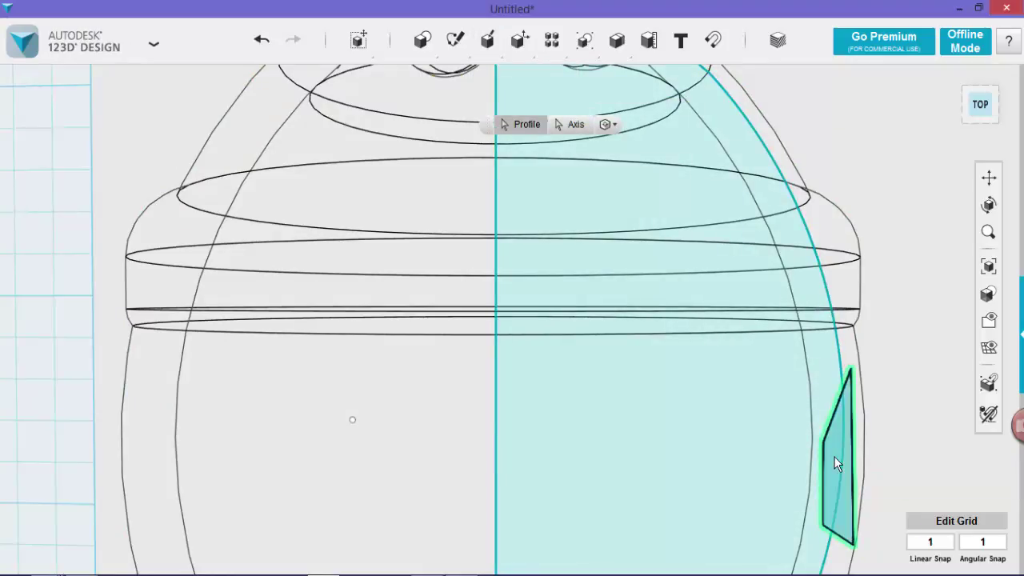
pyautogui.click(575, 125)
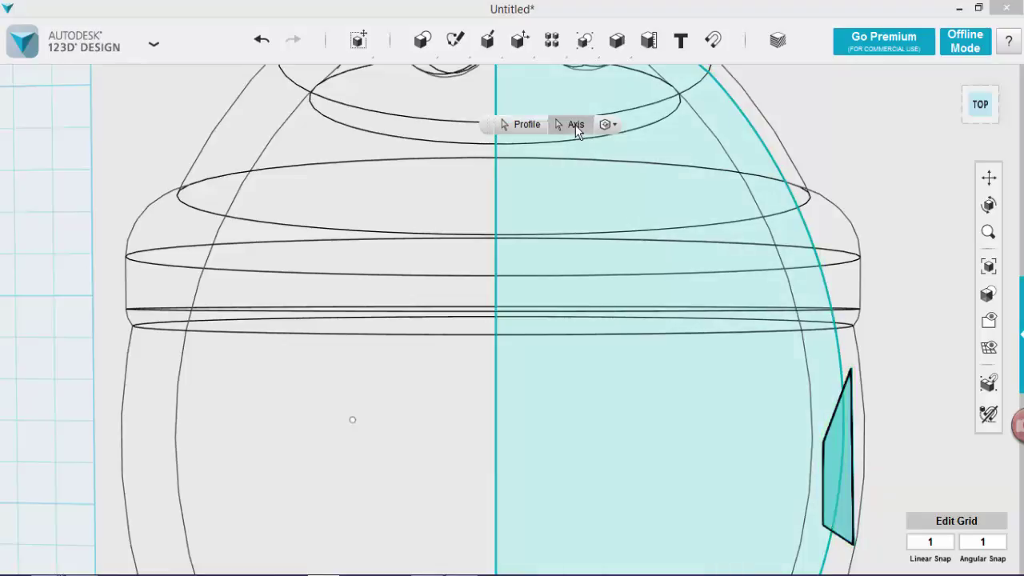
pyautogui.click(298, 416)
pyautogui.write('360')
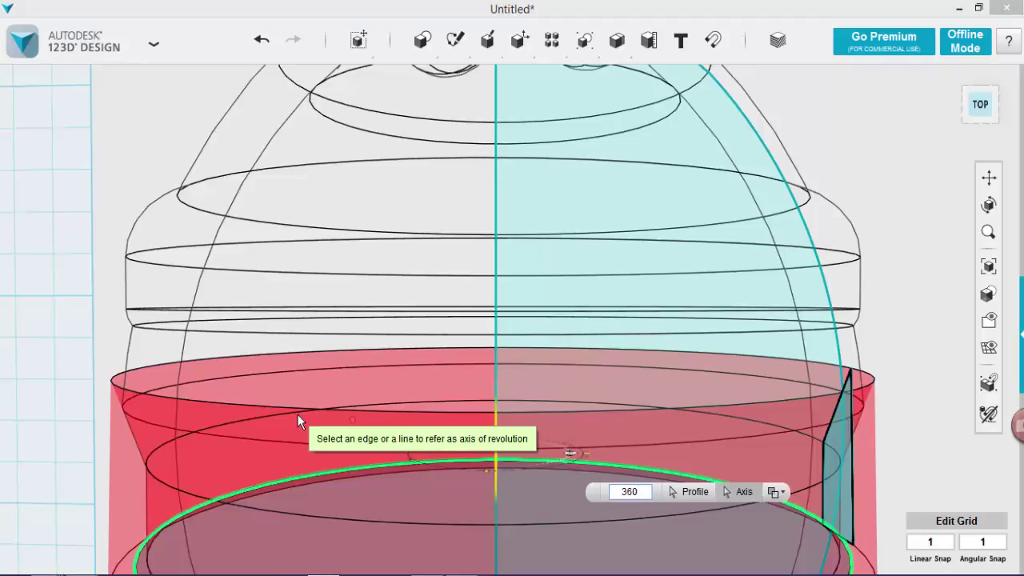
pyautogui.press('Return')
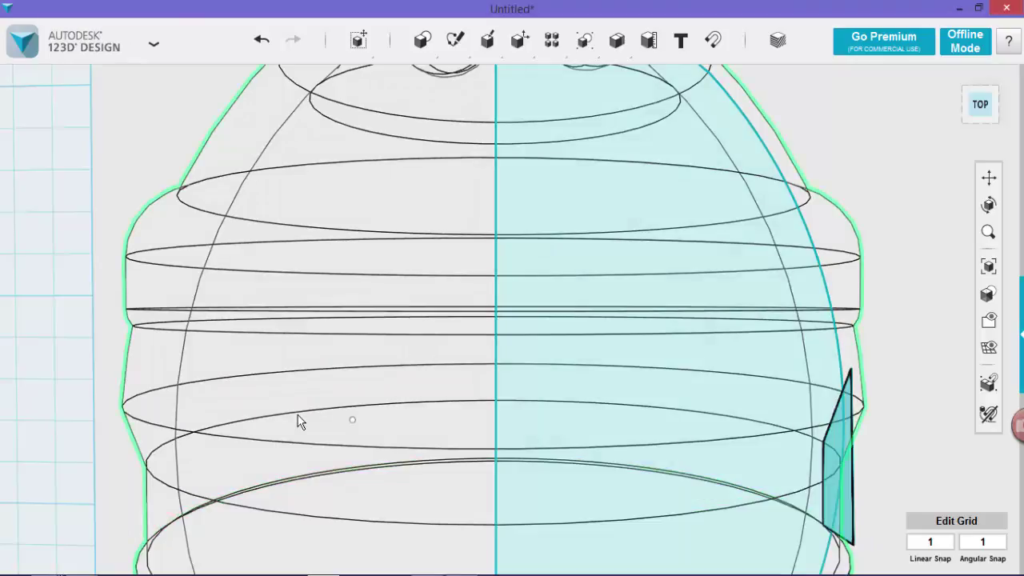
# Restore the display of the models with both materials and outlines.
pyautogui.moveTo(988, 320)
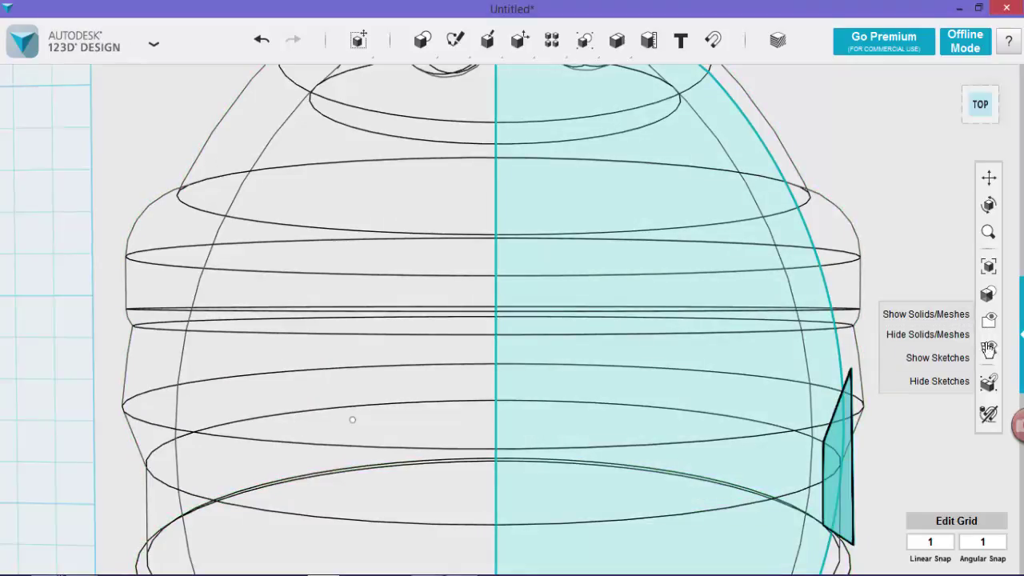
pyautogui.moveTo(988, 293)
pyautogui.click(935, 287)
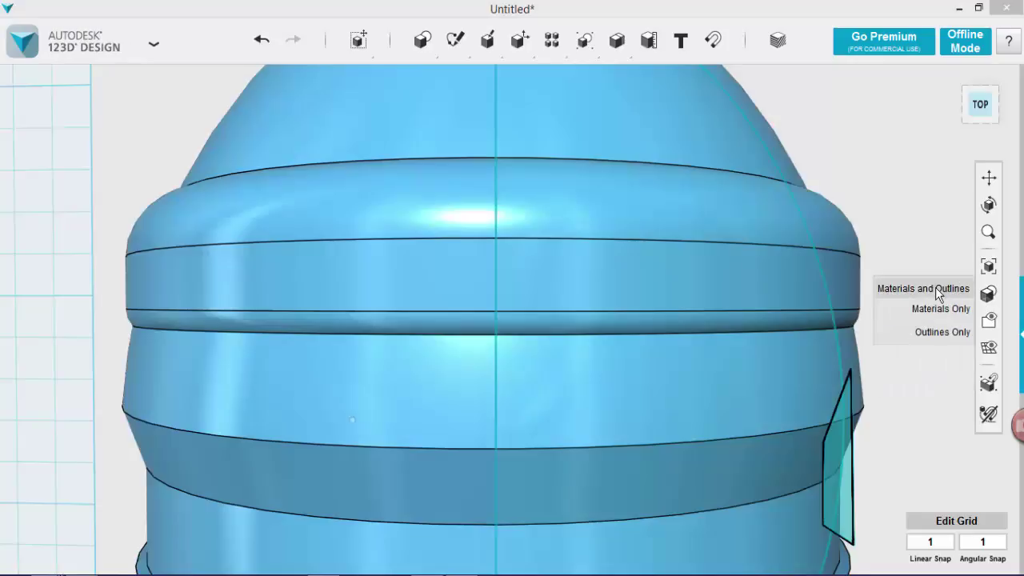
# Fillet the outer edge at the lower side of the new groove around the blue vase's body.
pyautogui.scroll(-5, 909, 397)
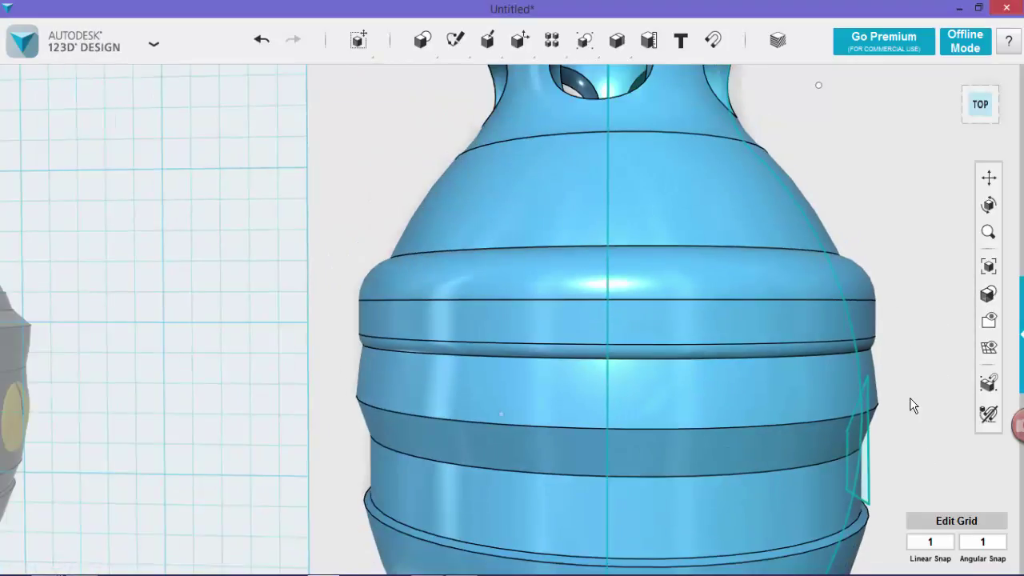
pyautogui.moveTo(889, 406); pyautogui.dragTo(889, 412, button='right')
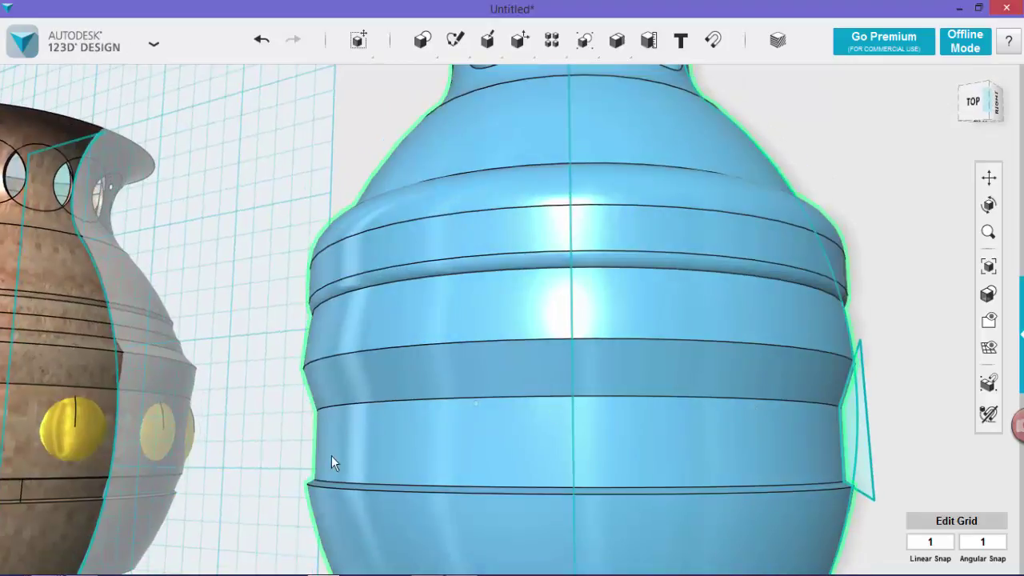
pyautogui.moveTo(783, 450); pyautogui.dragTo(781, 461, button='right')
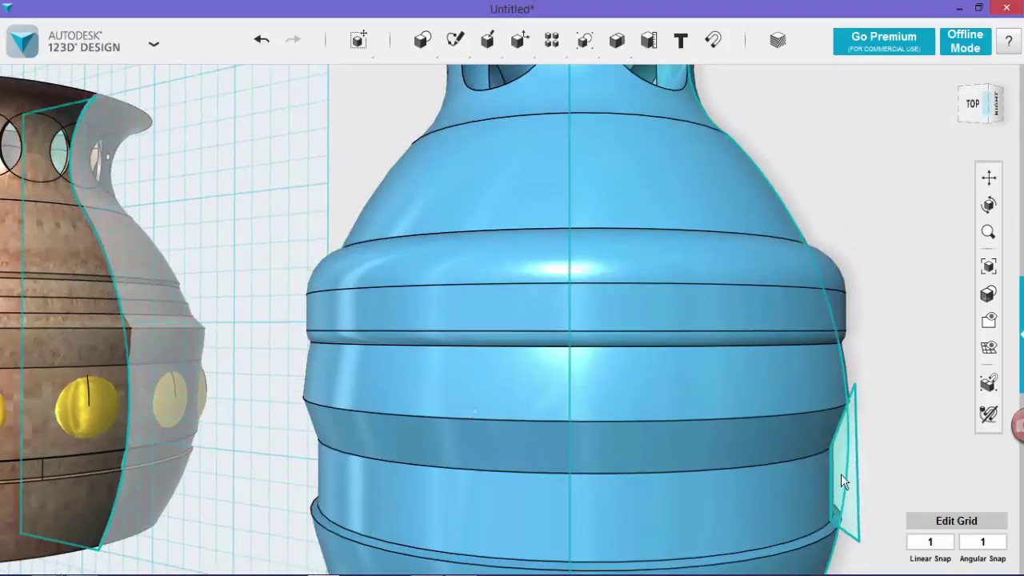
pyautogui.scroll(-1, 894, 459)
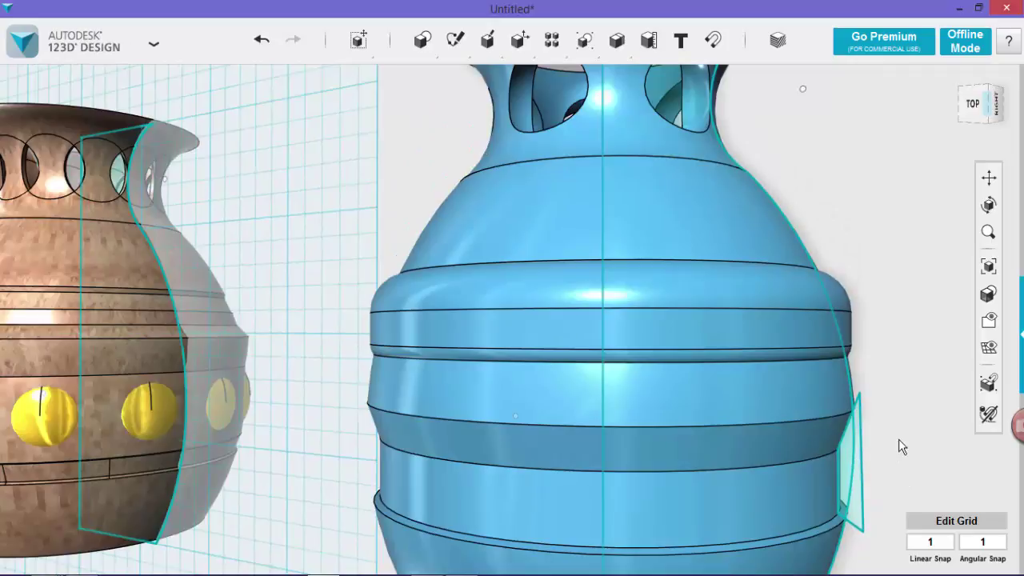
pyautogui.scroll(-1, 902, 442)
pyautogui.moveTo(480, 46)
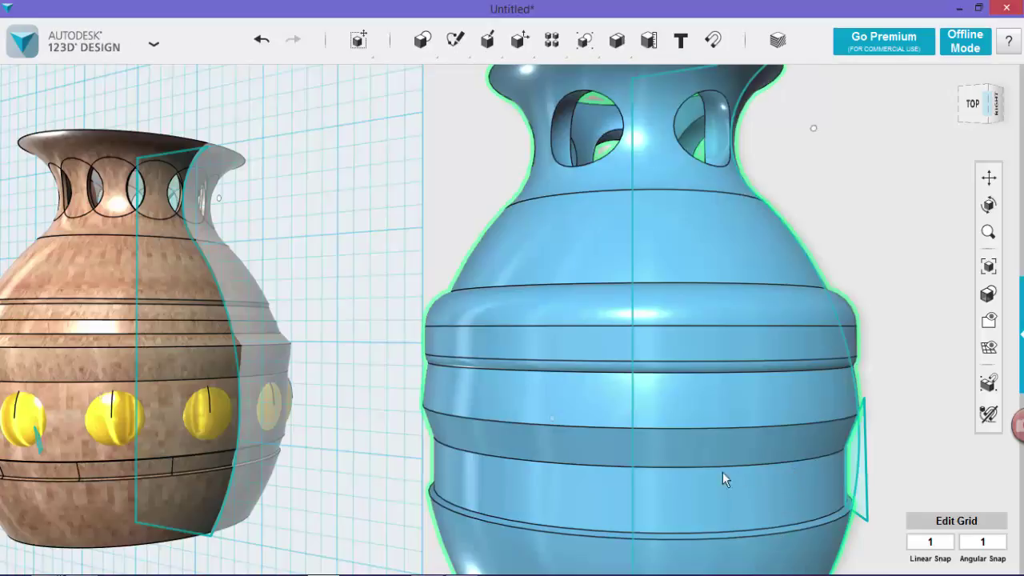
pyautogui.moveTo(519, 39)
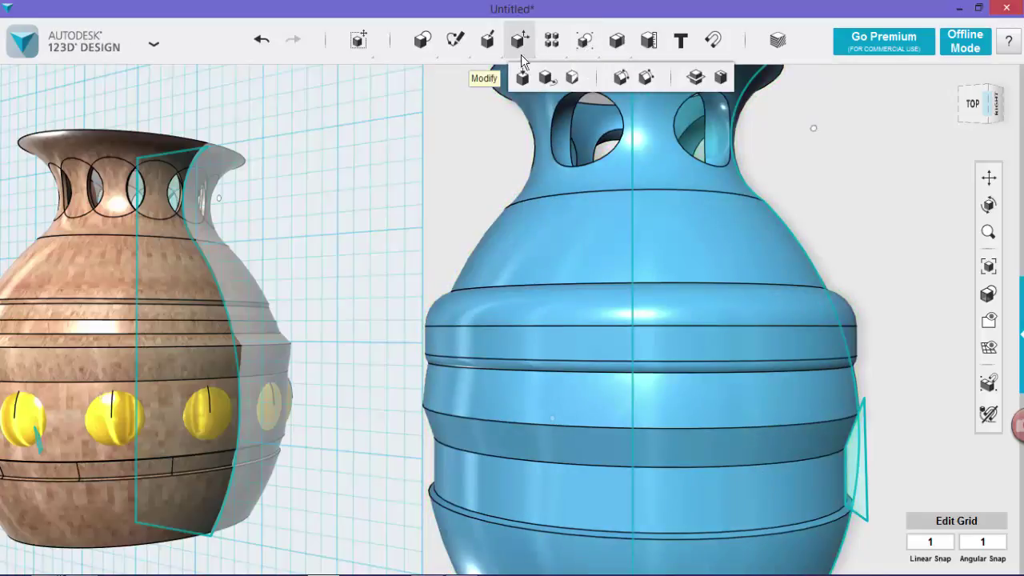
pyautogui.click(618, 77)
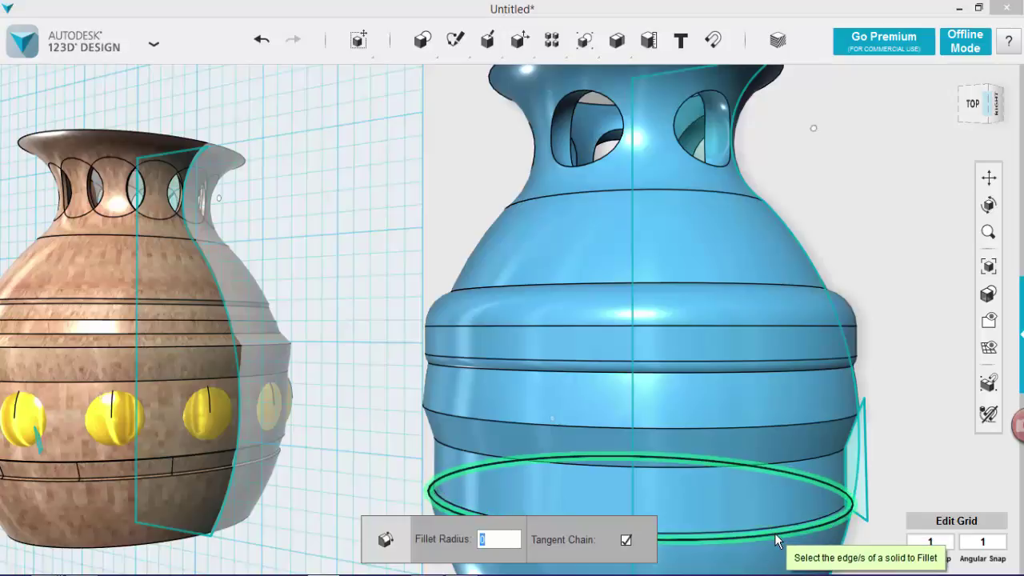
pyautogui.click(774, 532)
pyautogui.moveTo(772, 535); pyautogui.dragTo(773, 541)
pyautogui.click(899, 444)
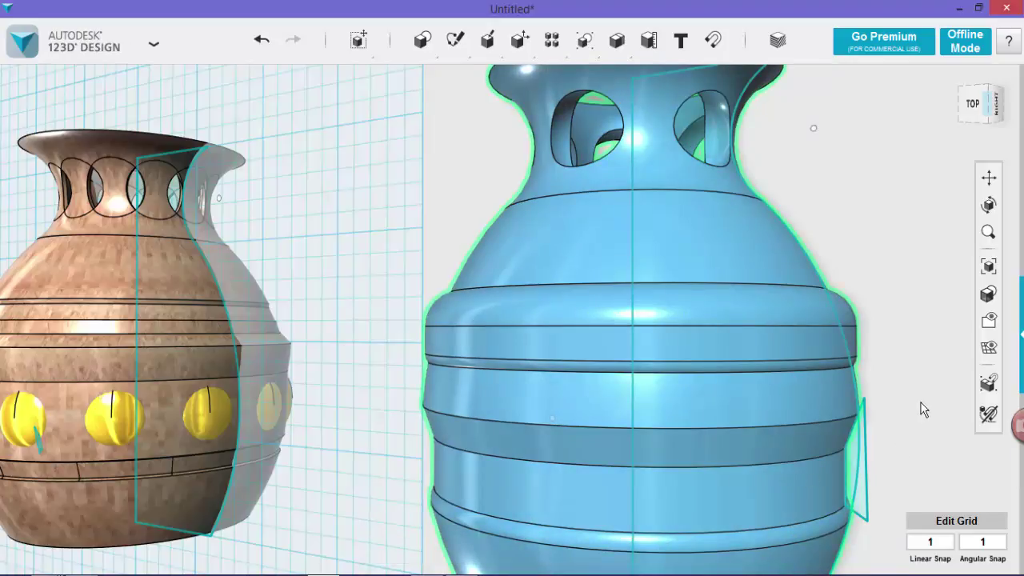
pyautogui.scroll(-1, 900, 389)
pyautogui.scroll(-1, 899, 389)
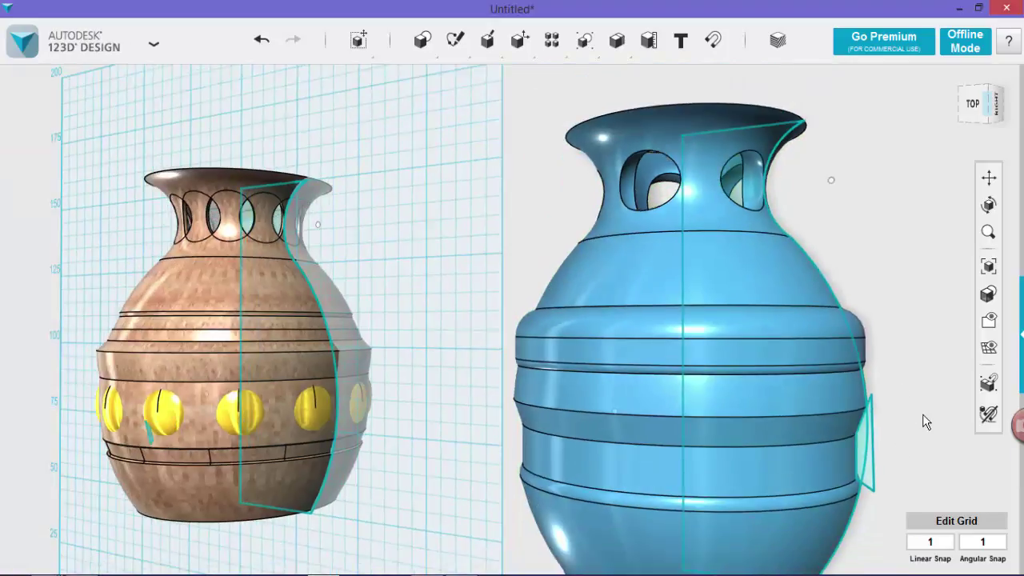
pyautogui.moveTo(925, 422); pyautogui.dragTo(829, 407, button='right')
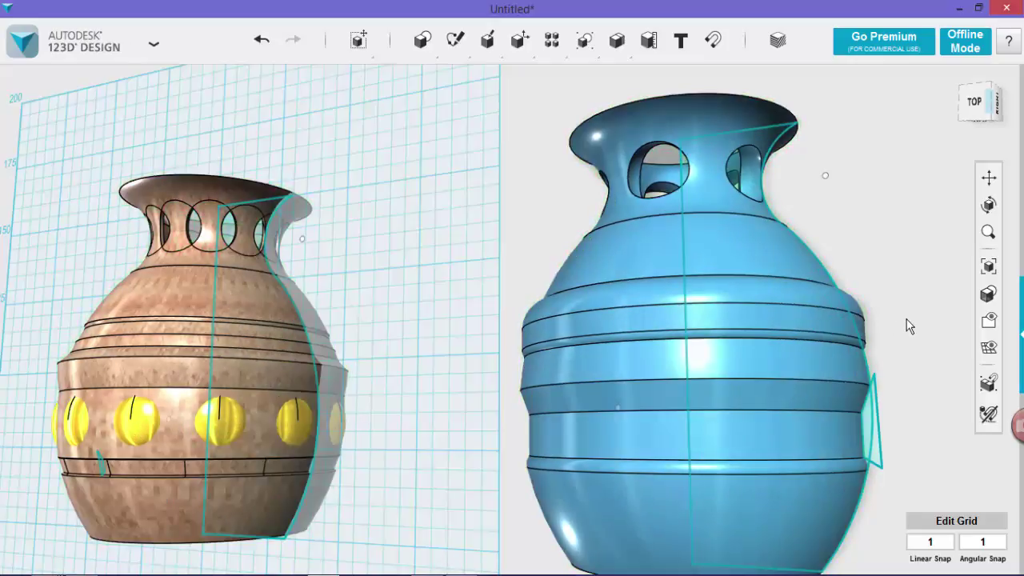
# Display the models as outlines only.
pyautogui.moveTo(990, 322)
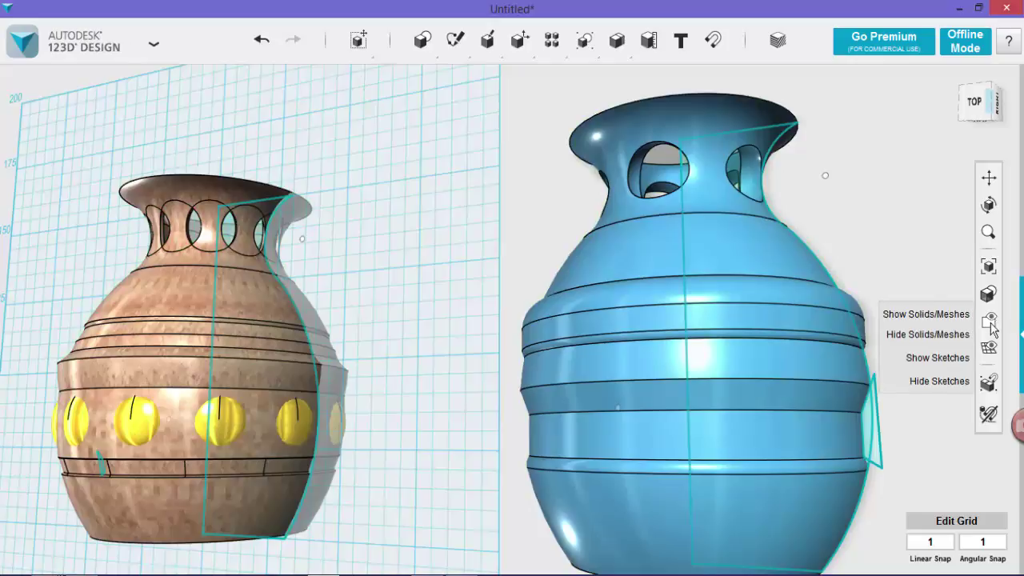
pyautogui.moveTo(989, 294)
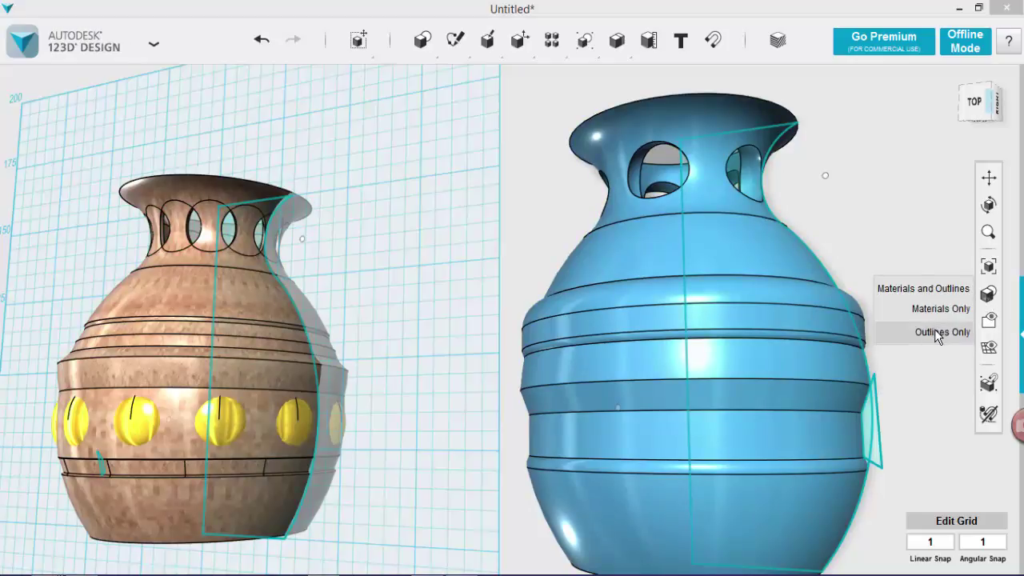
pyautogui.click(936, 333)
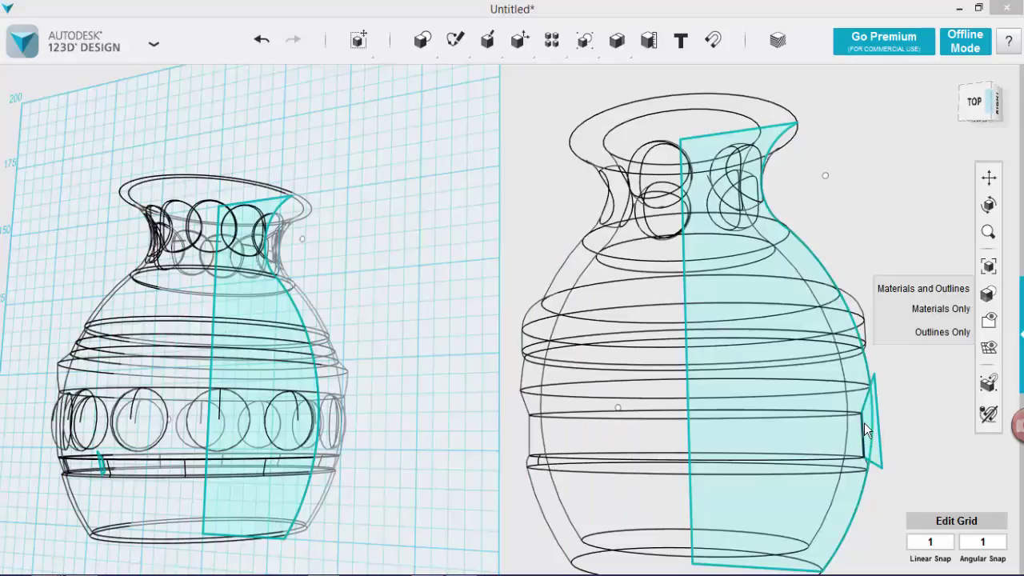
# Move the four-sided profile up to the outer curve of the blue vase's shoulder and rotate it by -21 degrees.
pyautogui.scroll(3, 864, 422)
pyautogui.click(856, 478)
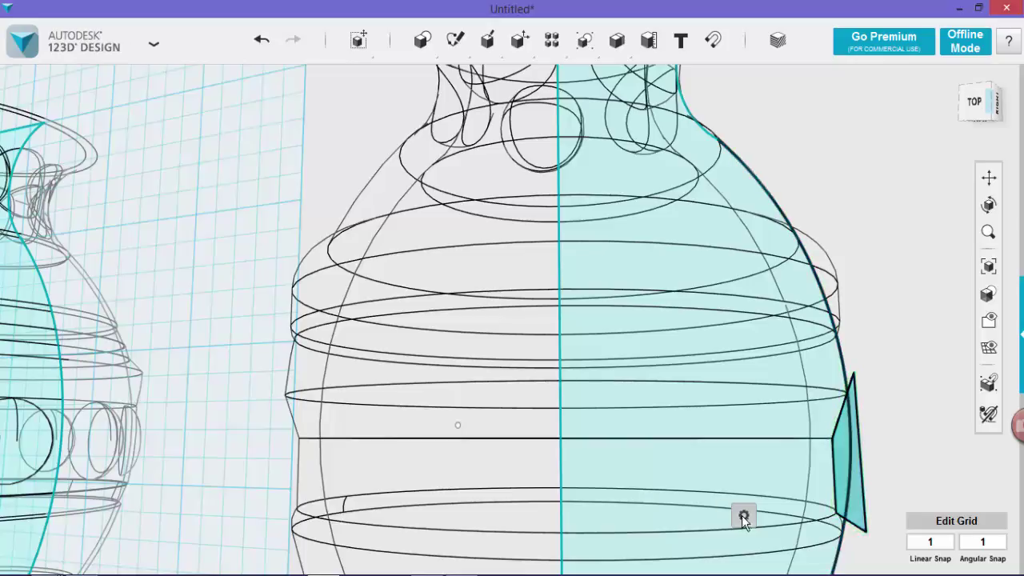
pyautogui.click(772, 516)
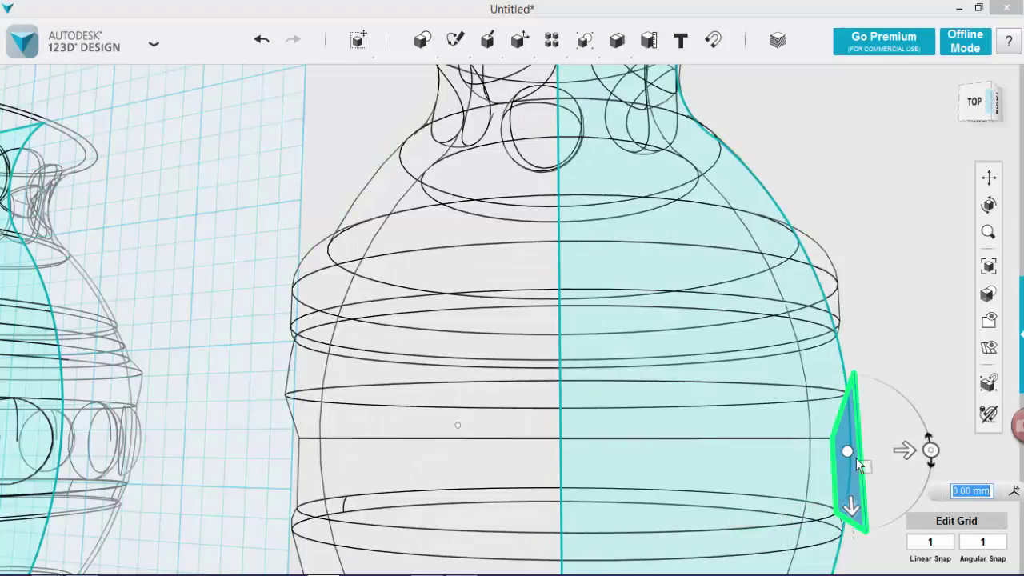
pyautogui.moveTo(850, 503); pyautogui.dragTo(840, 146)
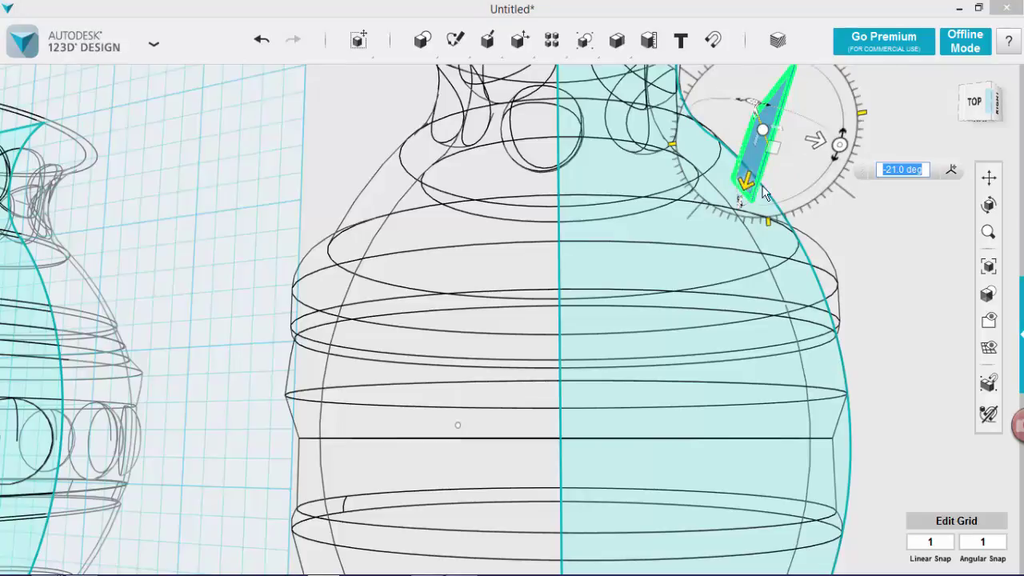
pyautogui.click(860, 250)
# Switch the model display back to both materials and outlines.
pyautogui.moveTo(985, 295)
pyautogui.moveTo(994, 332)
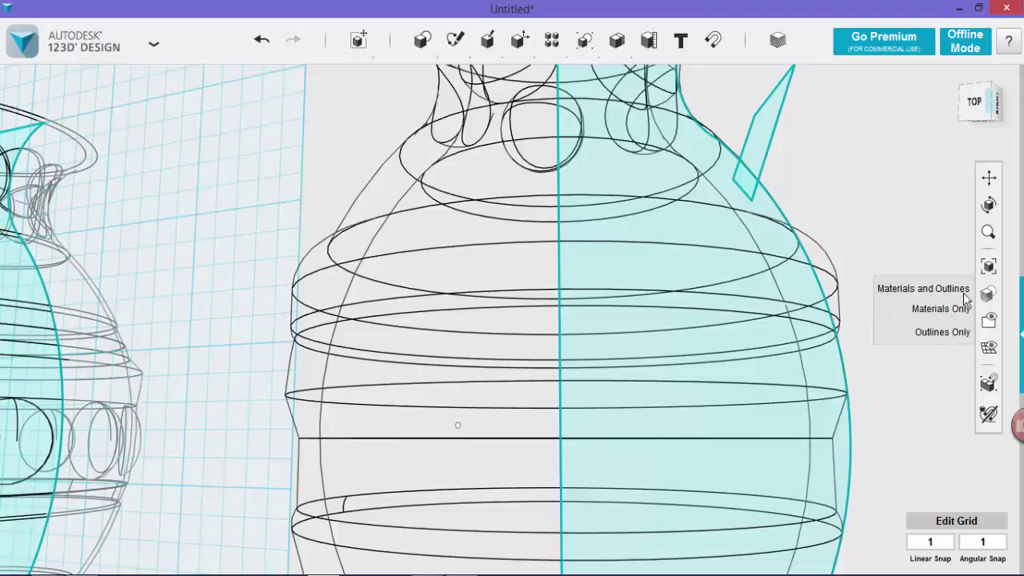
pyautogui.click(932, 288)
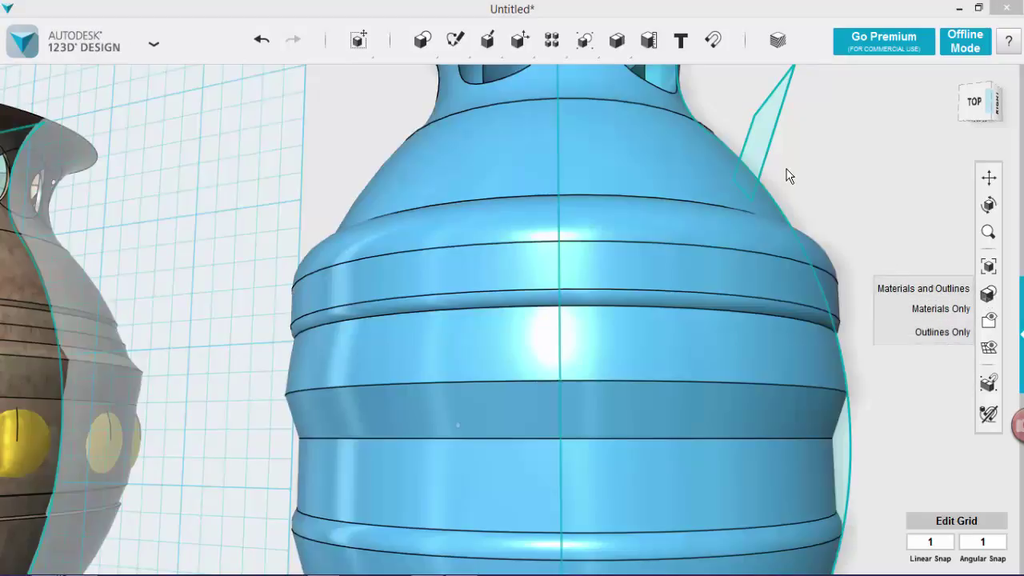
# Revolve the tilted four-sided profile fully around the blue vase's axis to cut a groove into the shoulder below the neck.
pyautogui.moveTo(519, 44)
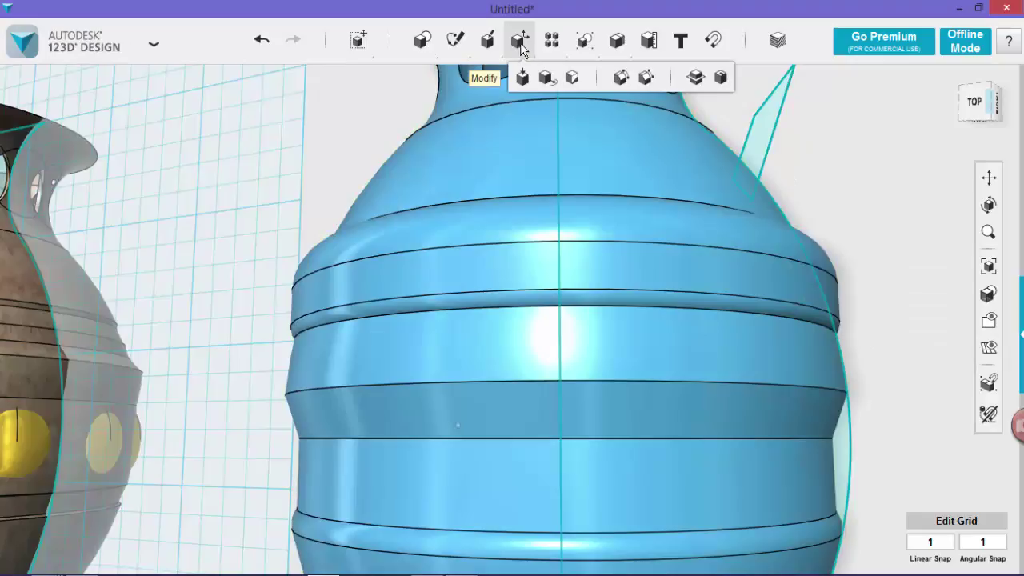
pyautogui.moveTo(487, 40)
pyautogui.click(540, 77)
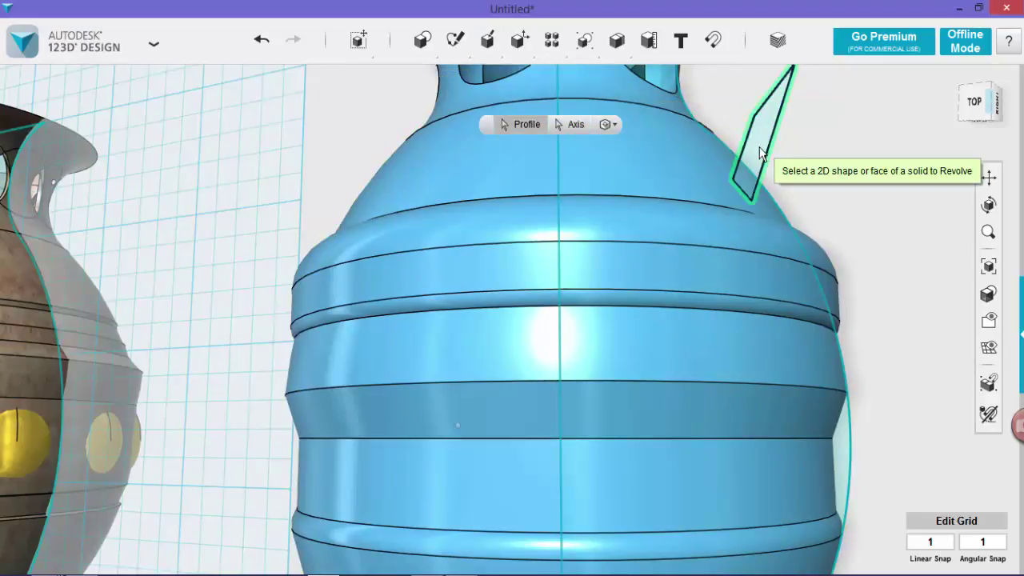
pyautogui.click(576, 125)
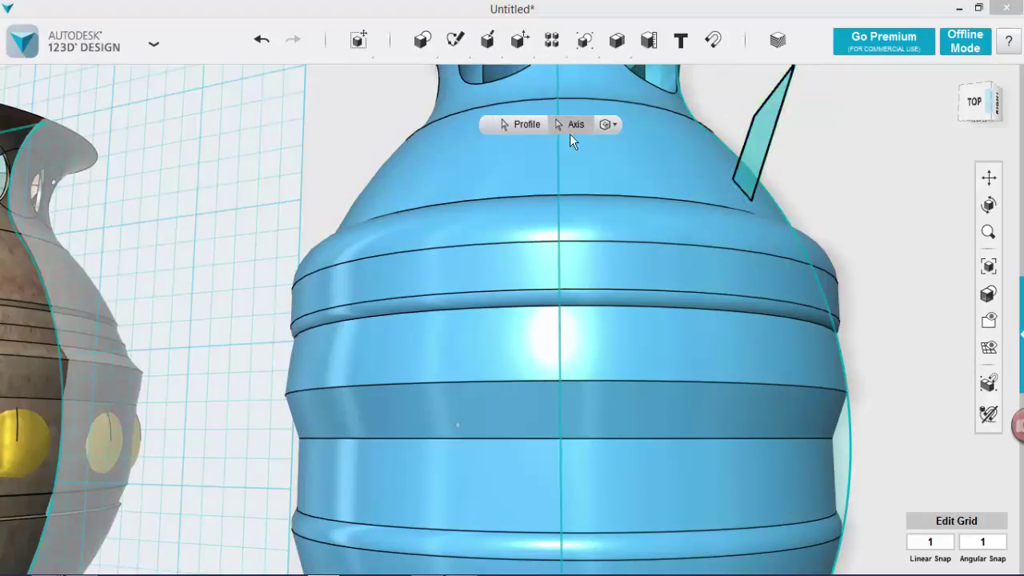
pyautogui.click(504, 166)
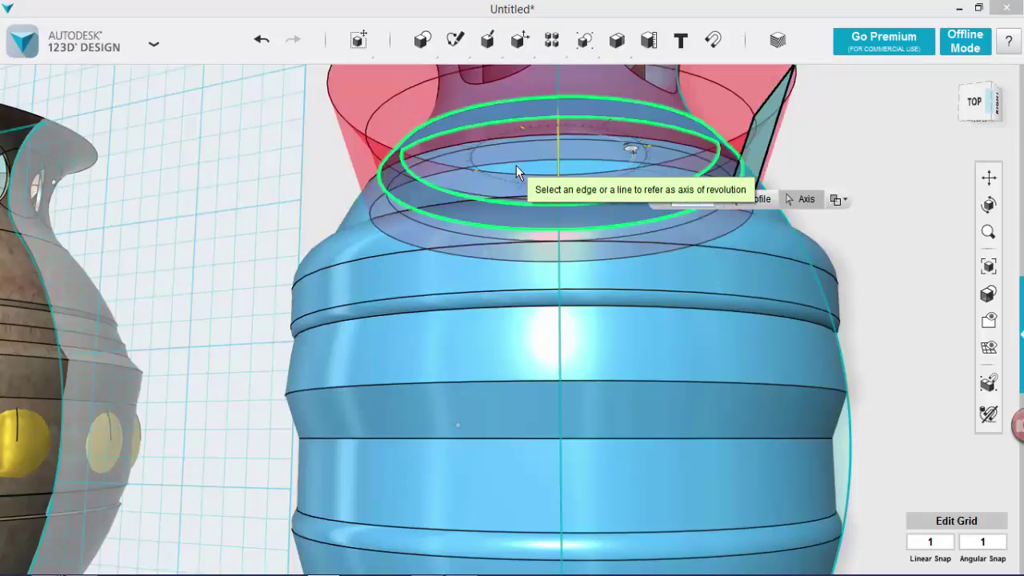
pyautogui.click(516, 165)
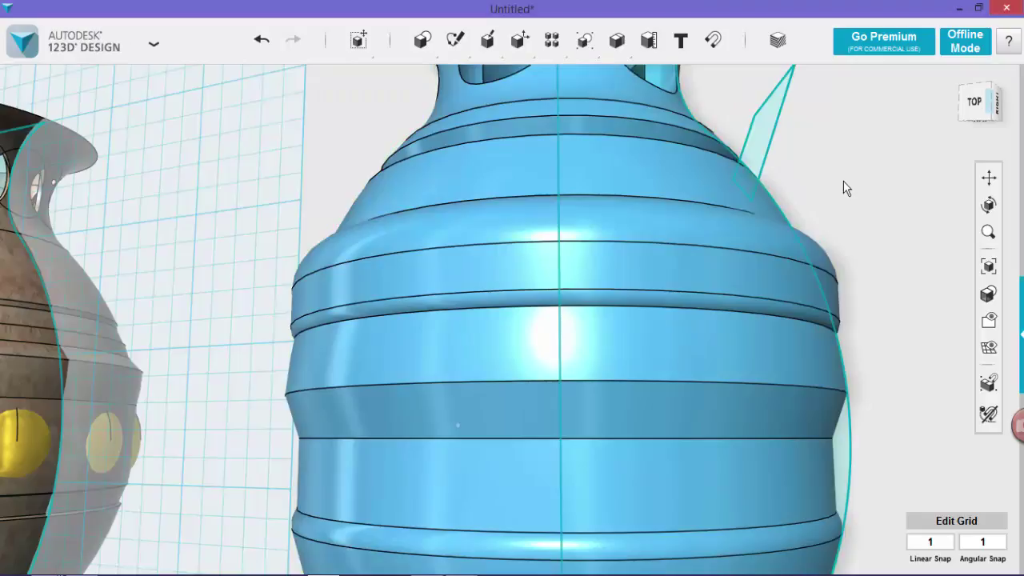
# Fillet the lower edge of the shoulder groove with a 3.5 radius and remove the four-sided profile sketch.
pyautogui.moveTo(834, 169); pyautogui.dragTo(829, 219, button='right')
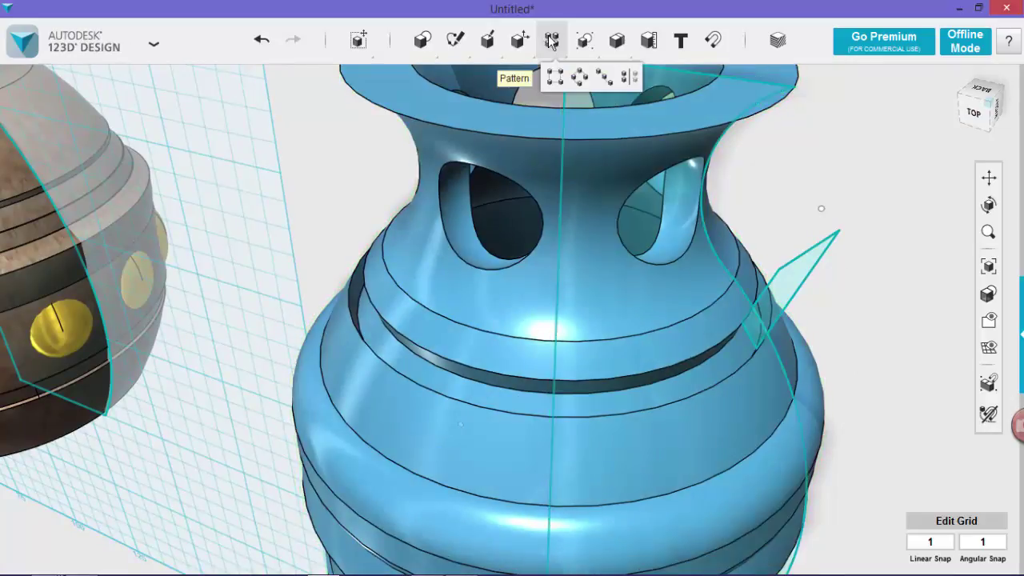
pyautogui.moveTo(519, 40)
pyautogui.click(621, 76)
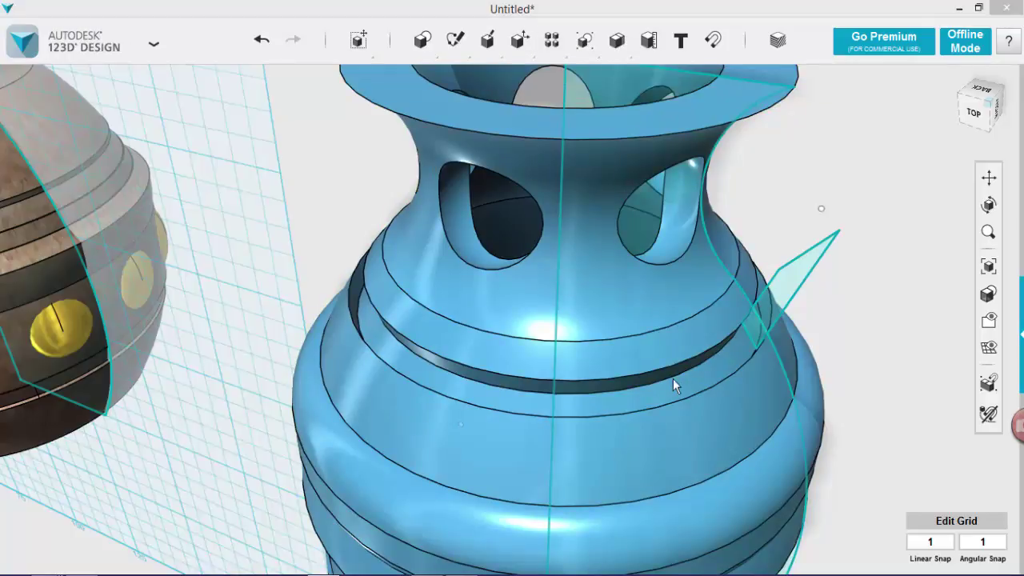
pyautogui.click(678, 400)
pyautogui.moveTo(678, 400); pyautogui.dragTo(683, 429)
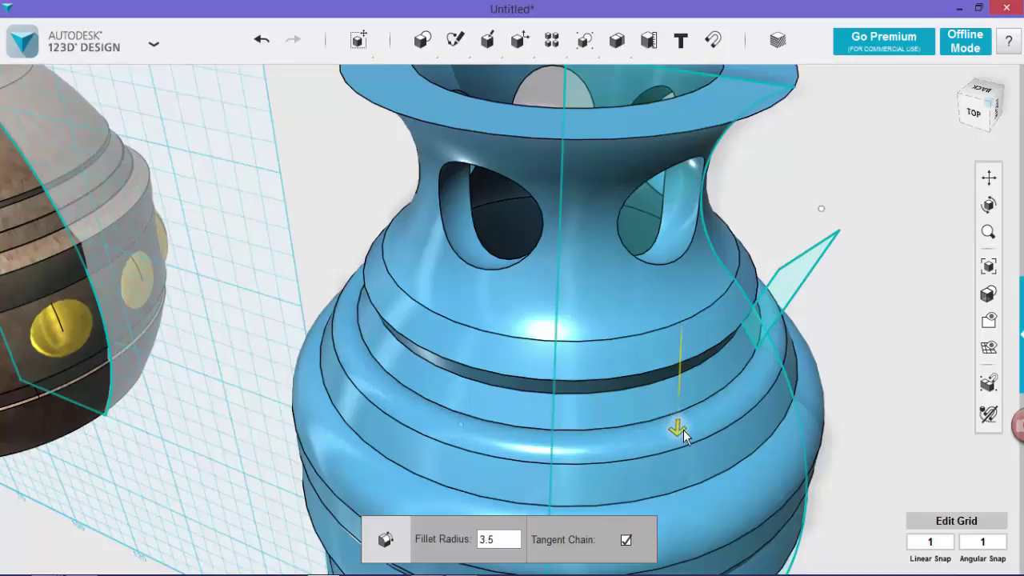
pyautogui.moveTo(872, 325); pyautogui.dragTo(875, 269, button='right')
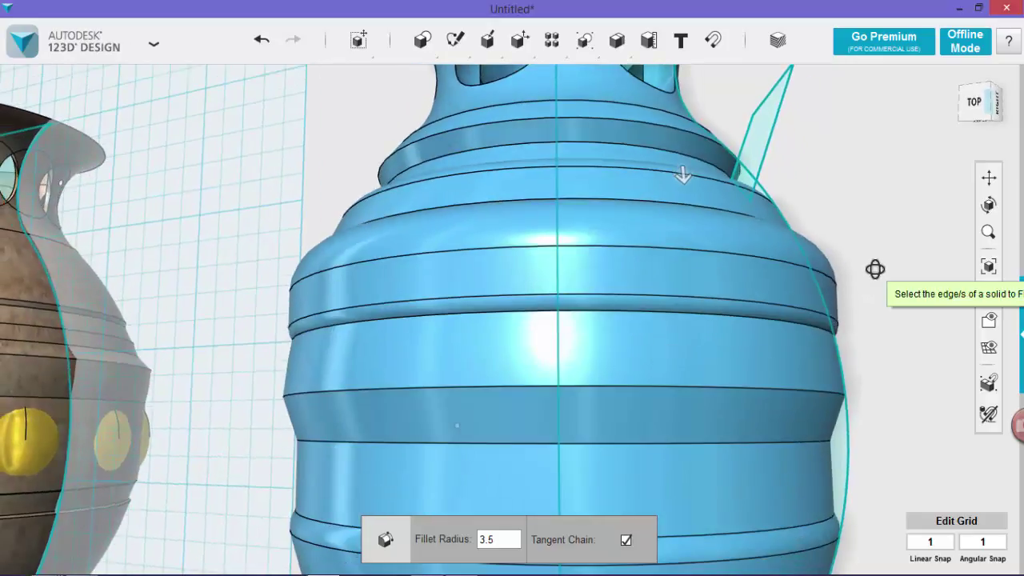
pyautogui.press('Escape')
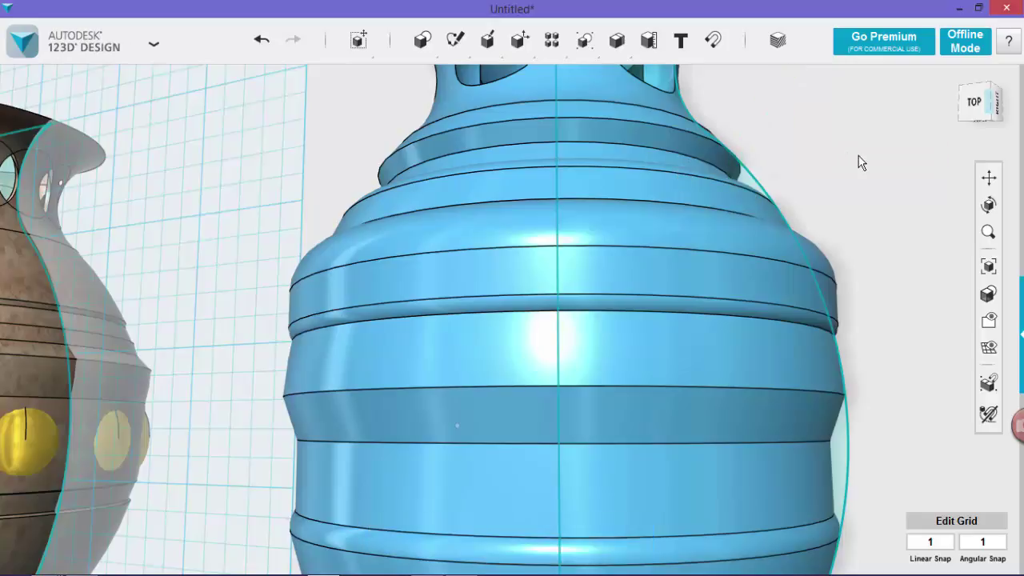
# Insert a hemisphere with radius 10 on the grid between the two vases.
pyautogui.scroll(-5, 894, 164)
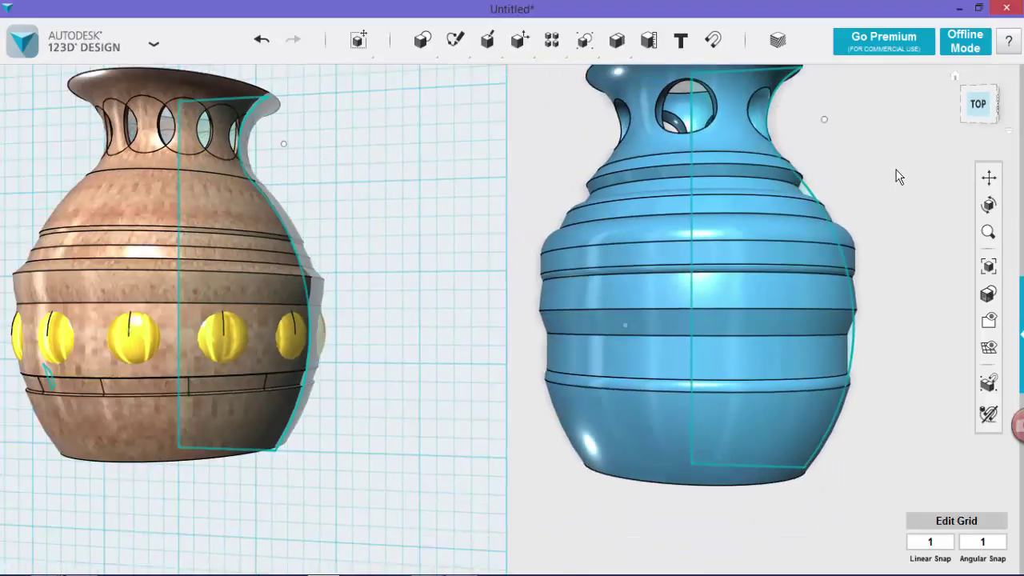
pyautogui.moveTo(895, 176); pyautogui.dragTo(873, 208, button='middle')
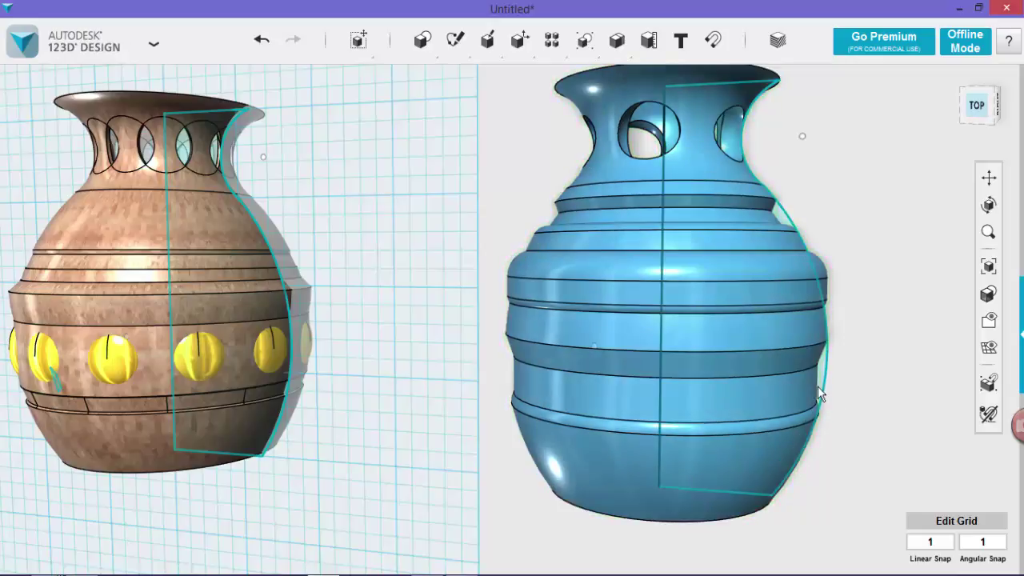
pyautogui.click(554, 384)
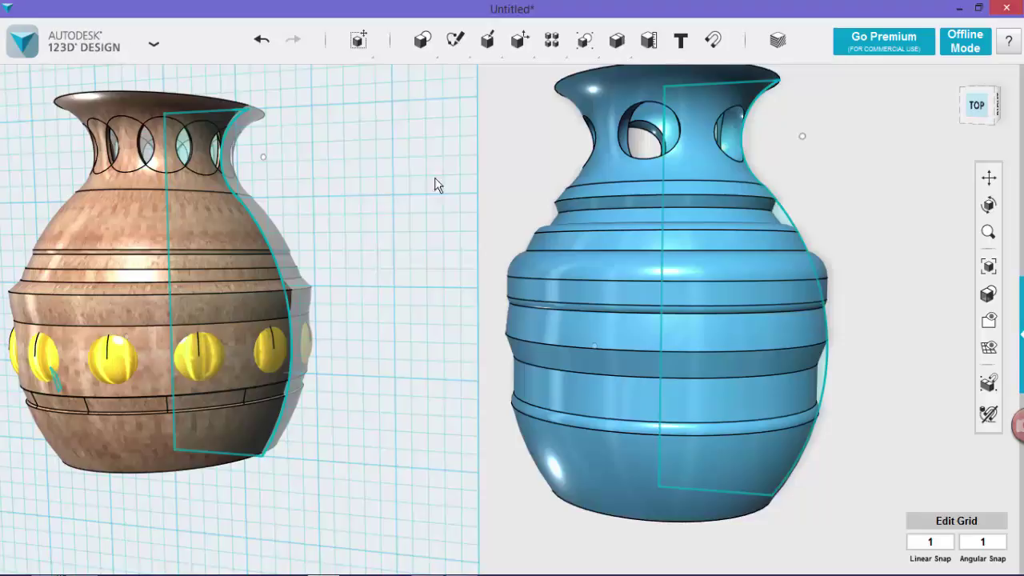
pyautogui.moveTo(471, 41)
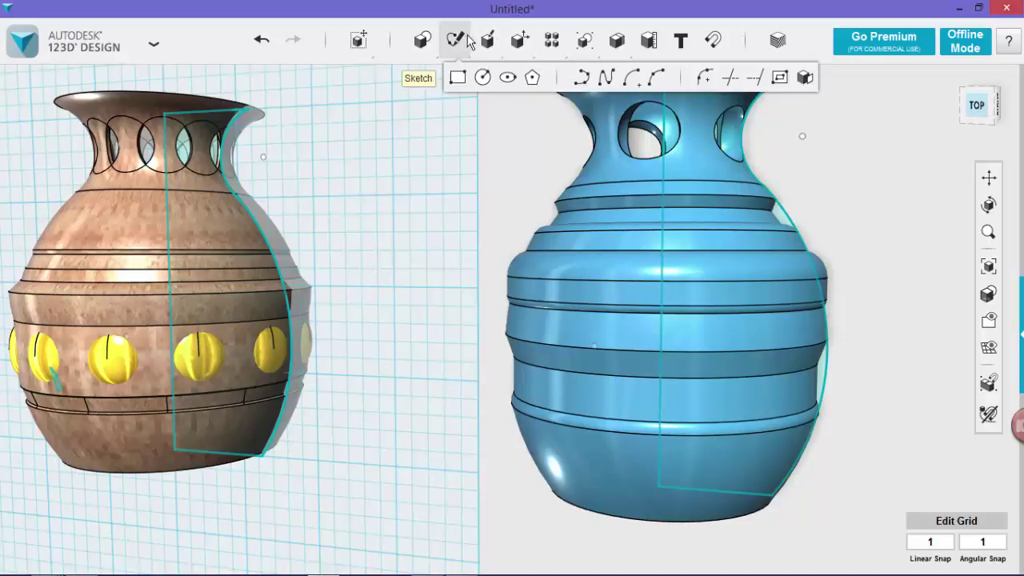
pyautogui.moveTo(422, 40)
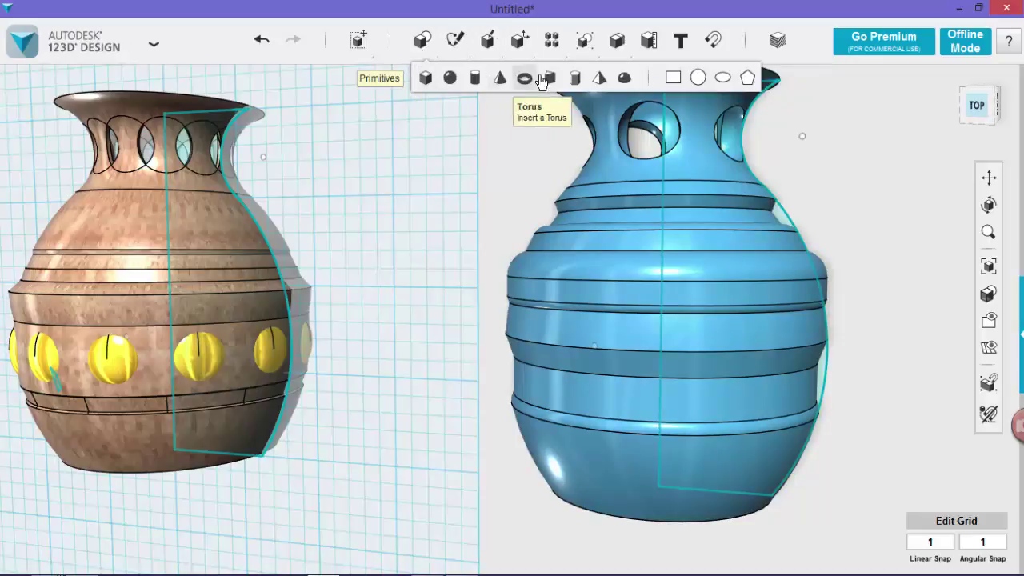
pyautogui.click(625, 80)
pyautogui.click(456, 249)
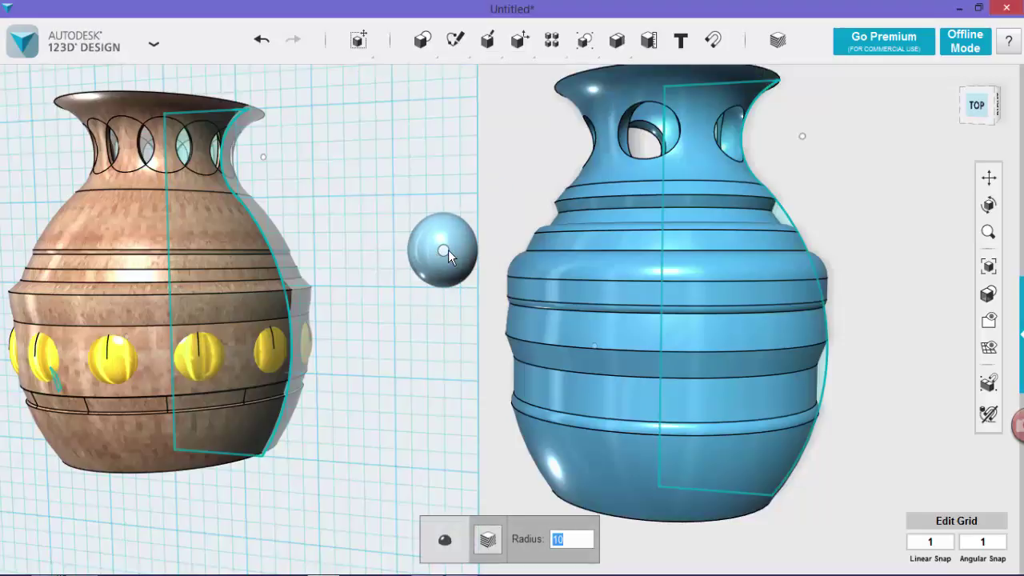
# Flatten the hemisphere with Smart Scale and shrink it to about 12 mm across.
pyautogui.moveTo(494, 224); pyautogui.dragTo(443, 251, button='right')
pyautogui.click(443, 251)
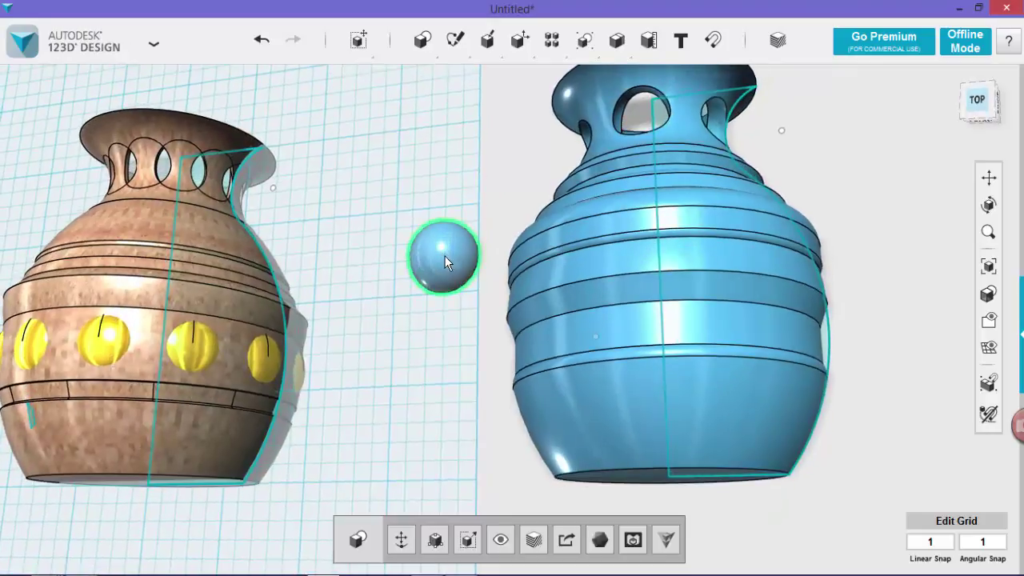
pyautogui.click(434, 540)
pyautogui.moveTo(491, 177); pyautogui.dragTo(456, 224, button='right')
pyautogui.moveTo(439, 264); pyautogui.dragTo(450, 284)
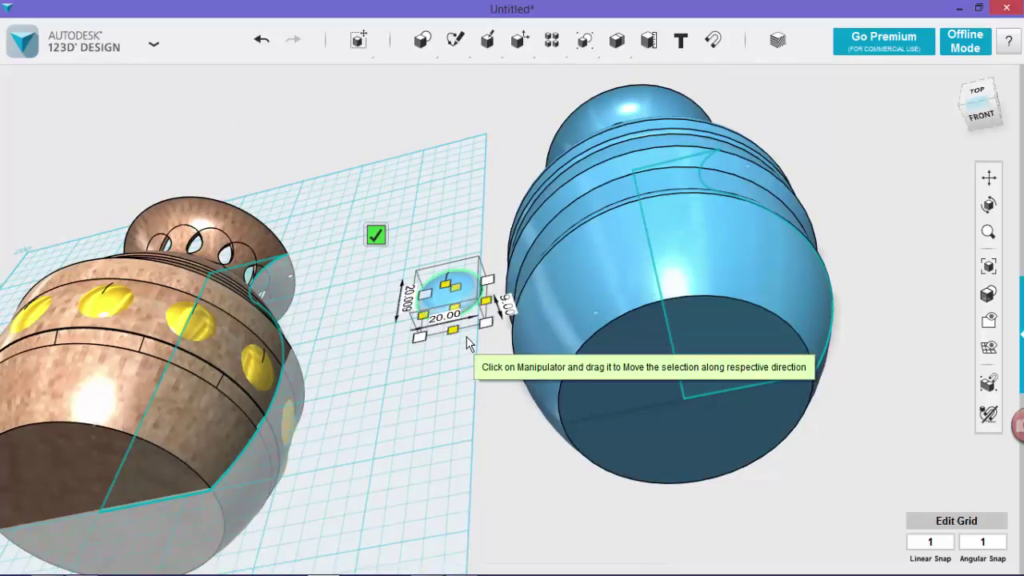
pyautogui.moveTo(464, 343); pyautogui.dragTo(488, 376, button='right')
pyautogui.moveTo(478, 295); pyautogui.dragTo(449, 273)
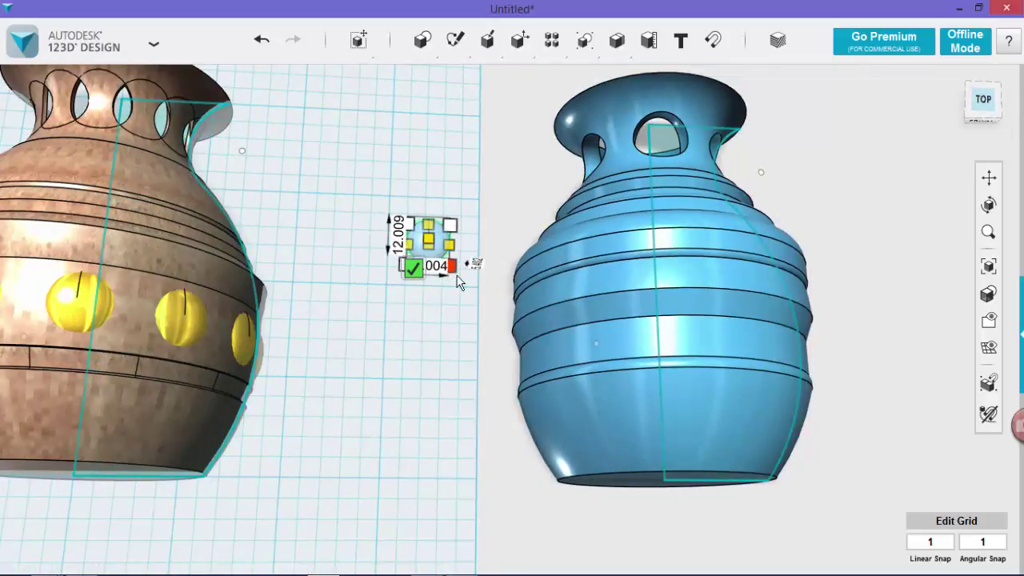
pyautogui.click(420, 271)
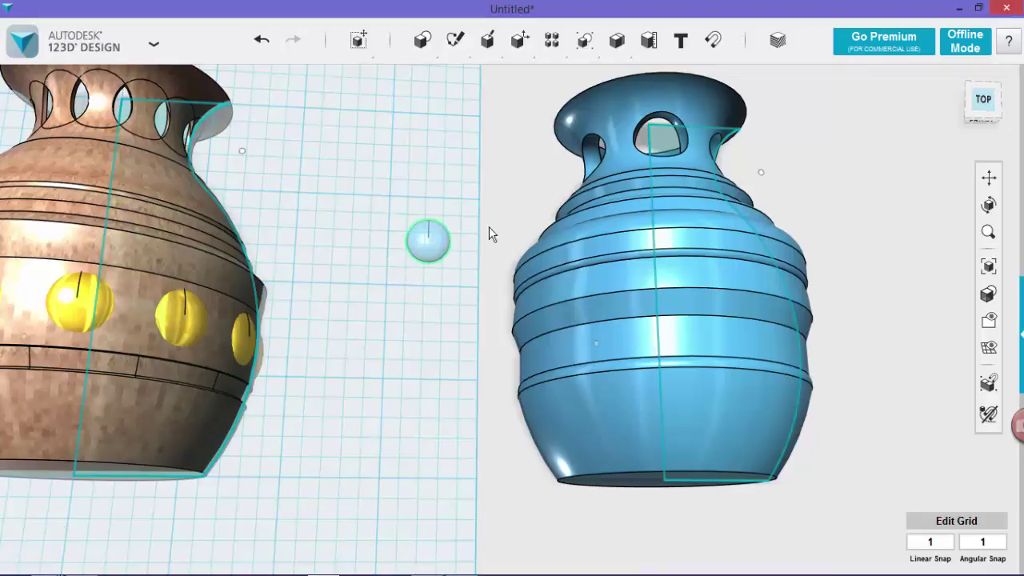
# Snap the hemisphere's flat underside onto the blue vase's wide recessed band, just above the lower filleted edge.
pyautogui.moveTo(507, 204); pyautogui.dragTo(471, 247, button='right')
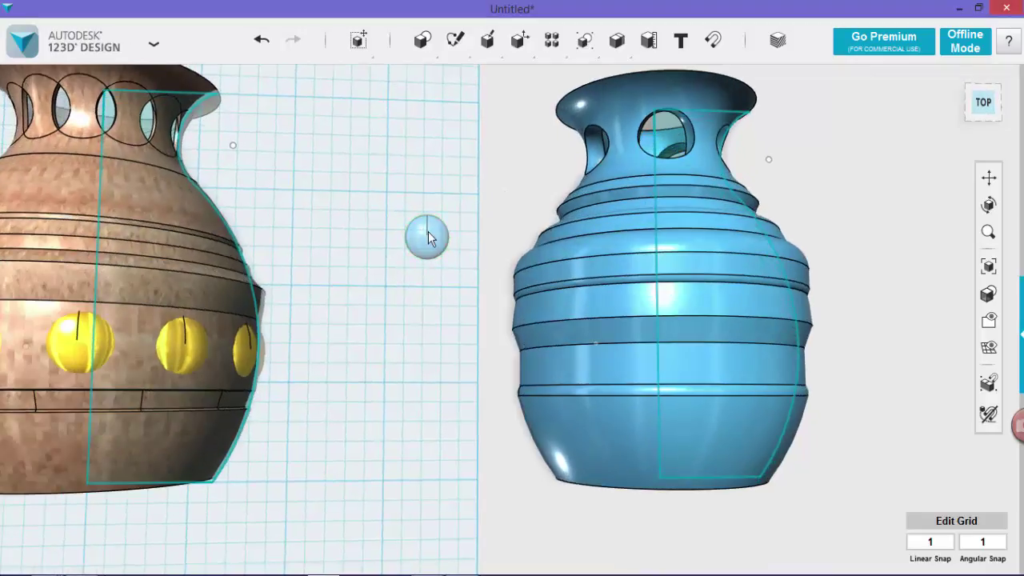
pyautogui.click(436, 222)
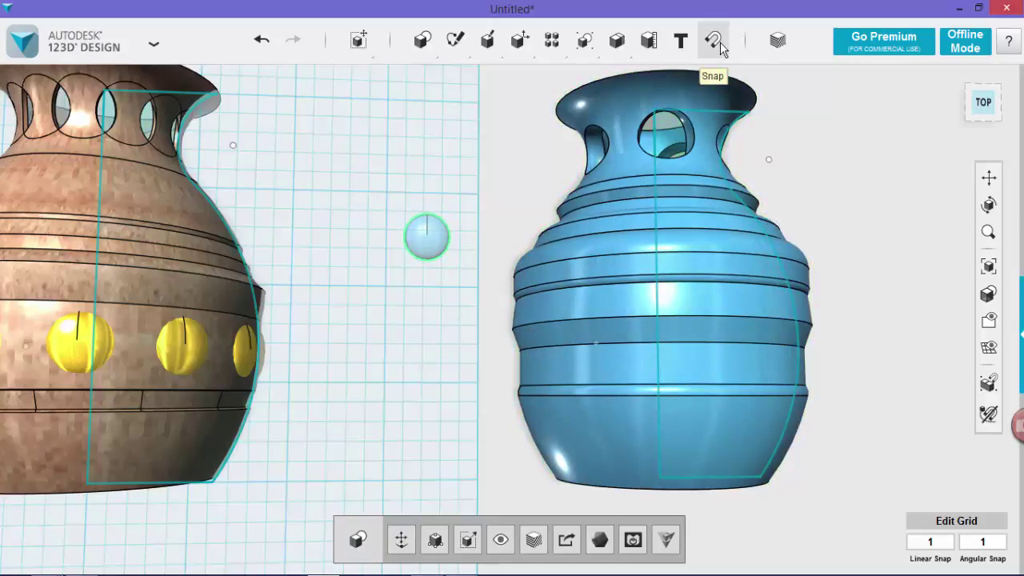
pyautogui.moveTo(491, 153); pyautogui.dragTo(404, 355, button='right')
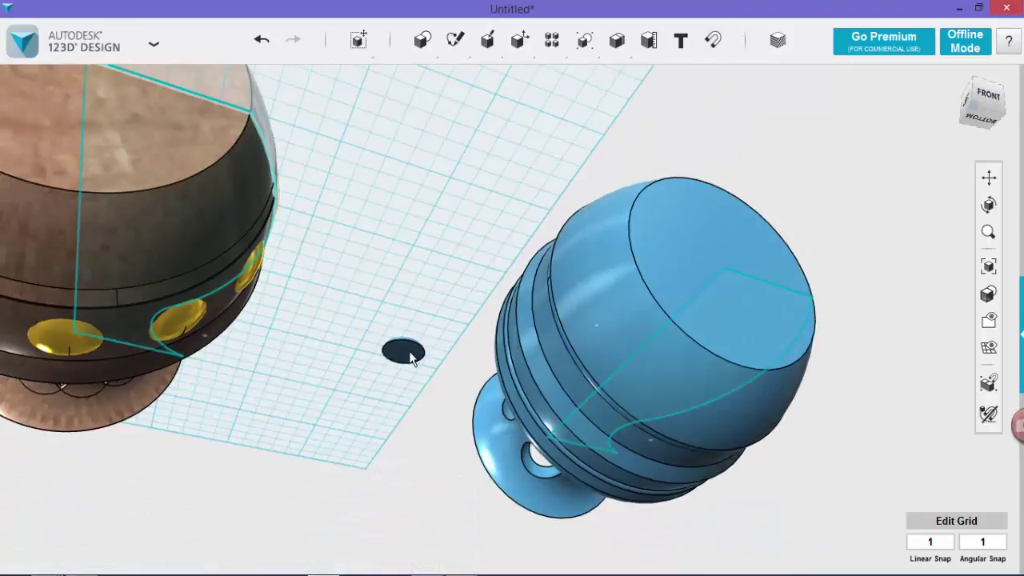
pyautogui.moveTo(468, 347); pyautogui.dragTo(481, 438, button='right')
pyautogui.moveTo(710, 369); pyautogui.dragTo(721, 344, button='right')
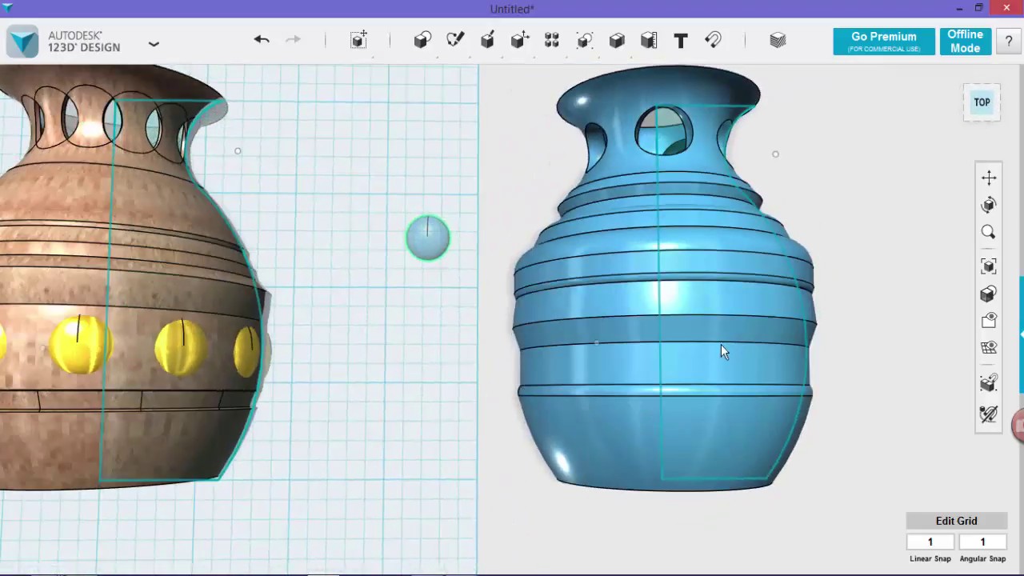
pyautogui.click(660, 363)
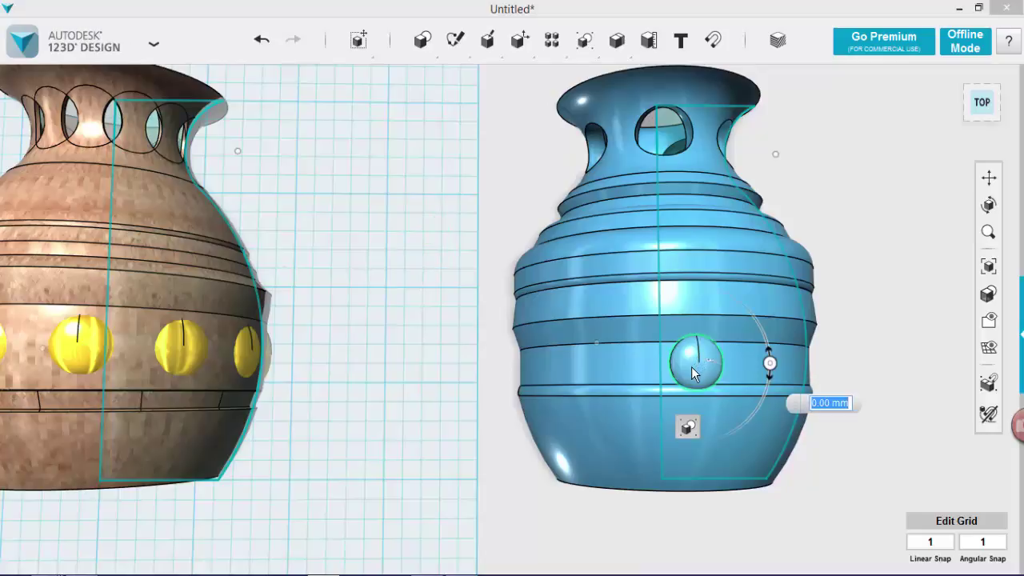
# Shrink the hemisphere on the blue vase with Smart Scale to about 6.4 by 6.8 mm.
pyautogui.moveTo(356, 40)
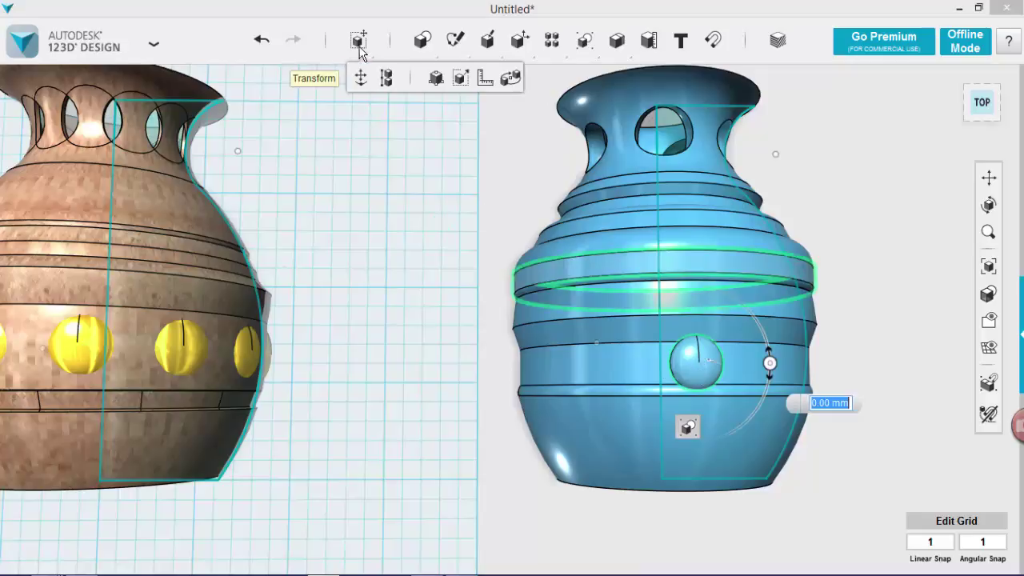
pyautogui.click(435, 78)
pyautogui.moveTo(722, 391); pyautogui.dragTo(695, 367)
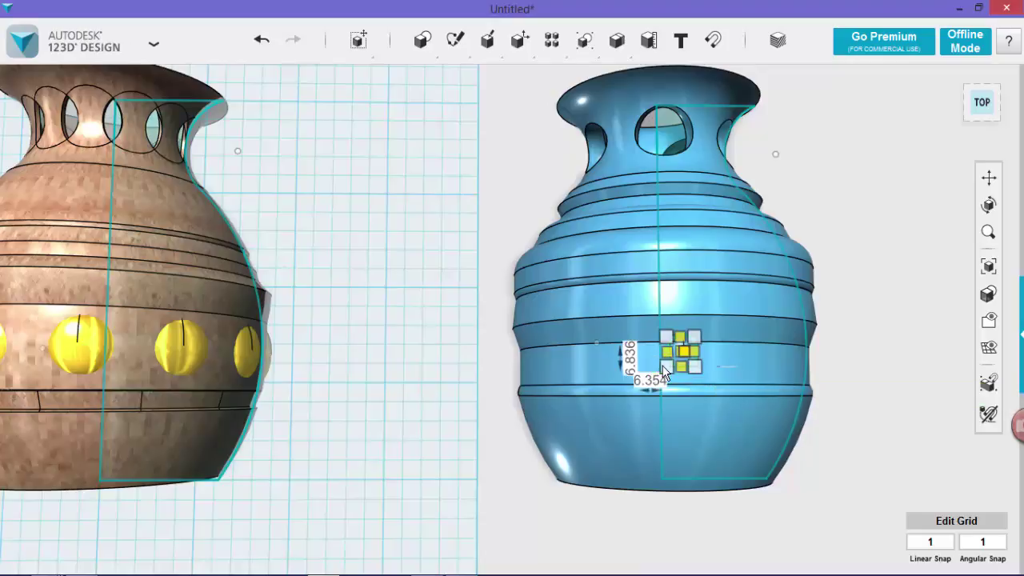
pyautogui.click(660, 366)
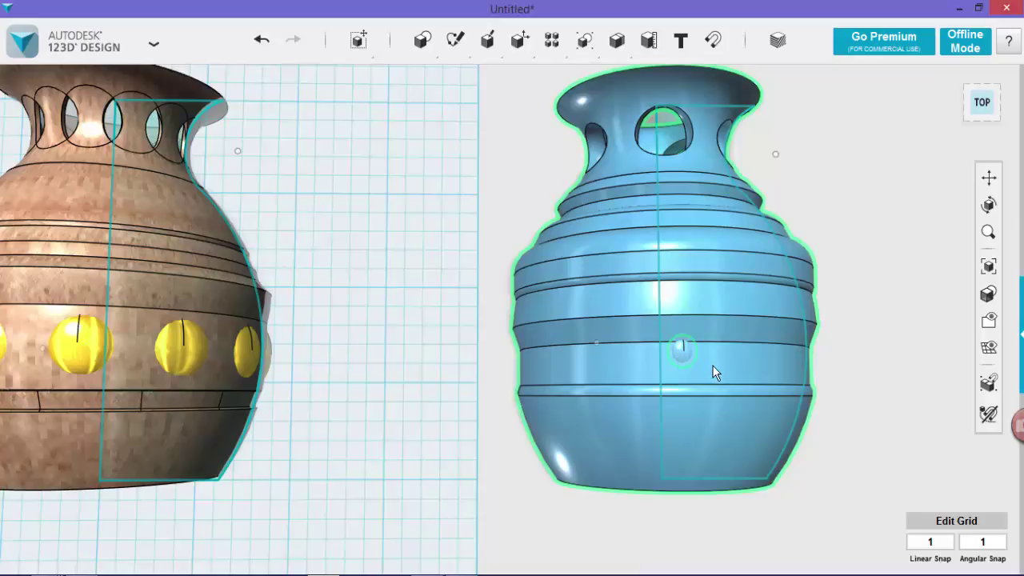
# Move the blue vase together with its small hemisphere 3 mm toward the vase's base.
pyautogui.click(677, 357)
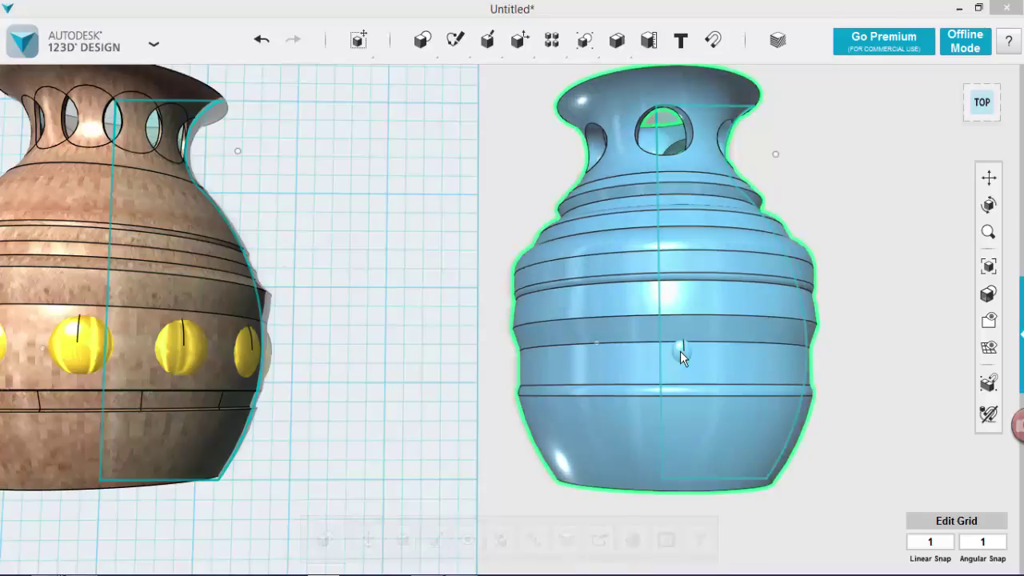
pyautogui.click(682, 354)
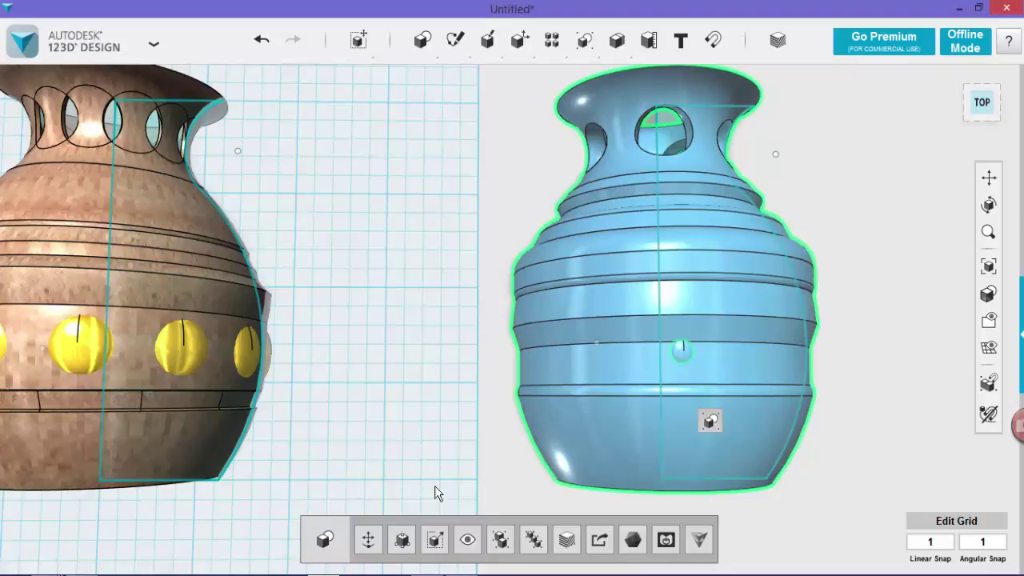
pyautogui.click(369, 539)
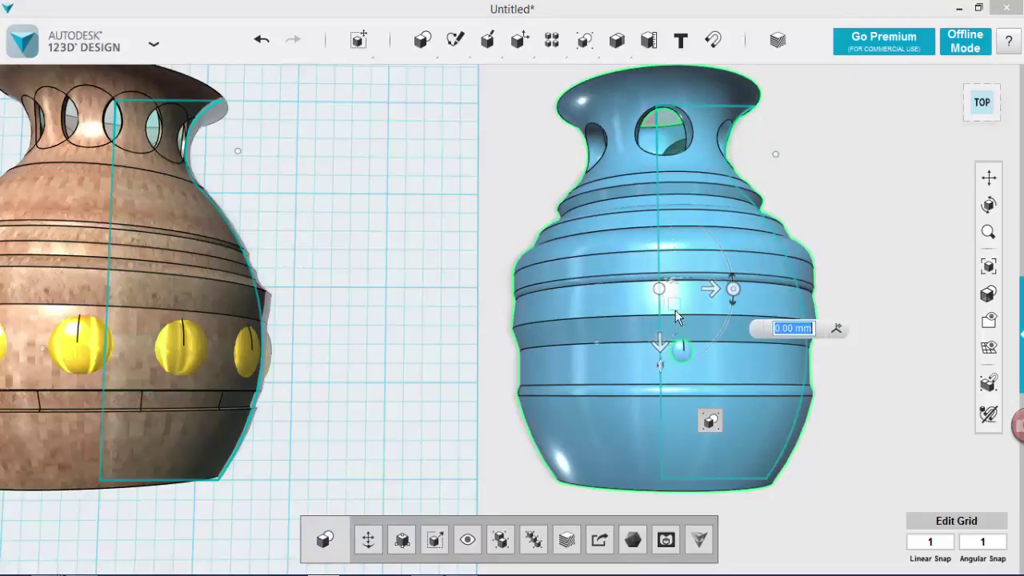
pyautogui.moveTo(662, 344); pyautogui.dragTo(662, 356)
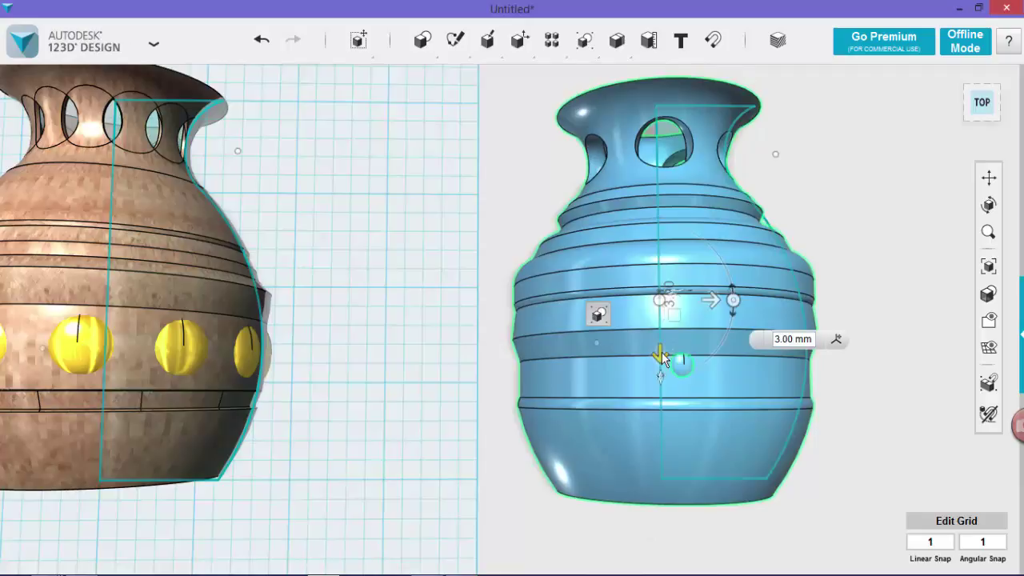
pyautogui.click(867, 412)
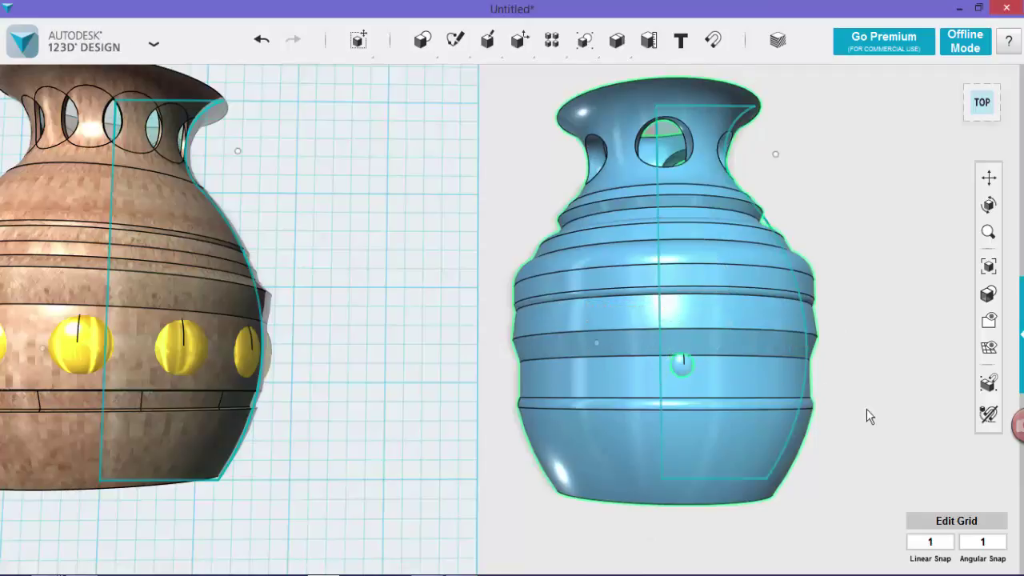
# Move the hemisphere alone 2 mm down the band and sideways onto the vase's centre line, and check its seating from the side.
pyautogui.click(684, 373)
pyautogui.click(683, 369)
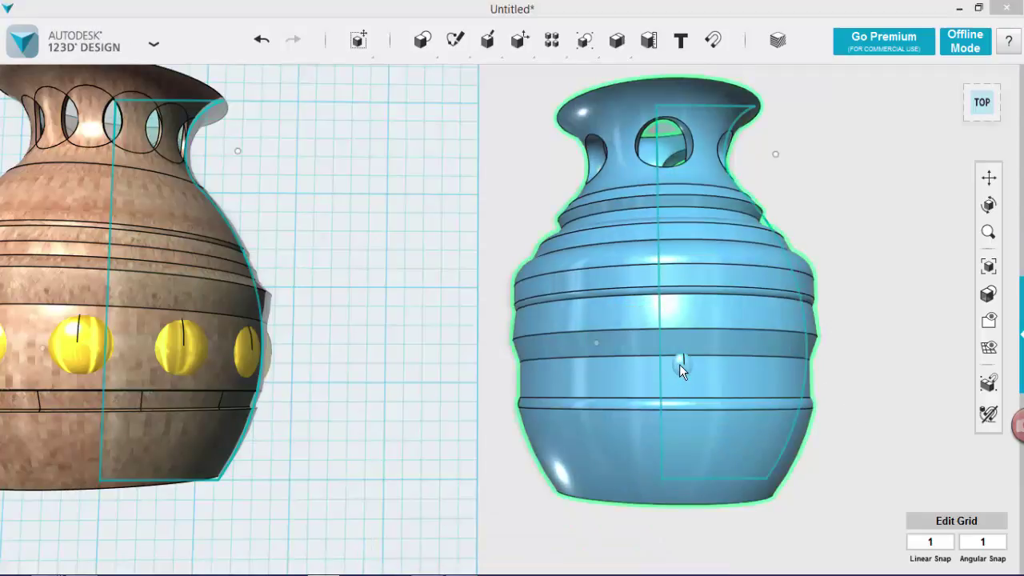
pyautogui.click(682, 368)
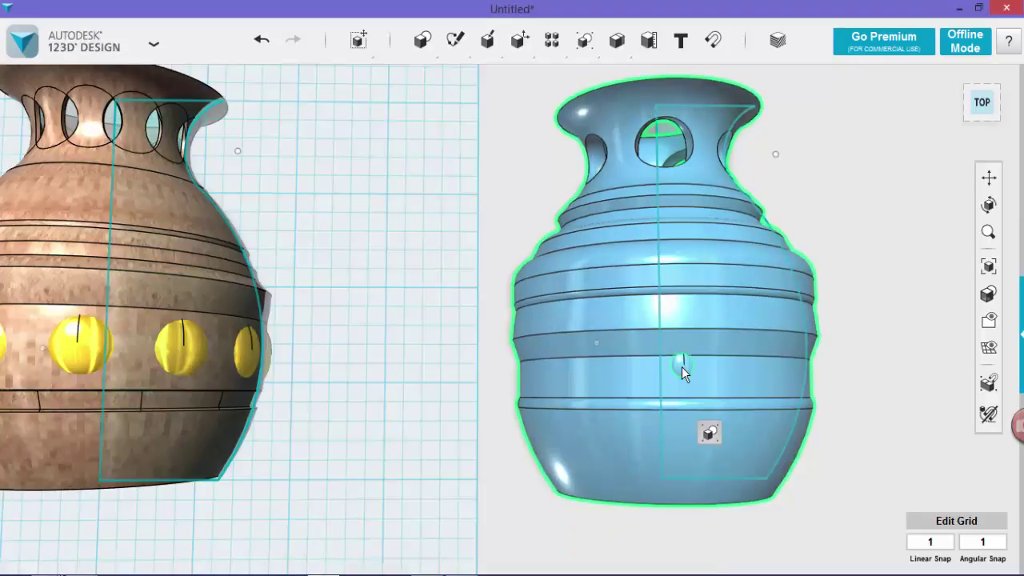
pyautogui.moveTo(711, 437)
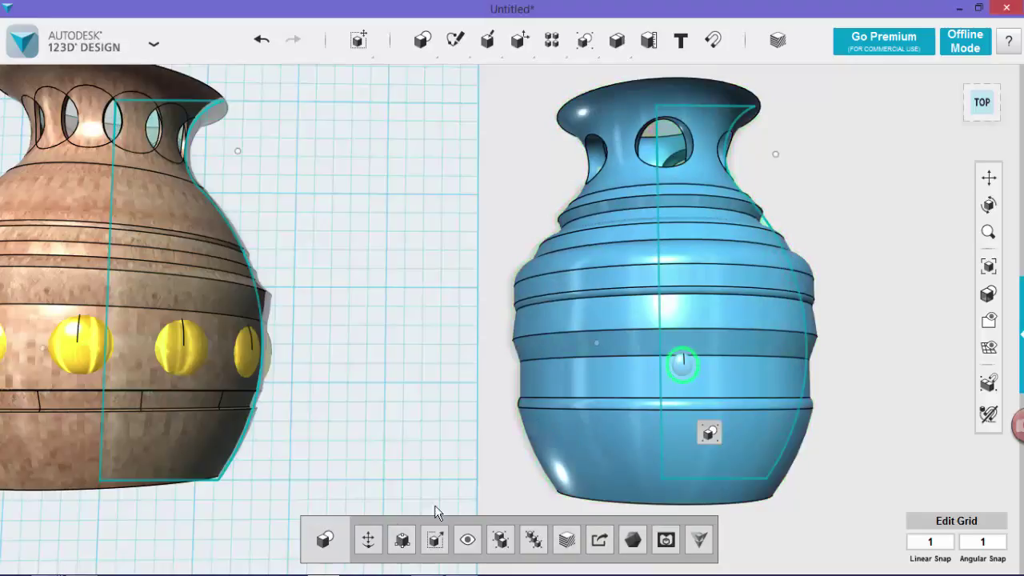
pyautogui.click(368, 539)
pyautogui.moveTo(687, 424); pyautogui.dragTo(685, 431)
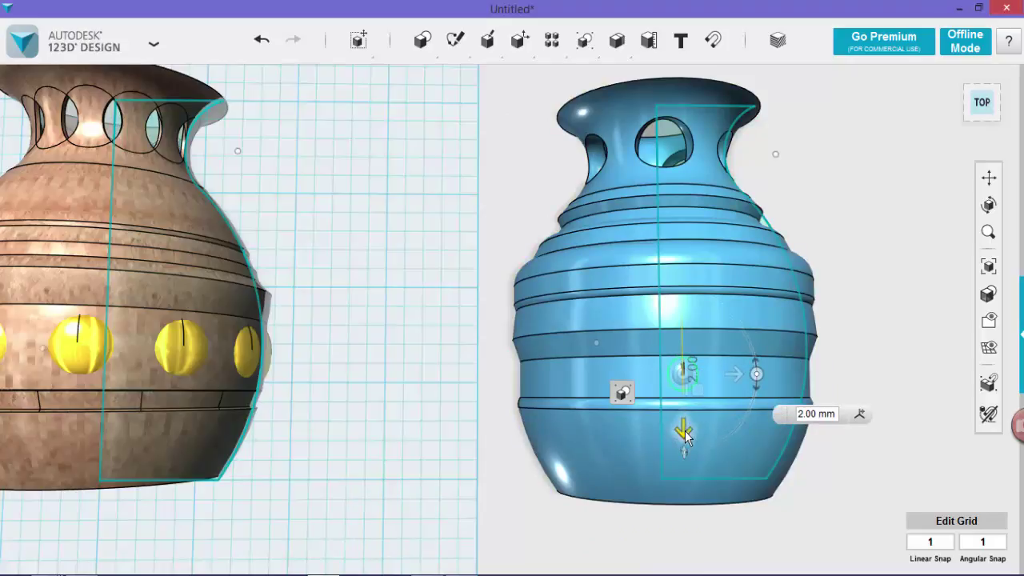
pyautogui.moveTo(736, 377); pyautogui.dragTo(716, 380)
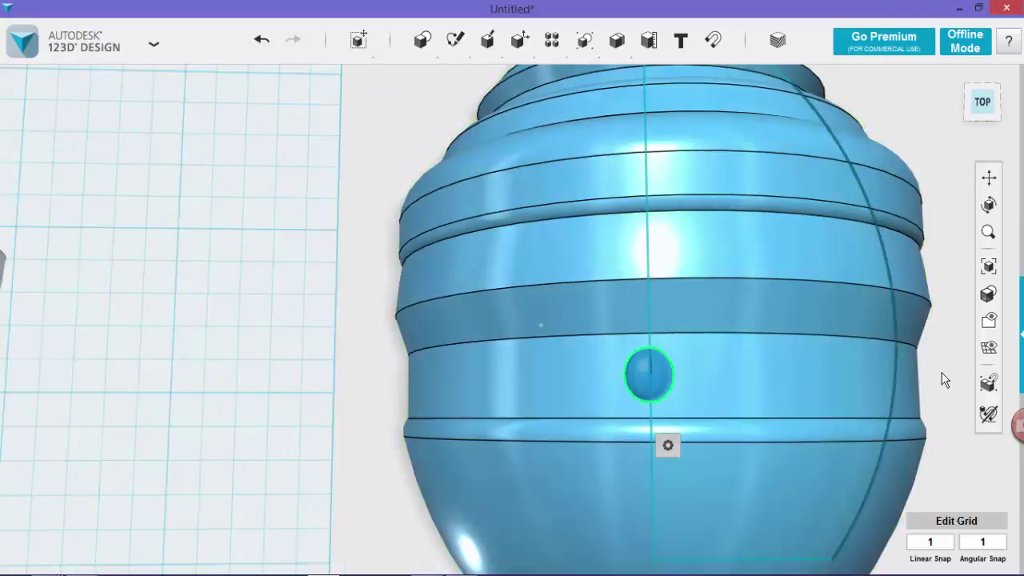
pyautogui.click(941, 374)
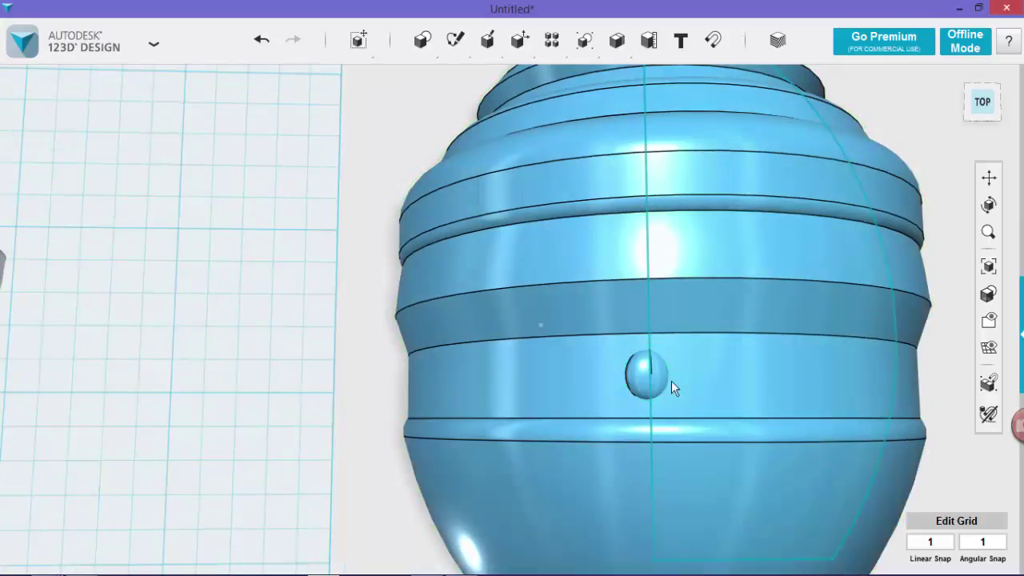
pyautogui.moveTo(667, 376); pyautogui.dragTo(672, 376, button='right')
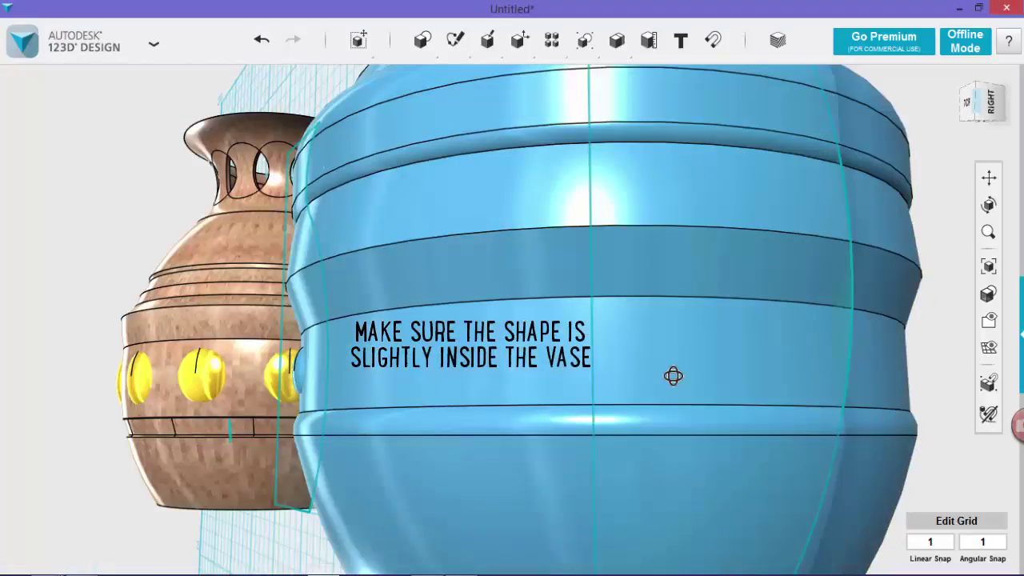
pyautogui.click(306, 368)
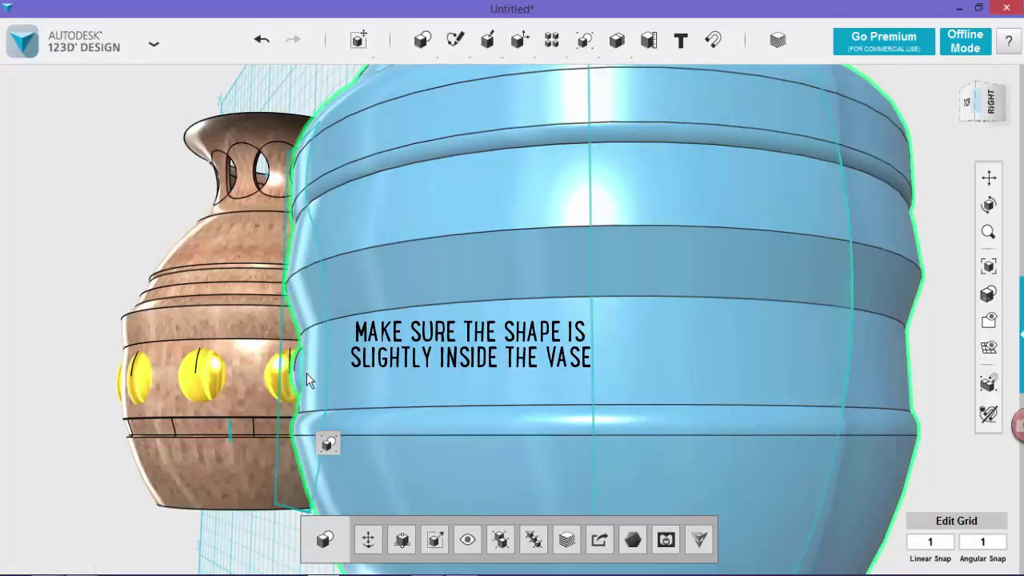
pyautogui.moveTo(480, 344); pyautogui.dragTo(526, 363, button='right')
pyautogui.moveTo(699, 354); pyautogui.dragTo(696, 350, button='right')
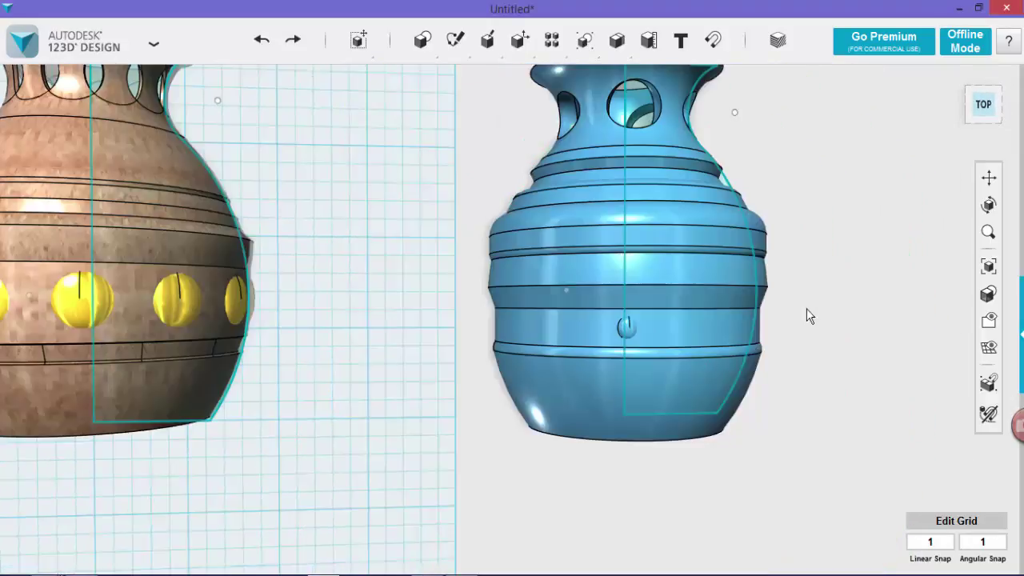
# Set up a circular pattern of the hemisphere around the blue vase, using the wide recessed band as the axis.
pyautogui.click(648, 321)
pyautogui.moveTo(557, 62)
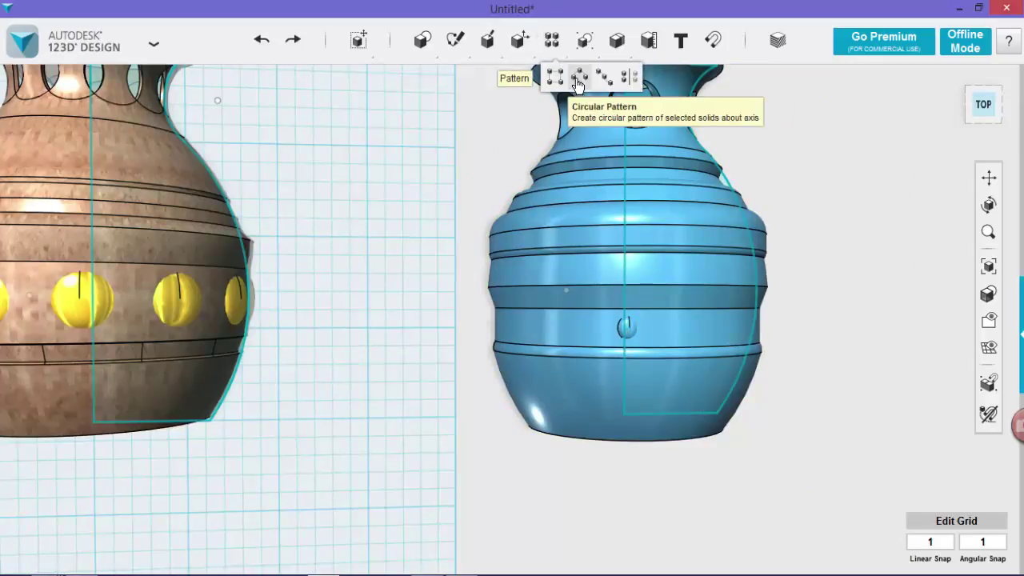
pyautogui.click(579, 76)
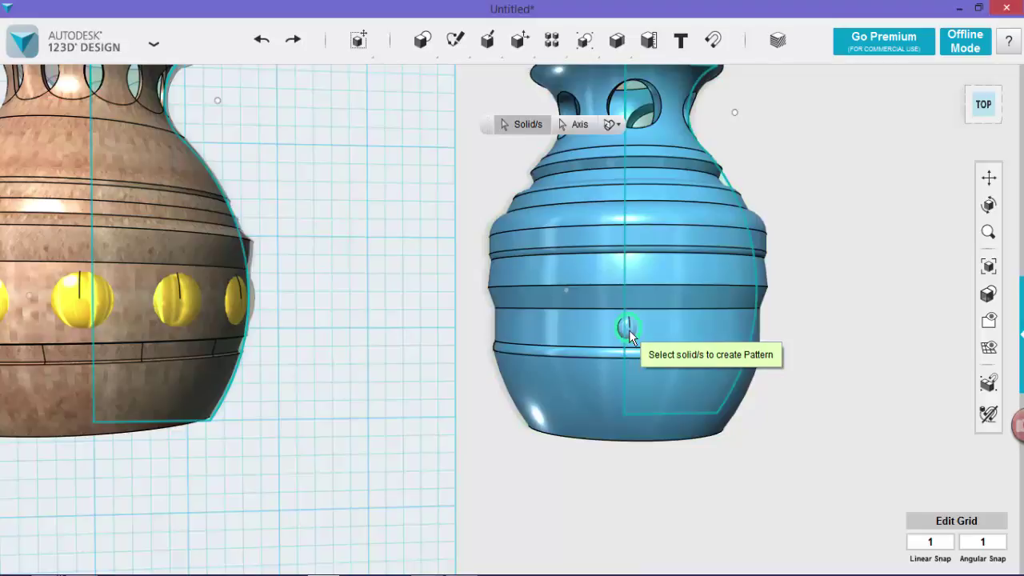
pyautogui.click(629, 330)
pyautogui.click(572, 124)
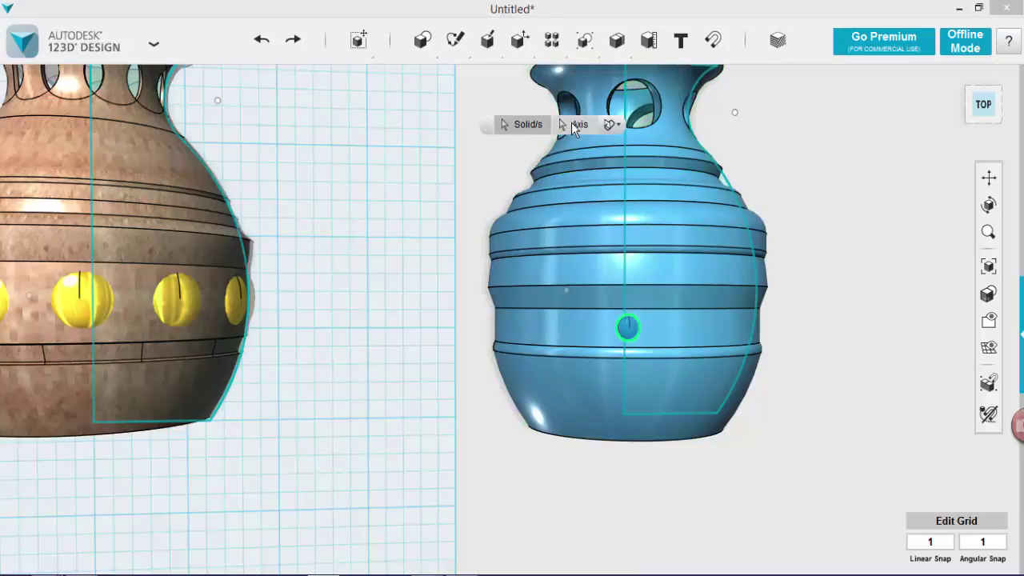
pyautogui.click(692, 328)
# Raise the circular pattern's count above 9 so the hemispheres ring the whole band, and complete the pattern.
pyautogui.click(764, 360)
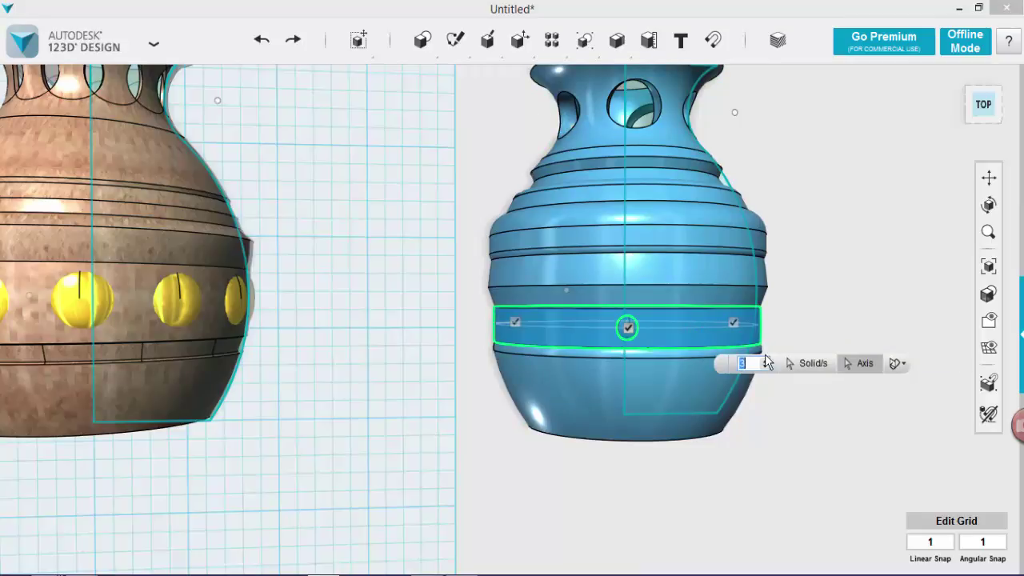
pyautogui.click(764, 360)
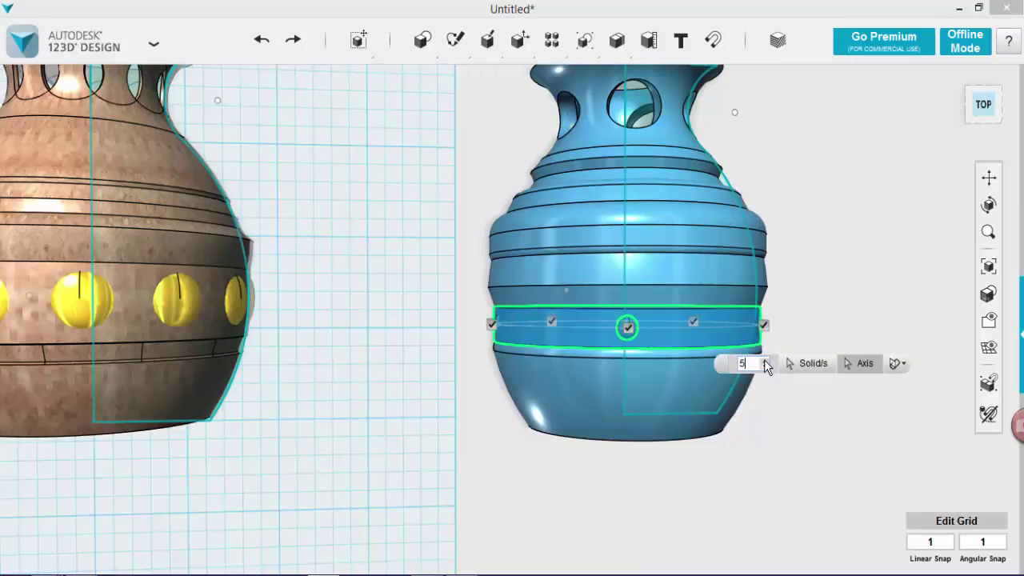
pyautogui.click(764, 360)
pyautogui.click(763, 360)
pyautogui.click(764, 360)
pyautogui.click(763, 359)
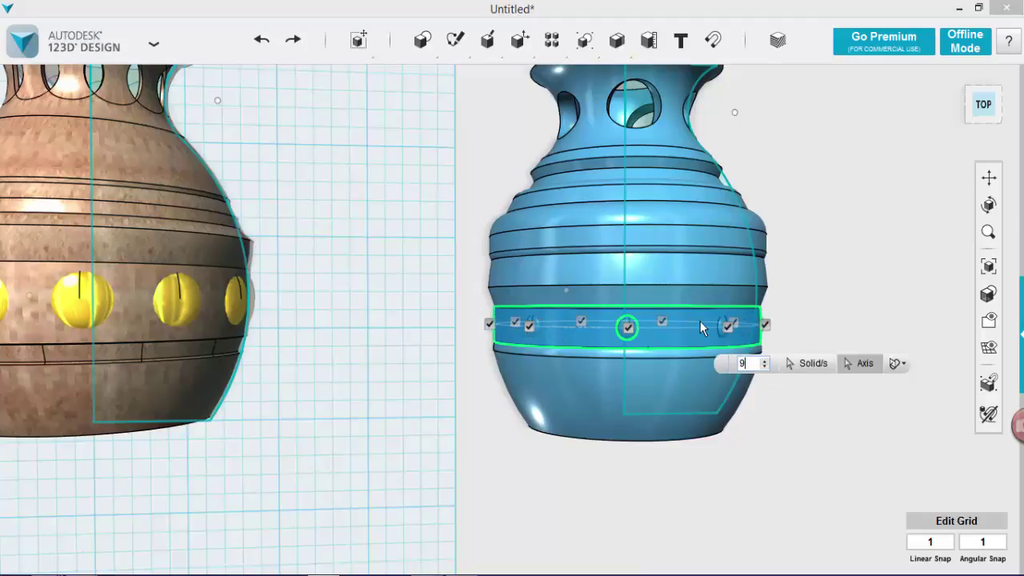
pyautogui.click(764, 359)
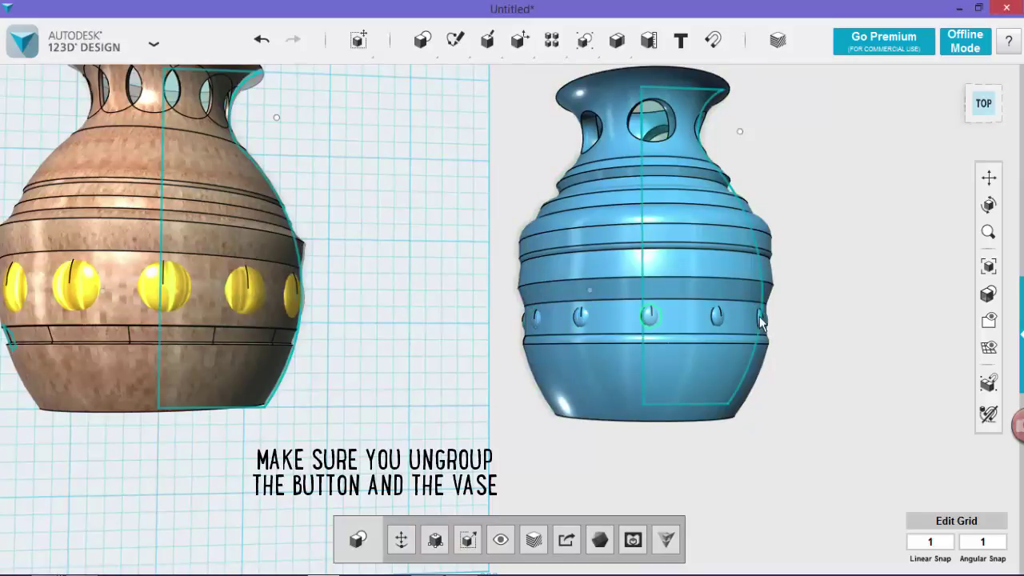
# Check that the front hemisphere and the blue vase can be selected separately, without being grouped.
pyautogui.click(645, 318)
pyautogui.click(651, 318)
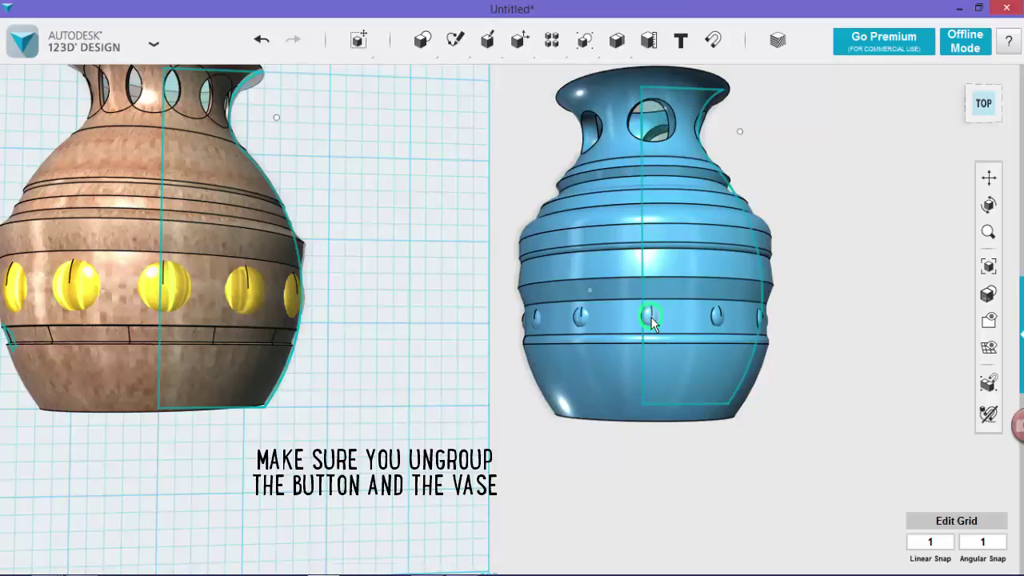
pyautogui.click(650, 319)
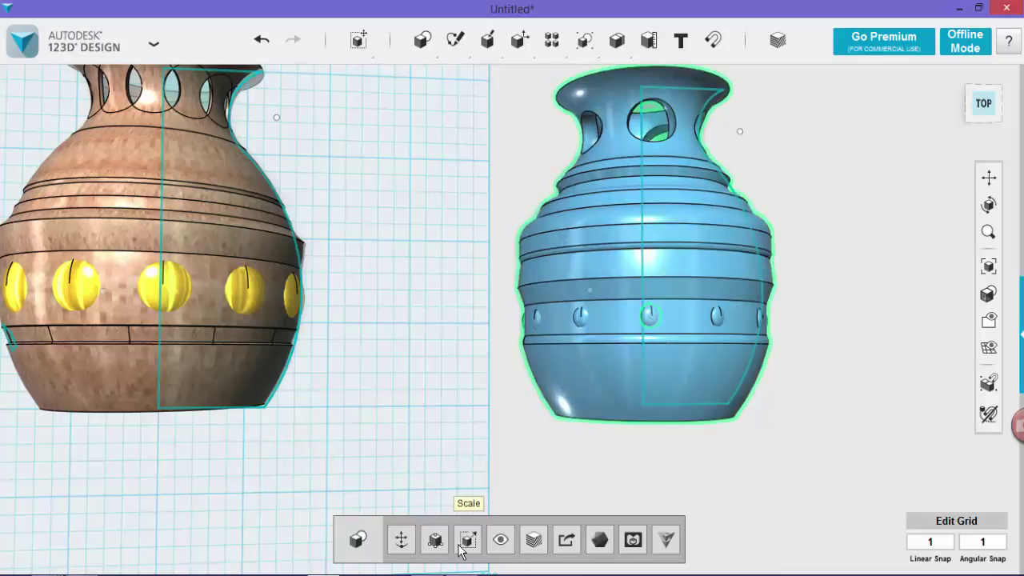
pyautogui.click(825, 270)
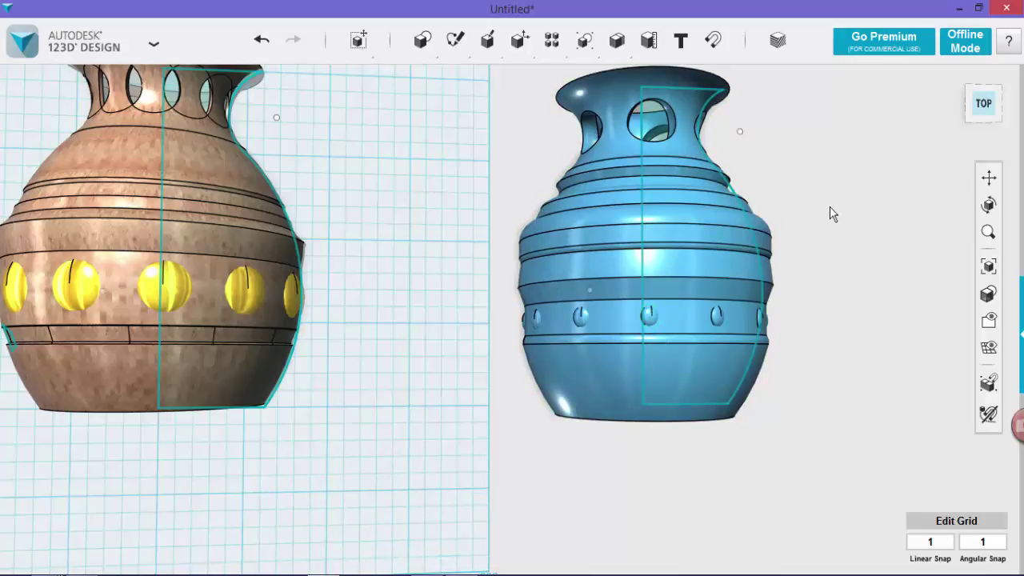
# Open the material library beside the model and try Brushed Metal on the blue vase body.
pyautogui.moveTo(851, 152); pyautogui.dragTo(827, 178, button='middle')
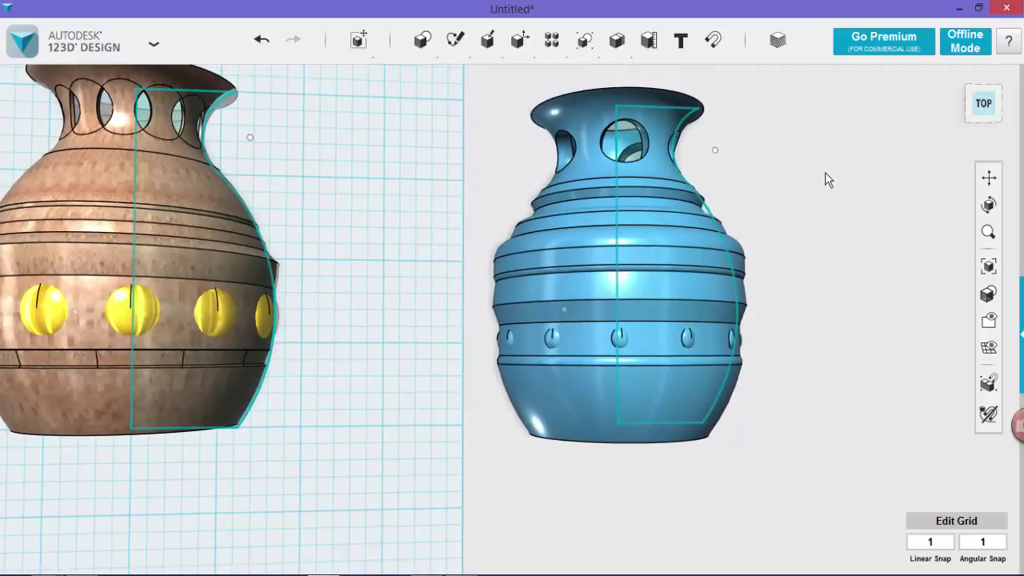
pyautogui.click(780, 40)
pyautogui.moveTo(595, 280); pyautogui.dragTo(936, 192)
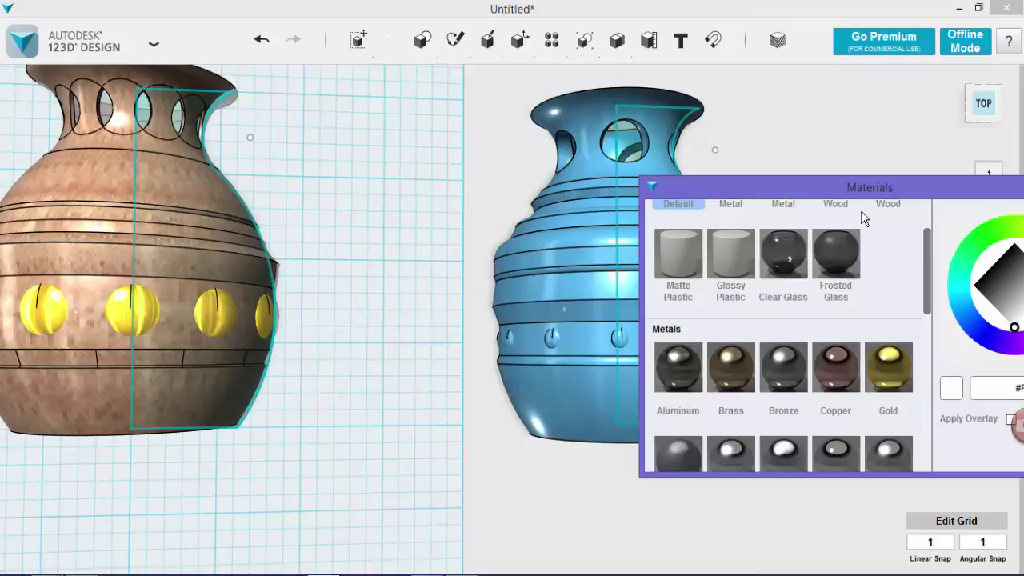
pyautogui.click(562, 397)
pyautogui.click(680, 367)
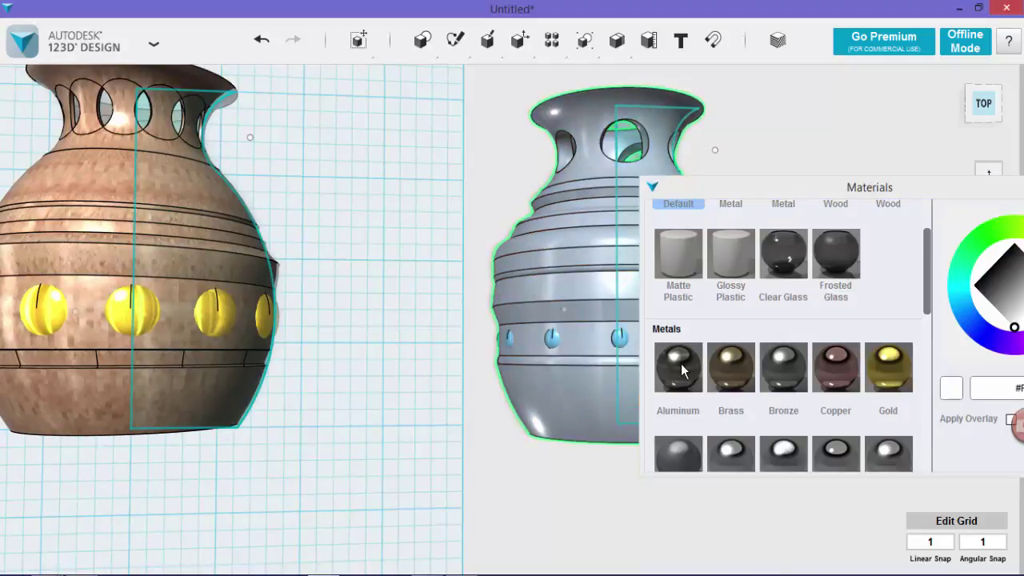
pyautogui.moveTo(927, 260); pyautogui.dragTo(926, 230)
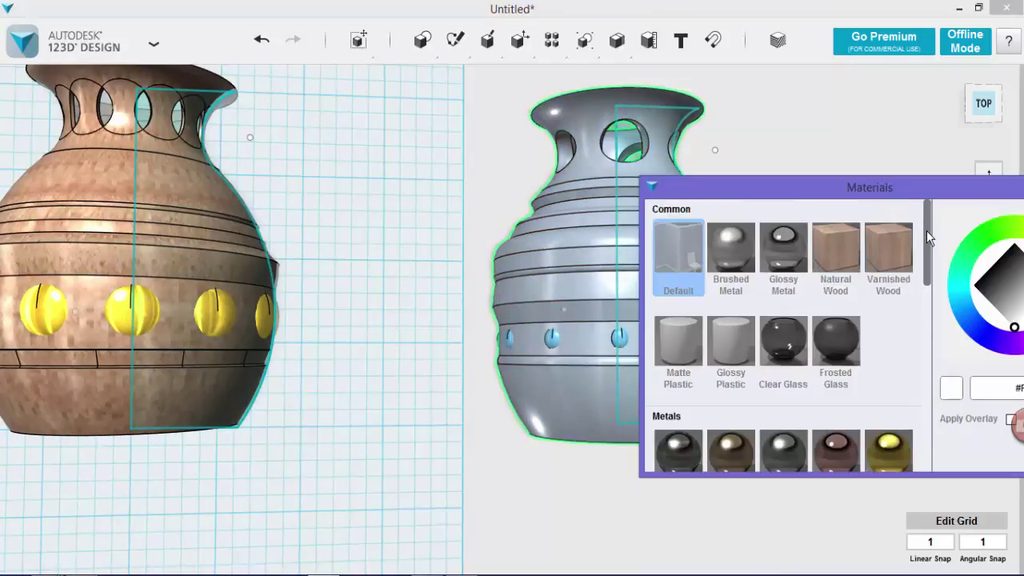
pyautogui.click(562, 405)
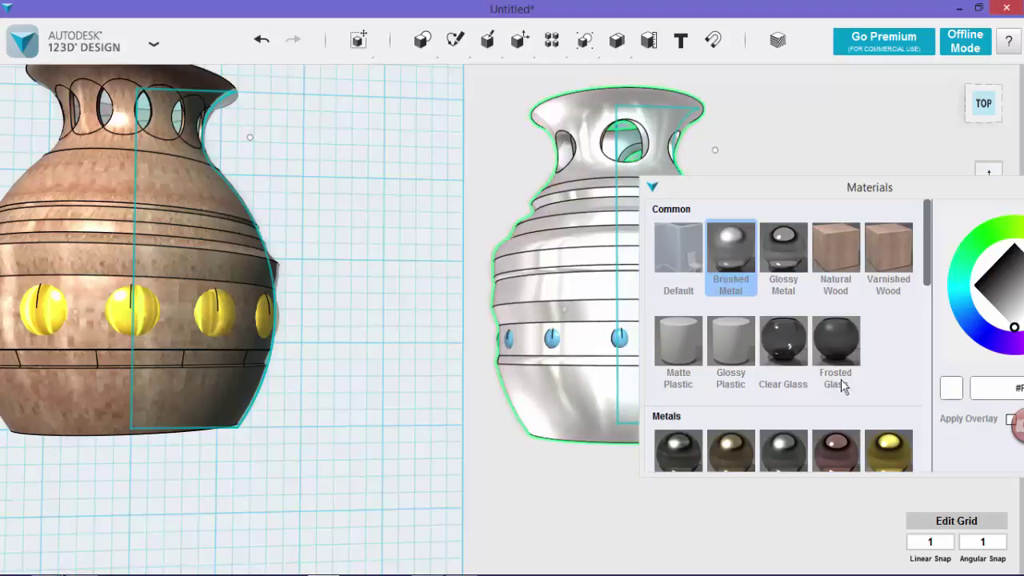
# Apply Bronze to the vase body and Gold to the front hemisphere.
pyautogui.scroll(-3, 844, 388)
pyautogui.moveTo(731, 373); pyautogui.dragTo(585, 402)
pyautogui.moveTo(942, 197); pyautogui.dragTo(991, 195)
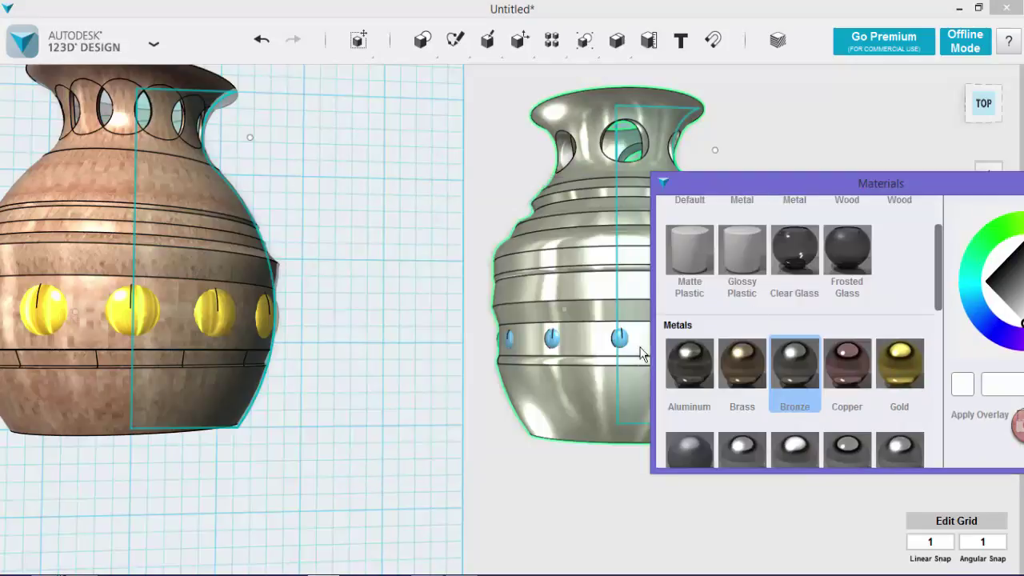
pyautogui.click(622, 337)
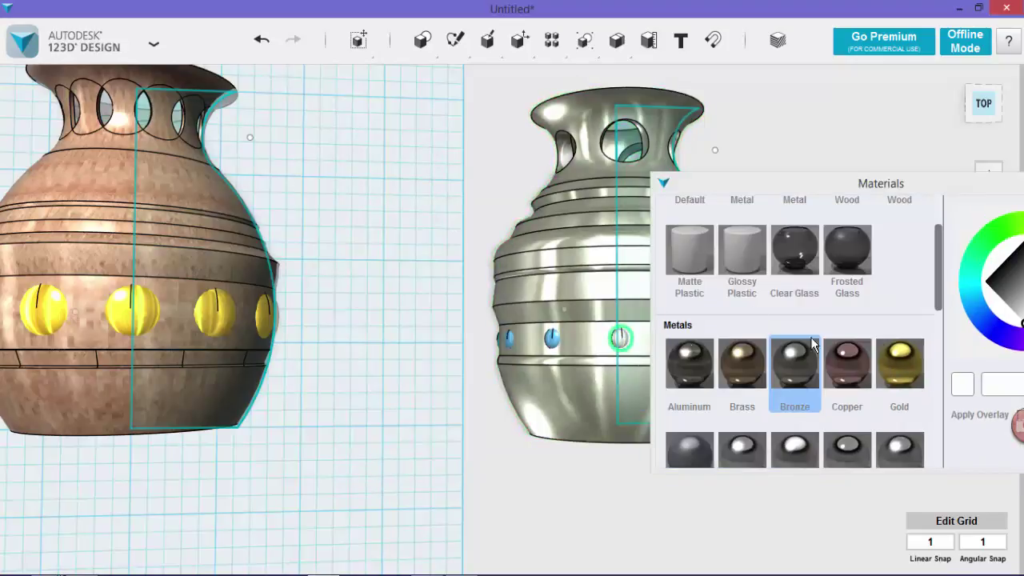
pyautogui.click(666, 346)
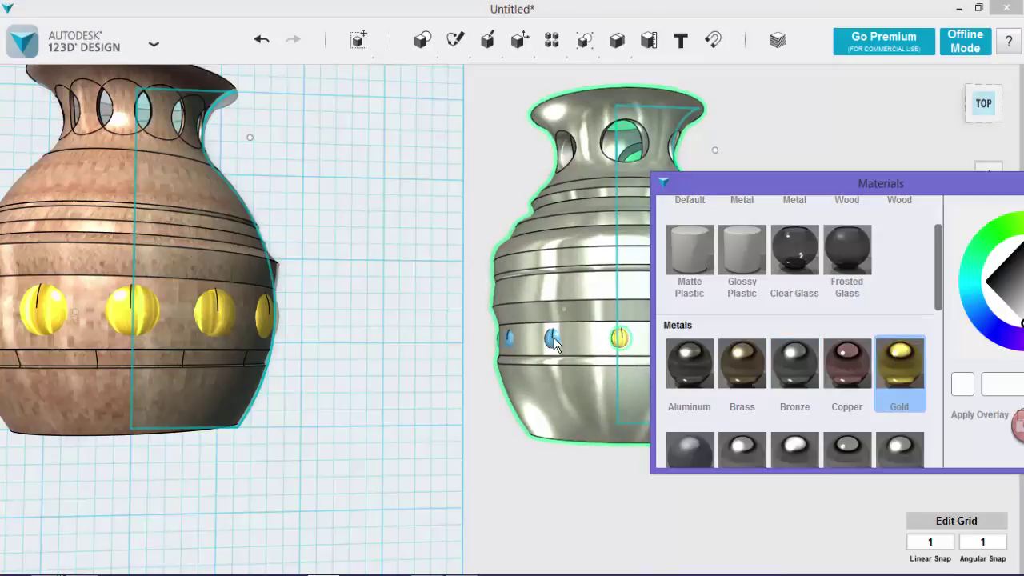
# Apply Gold to all the remaining blue hemispheres around the band of the metallic vase.
pyautogui.click(552, 339)
pyautogui.click(504, 339)
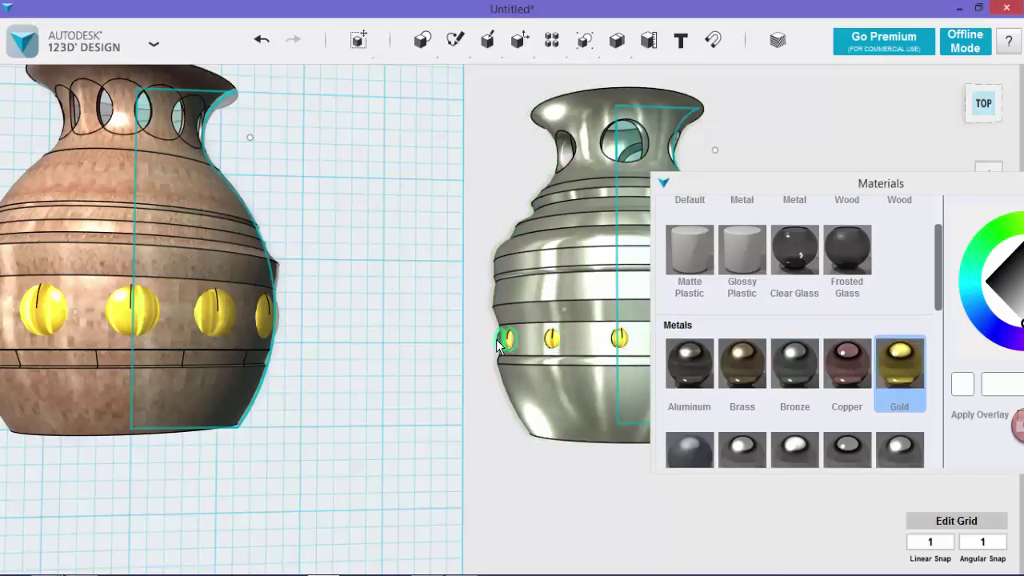
pyautogui.moveTo(606, 343); pyautogui.dragTo(559, 343, button='right')
pyautogui.moveTo(755, 182); pyautogui.dragTo(878, 181)
pyautogui.click(727, 335)
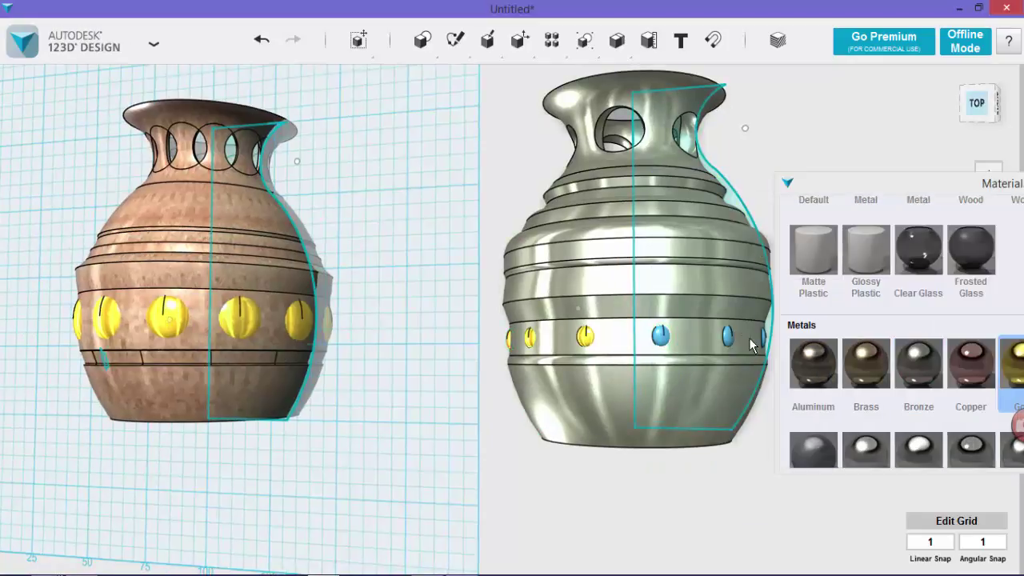
pyautogui.click(764, 337)
pyautogui.click(662, 336)
pyautogui.moveTo(624, 336); pyautogui.dragTo(472, 333, button='right')
pyautogui.click(472, 332)
pyautogui.click(566, 328)
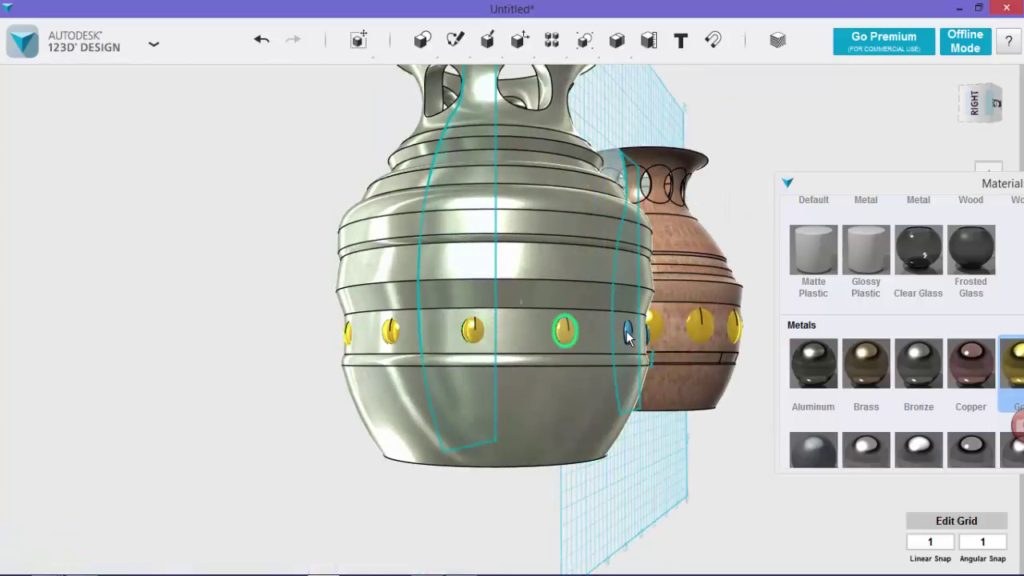
pyautogui.click(630, 334)
pyautogui.moveTo(520, 330); pyautogui.dragTo(370, 319, button='right')
pyautogui.click(369, 319)
pyautogui.click(445, 322)
pyautogui.click(506, 334)
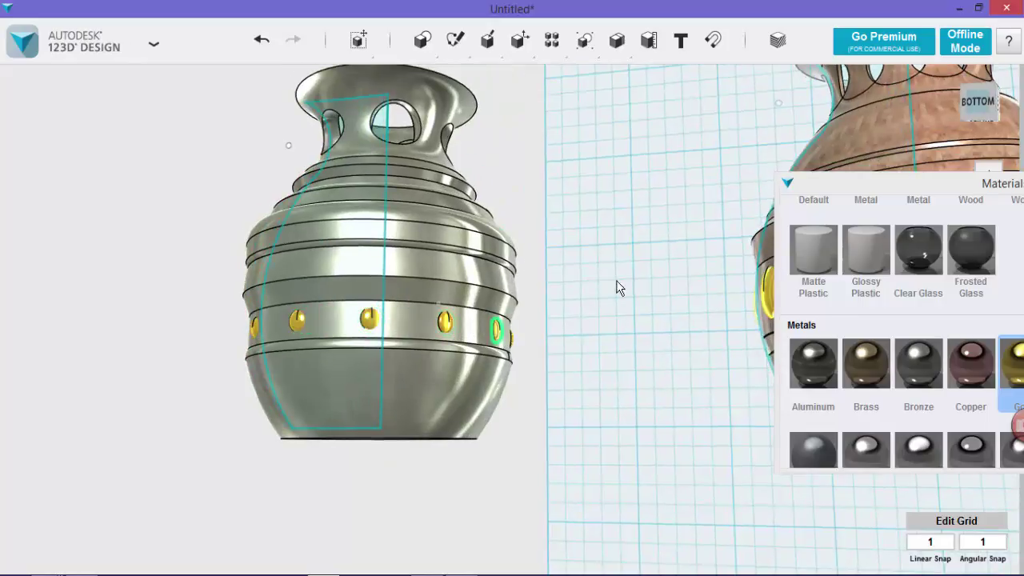
# Replace the metallic vase body's material with Titanium, leaving the hemispheres gold.
pyautogui.moveTo(717, 286); pyautogui.dragTo(729, 249, button='right')
pyautogui.scroll(-3, 888, 363)
pyautogui.scroll(-1, 885, 357)
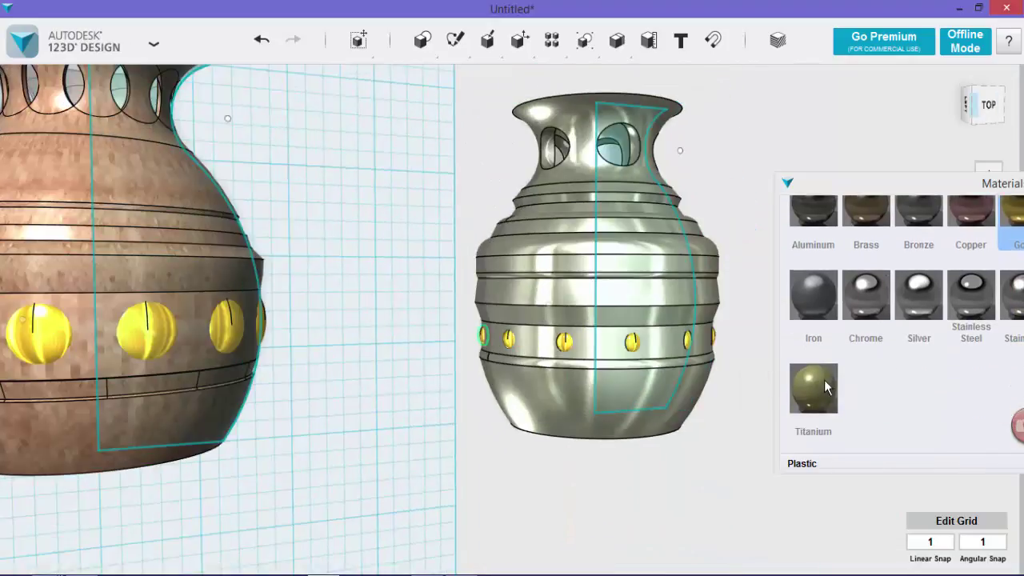
pyautogui.click(826, 384)
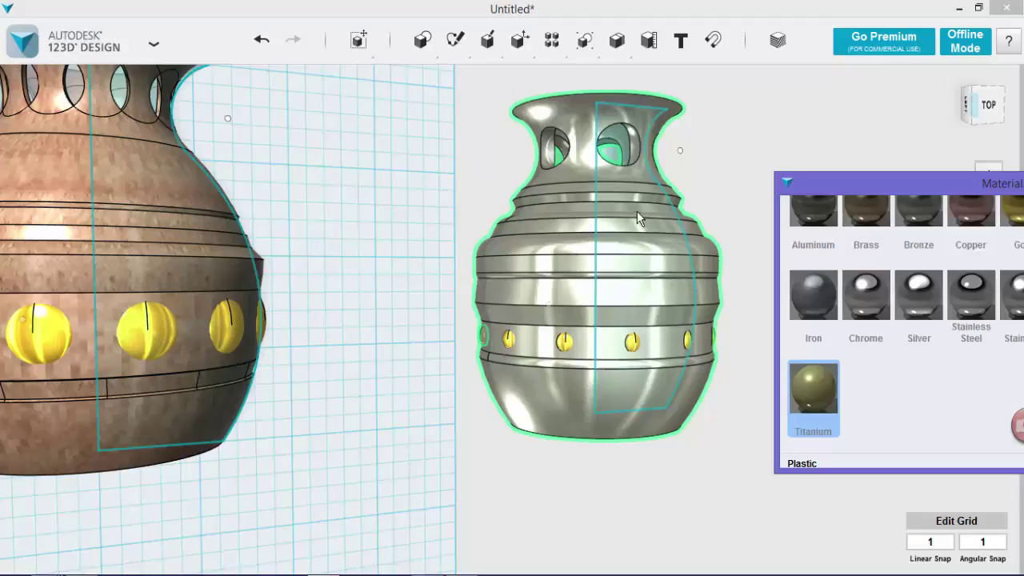
pyautogui.click(573, 402)
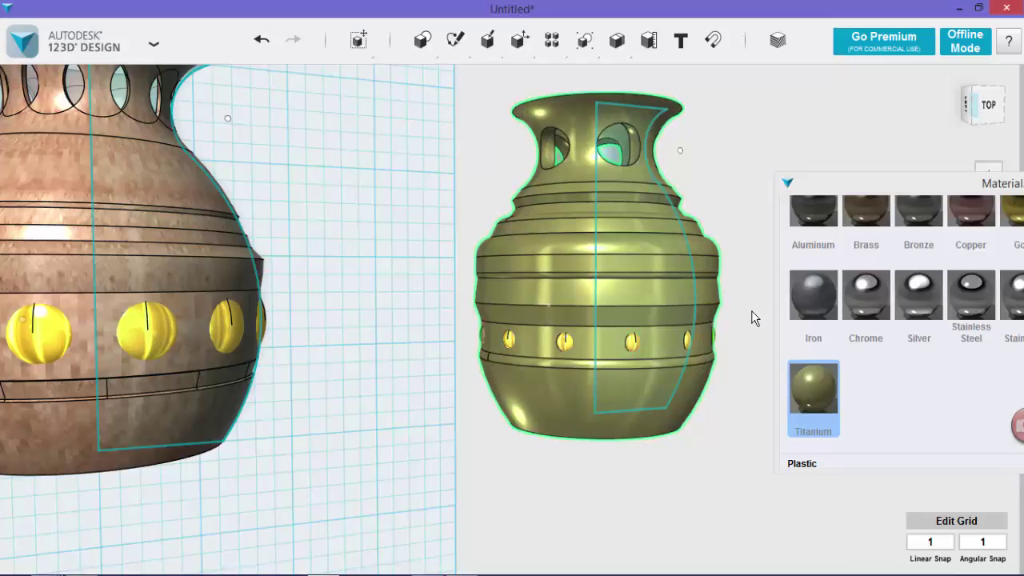
# Look through the remaining materials down to Misc, close the material library and deselect the vase.
pyautogui.scroll(-5, 892, 339)
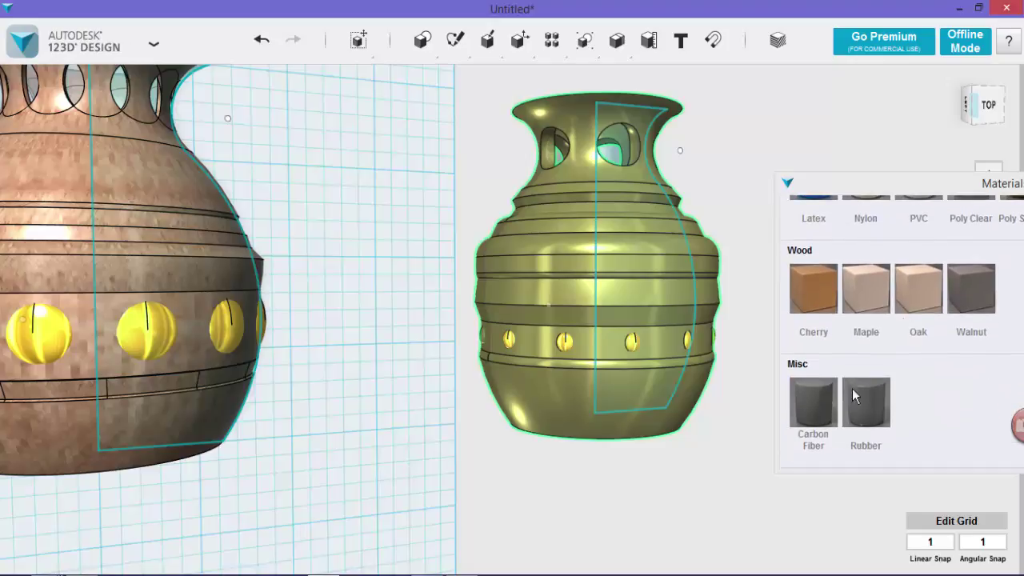
pyautogui.moveTo(907, 188); pyautogui.dragTo(639, 224)
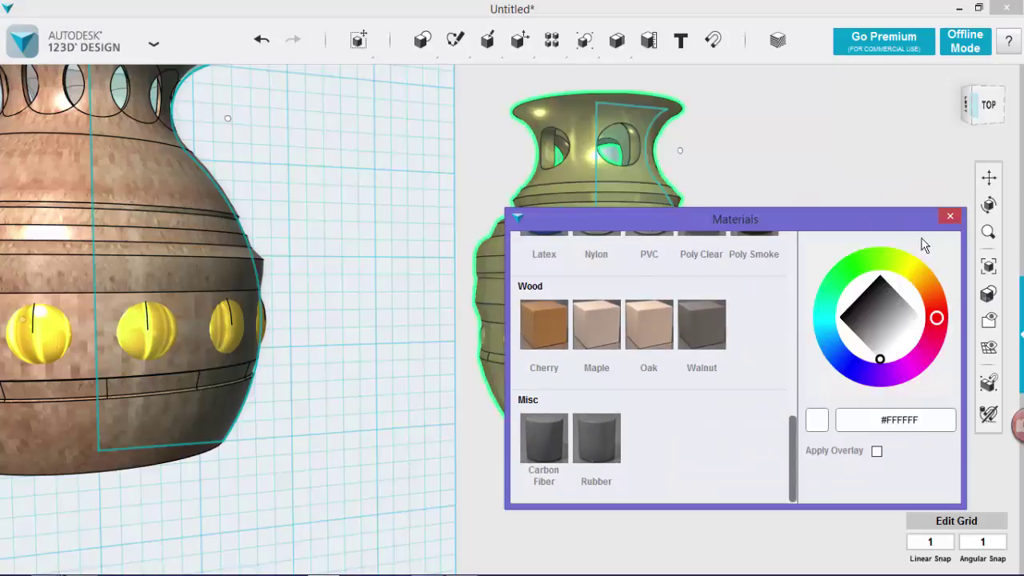
pyautogui.click(949, 216)
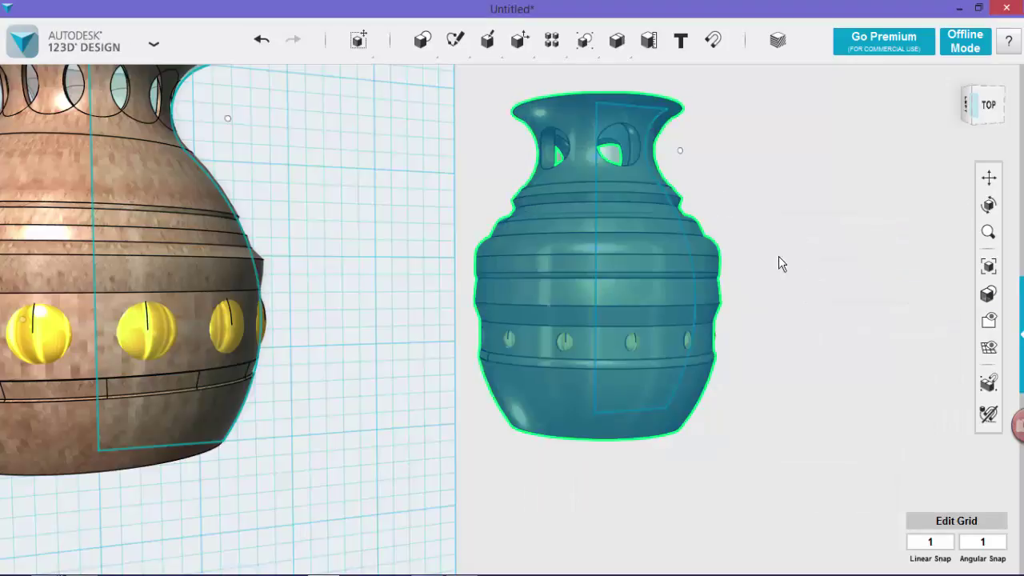
pyautogui.click(820, 313)
pyautogui.moveTo(807, 226); pyautogui.dragTo(828, 242, button='right')
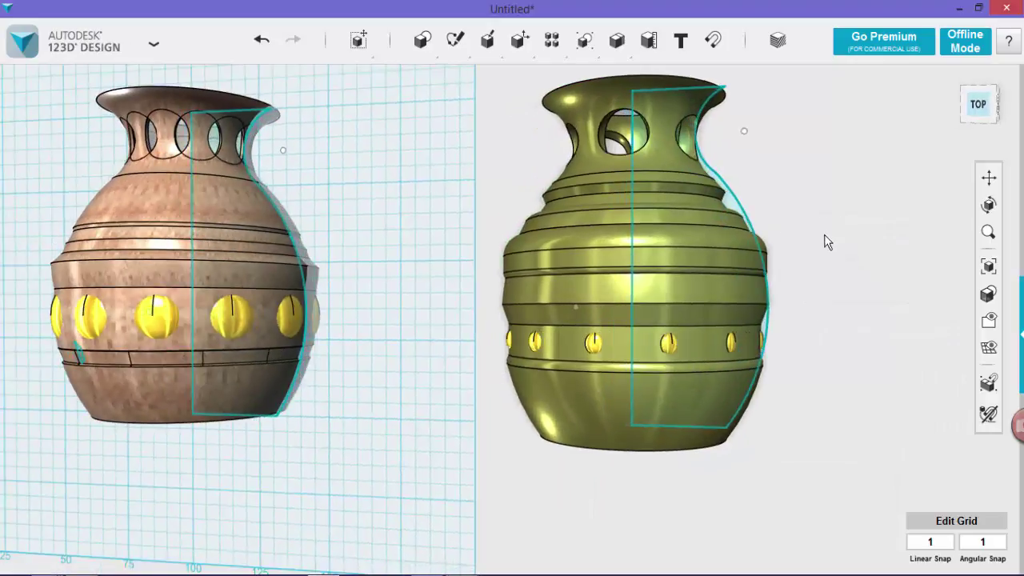